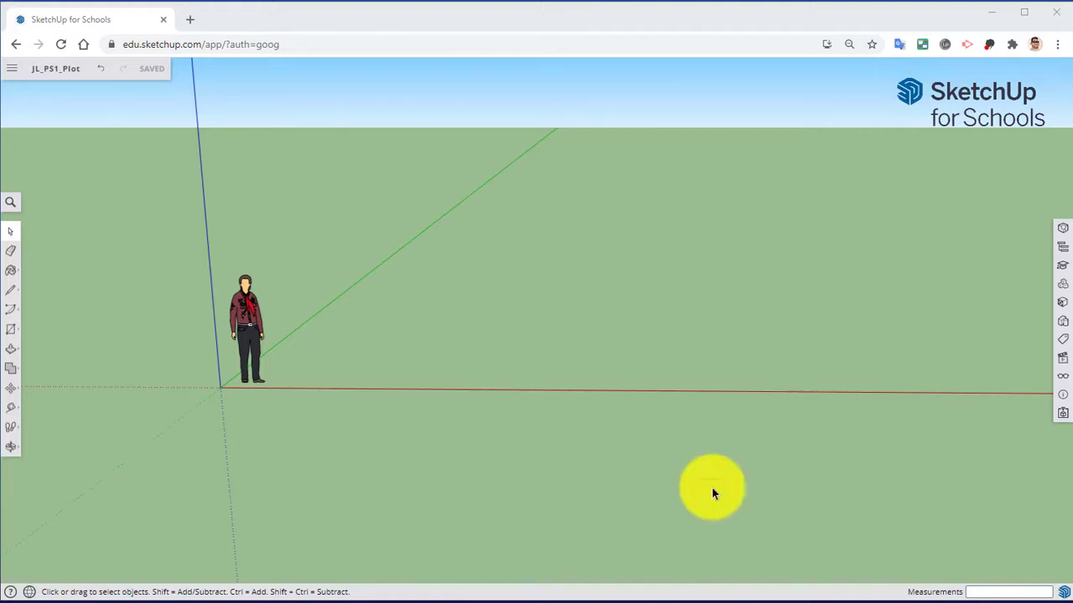
# - Show the Outliner panel listing the untitled model and its person figure
pyautogui.click(1064, 247)
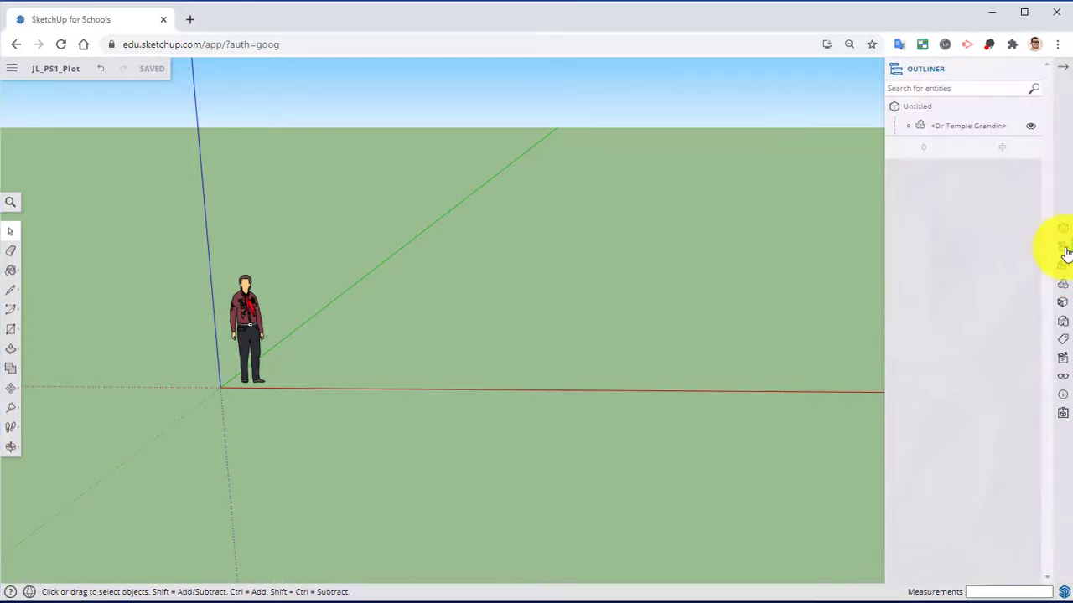
pyautogui.click(1033, 80)
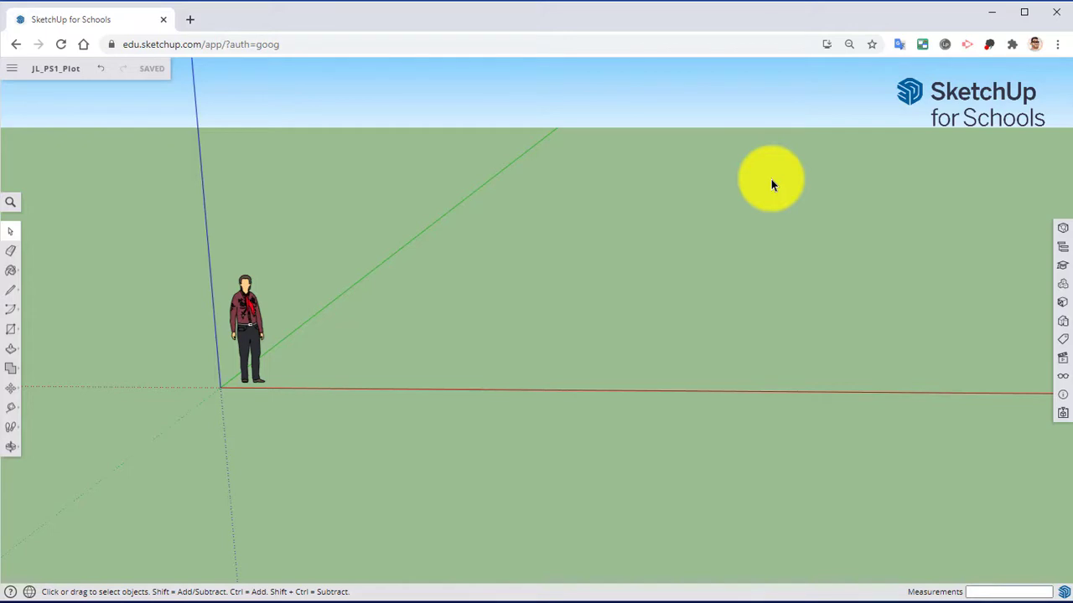
pyautogui.click(1058, 246)
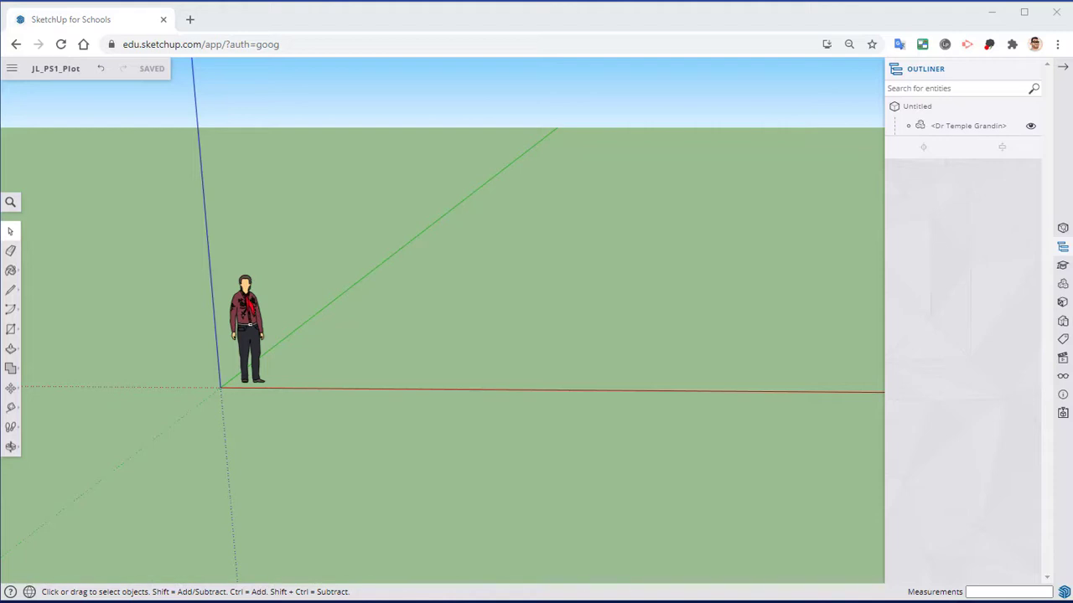
# - Close the Outliner and move the person figure left of the origin along the red axis
pyautogui.moveTo(466, 134); pyautogui.dragTo(479, 321, button='middle')
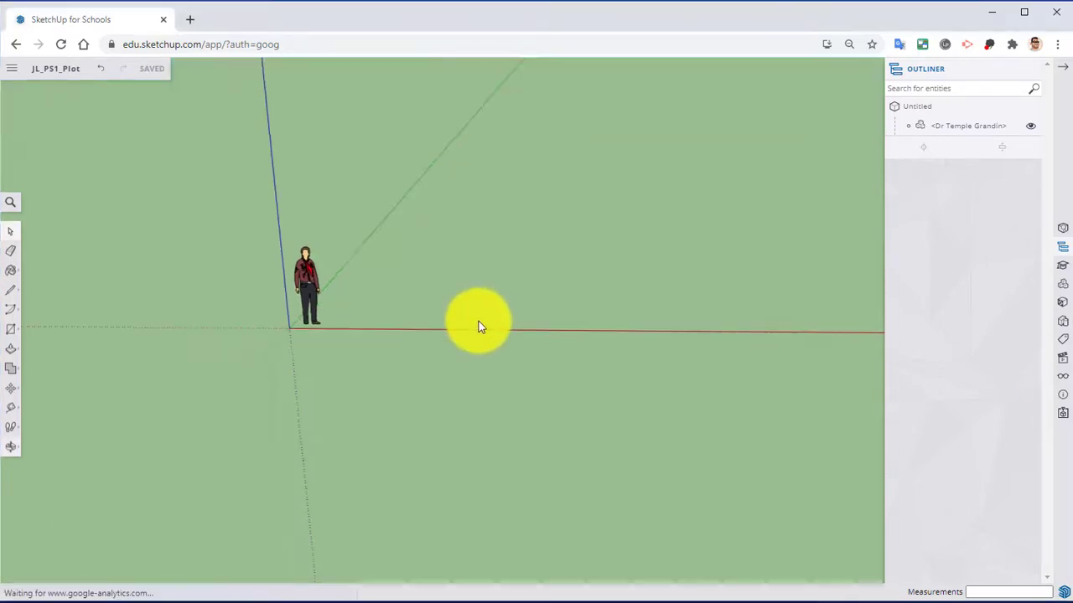
pyautogui.click(1062, 66)
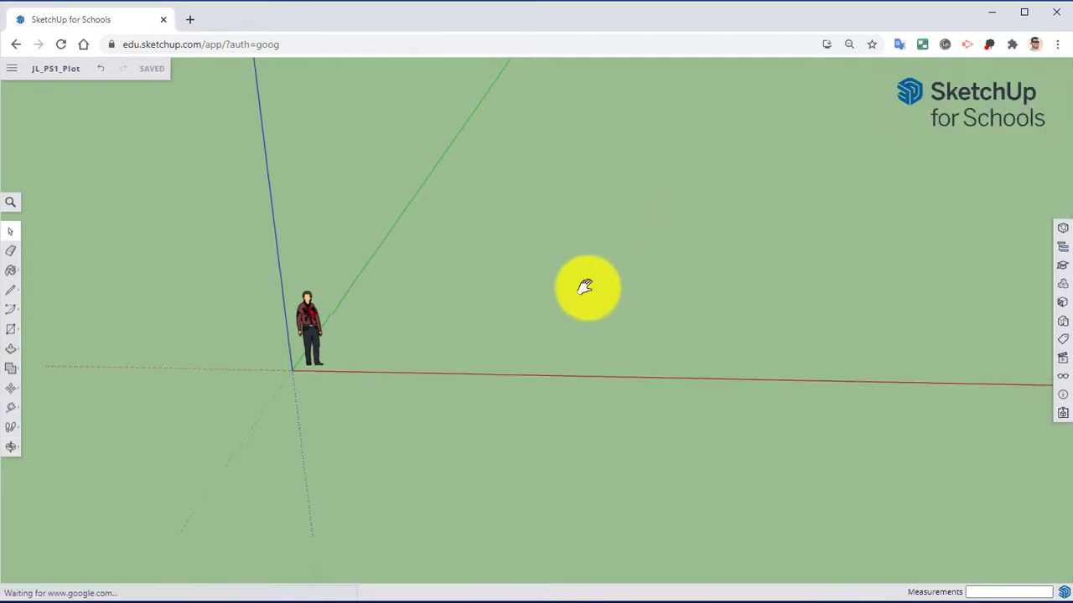
pyautogui.moveTo(581, 288); pyautogui.dragTo(293, 427, button='middle')
pyautogui.click(255, 390)
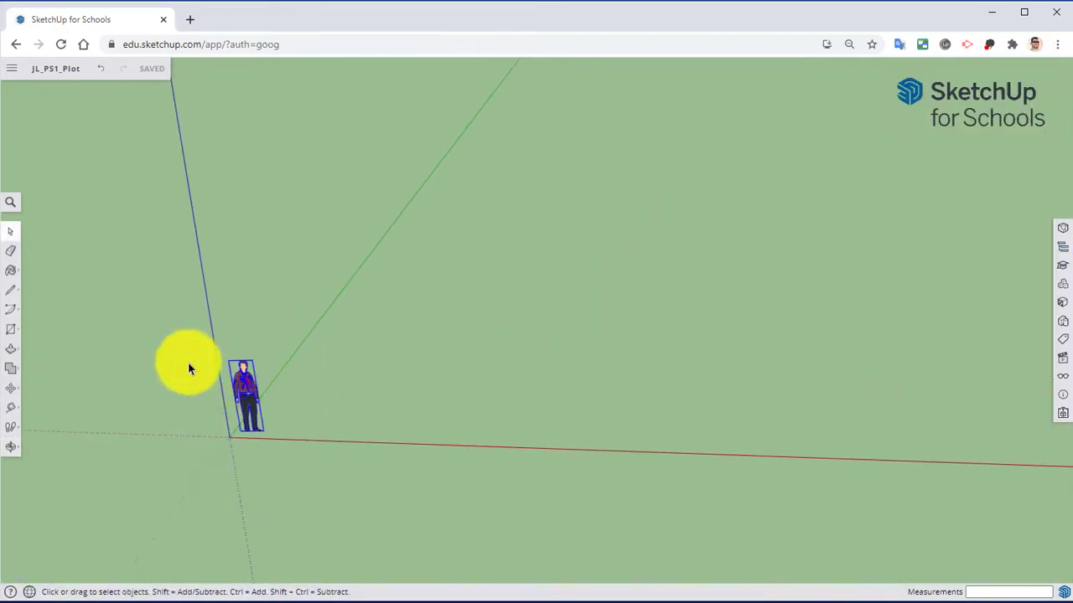
pyautogui.click(11, 390)
pyautogui.click(243, 407)
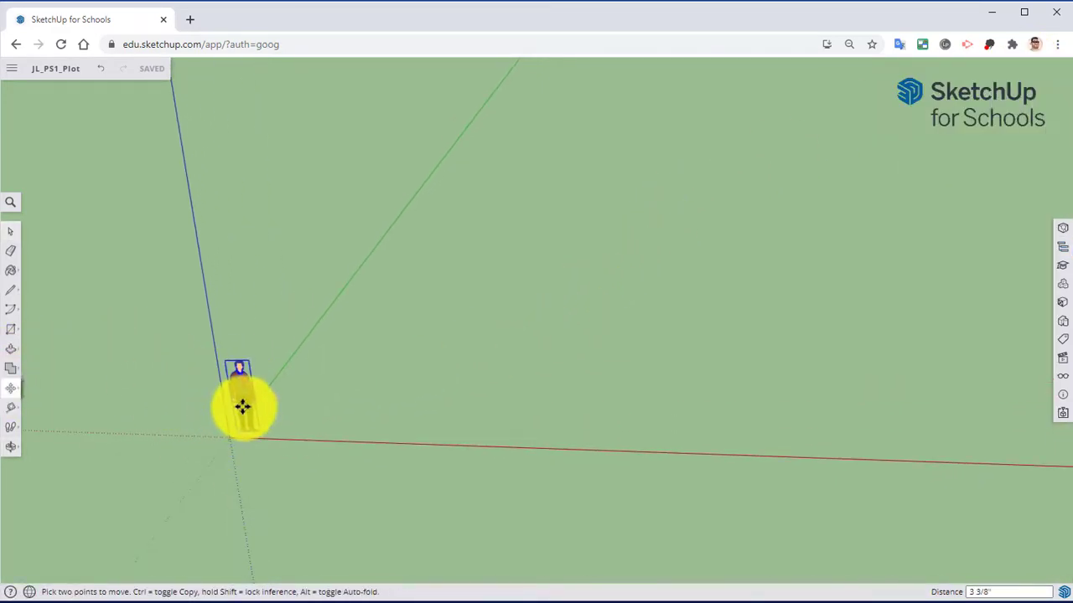
pyautogui.click(177, 404)
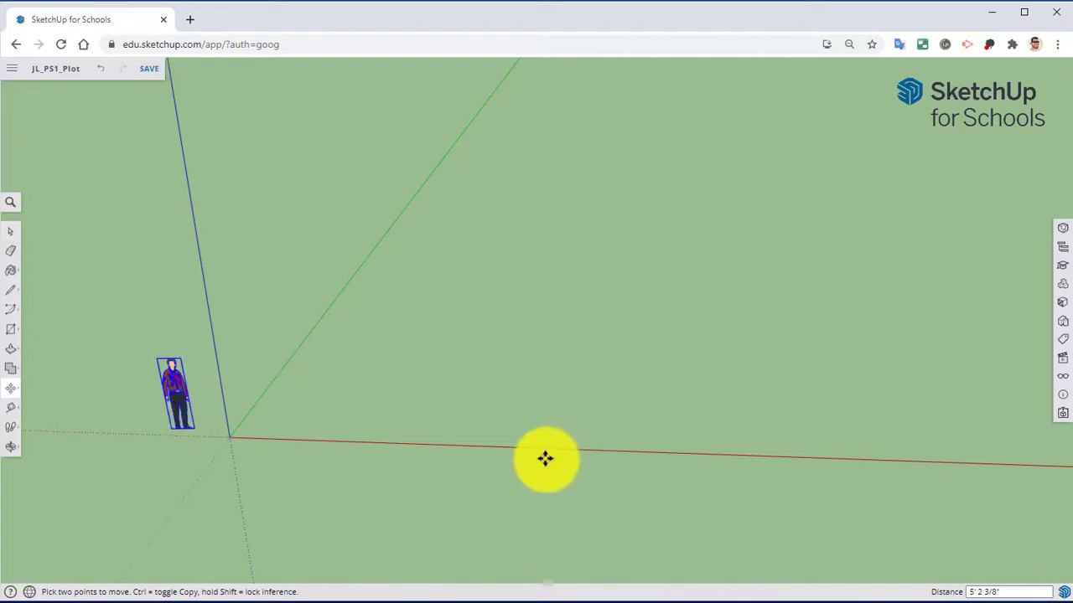
pyautogui.moveTo(486, 302); pyautogui.dragTo(305, 399, button='middle')
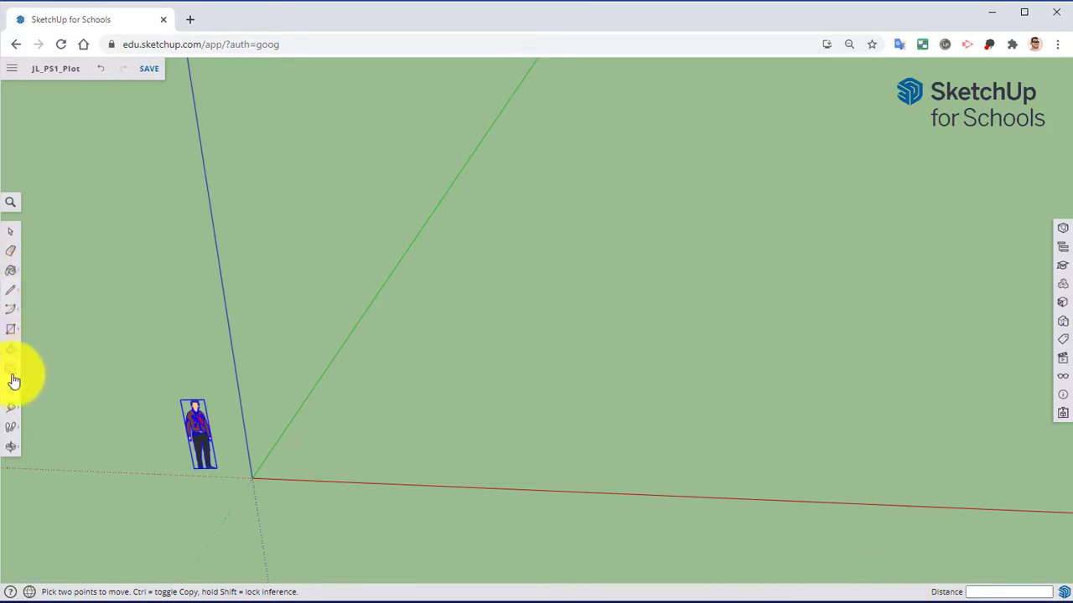
# - Draw a large rectangle on the ground starting at the origin
pyautogui.click(12, 329)
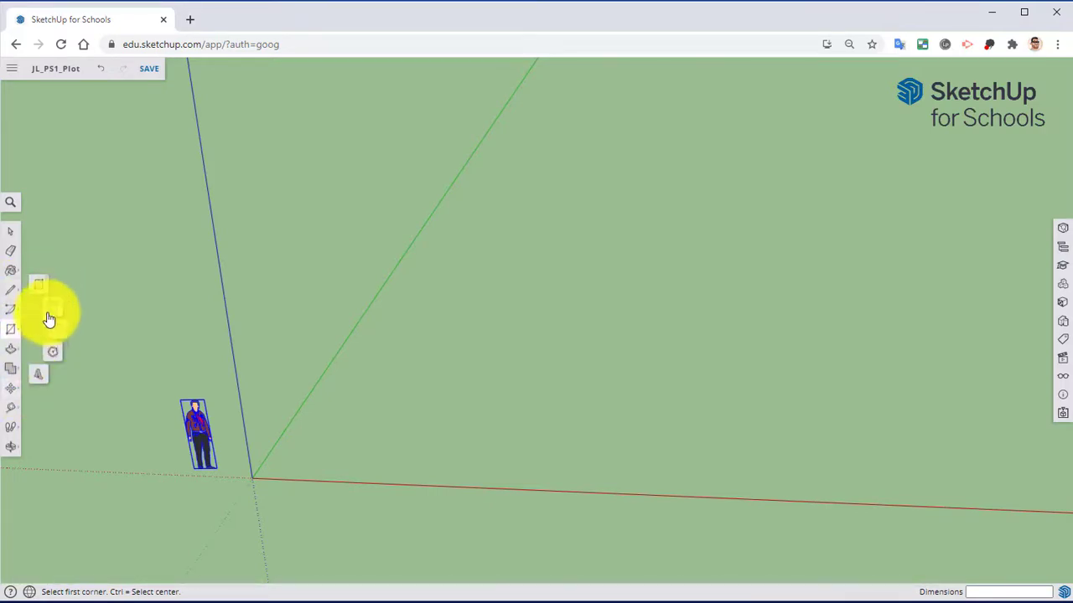
pyautogui.click(252, 477)
pyautogui.moveTo(573, 300); pyautogui.dragTo(632, 400, button='middle')
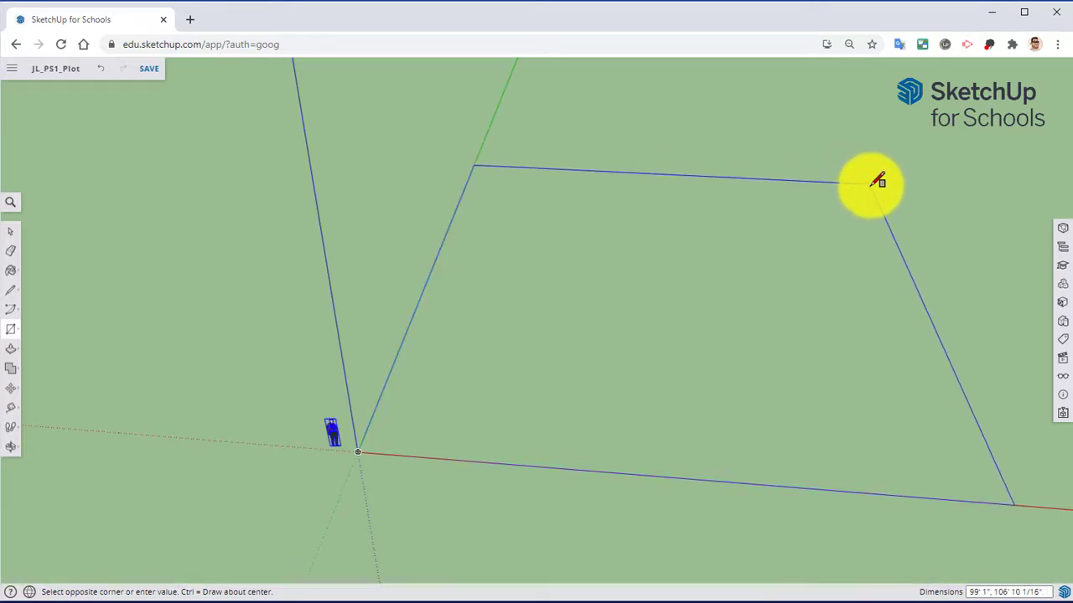
pyautogui.click(877, 181)
# - Reverse the new face so its white front side faces up
pyautogui.scroll(3, 709, 335)
pyautogui.moveTo(708, 335); pyautogui.dragTo(491, 361, button='middle')
pyautogui.rightClick(490, 361)
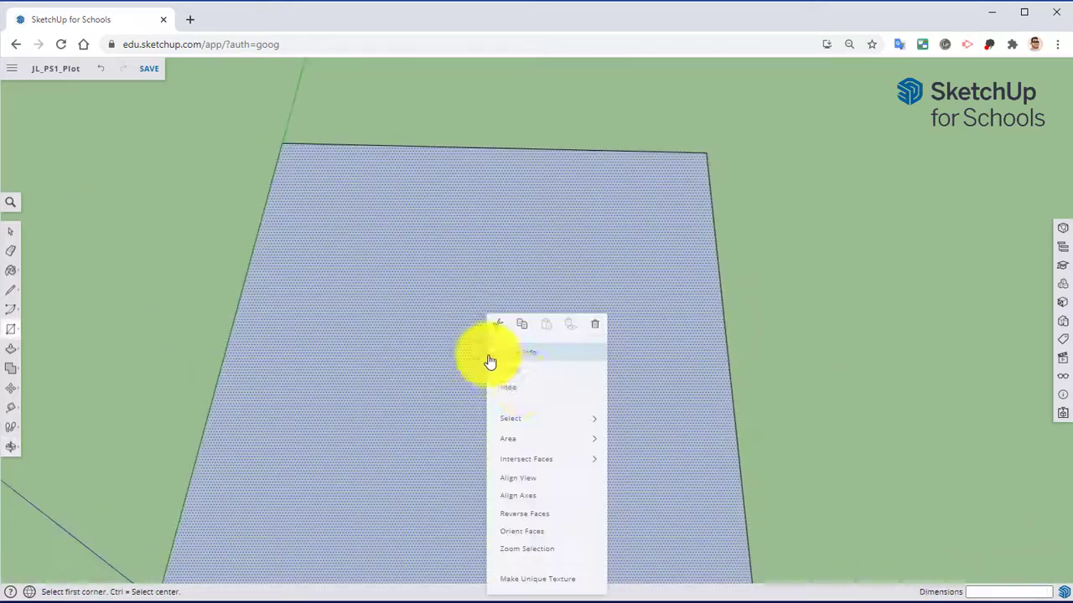
pyautogui.click(539, 521)
pyautogui.moveTo(515, 426); pyautogui.dragTo(591, 386, button='middle')
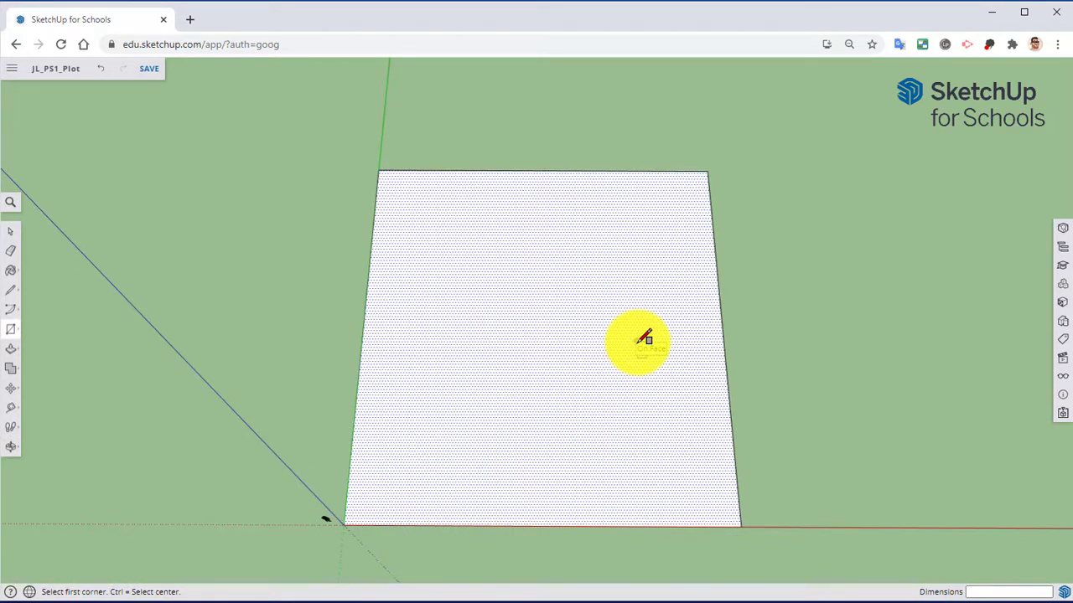
# - Place guides 55' from the left edge and 70' and 61' from the bottom edge
pyautogui.click(15, 404)
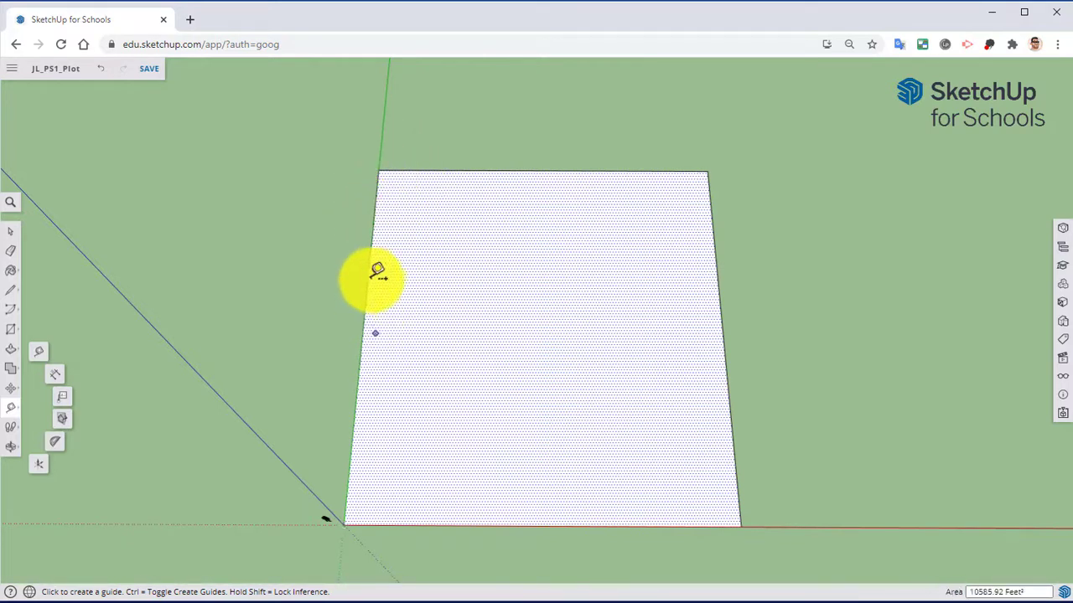
pyautogui.click(360, 360)
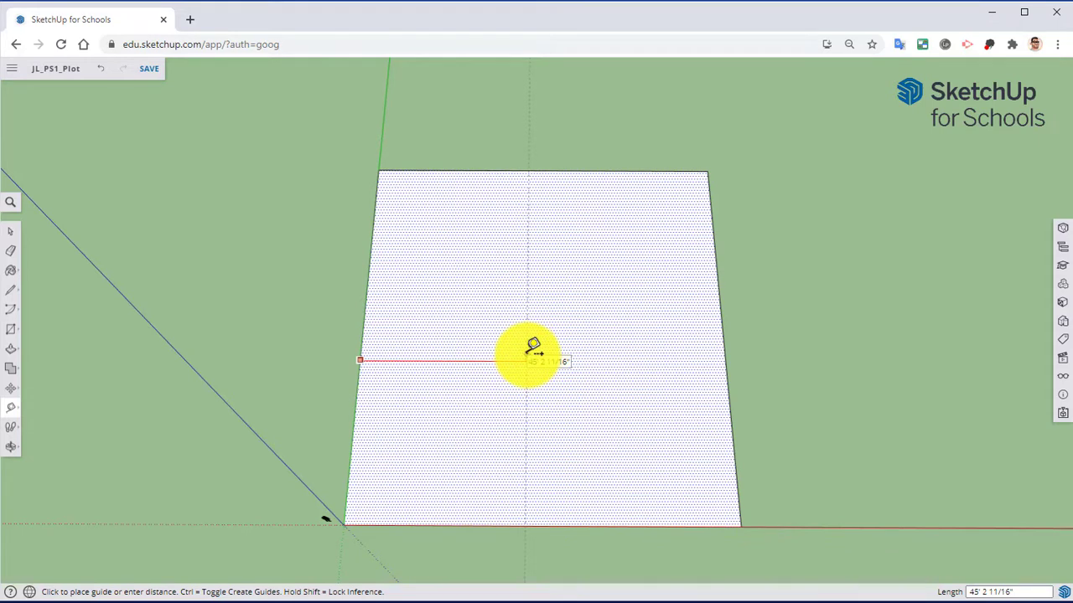
pyautogui.write("55'")
pyautogui.press('Return')
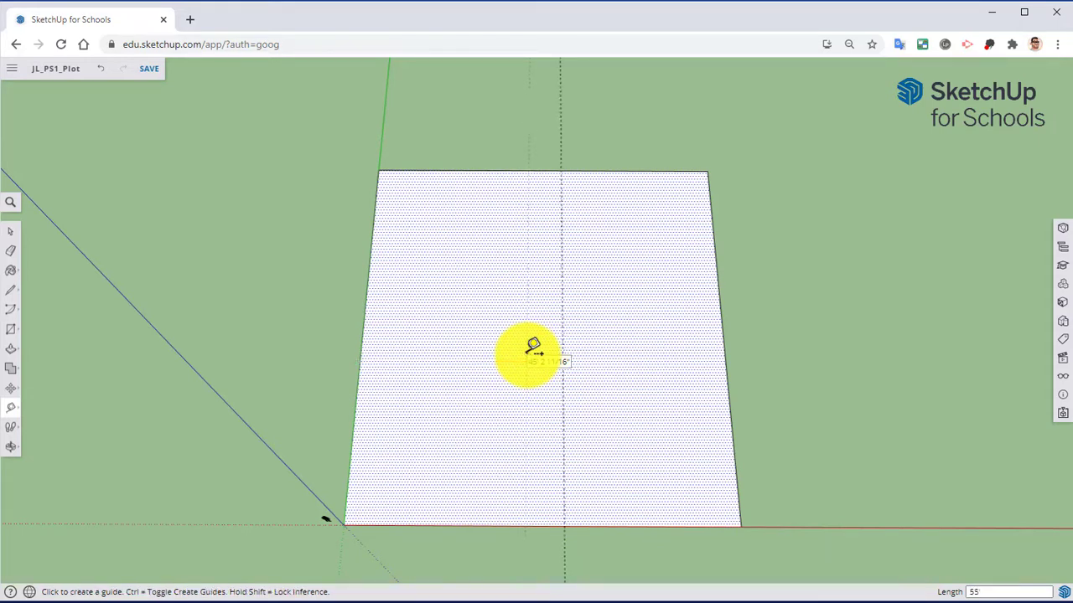
pyautogui.click(424, 524)
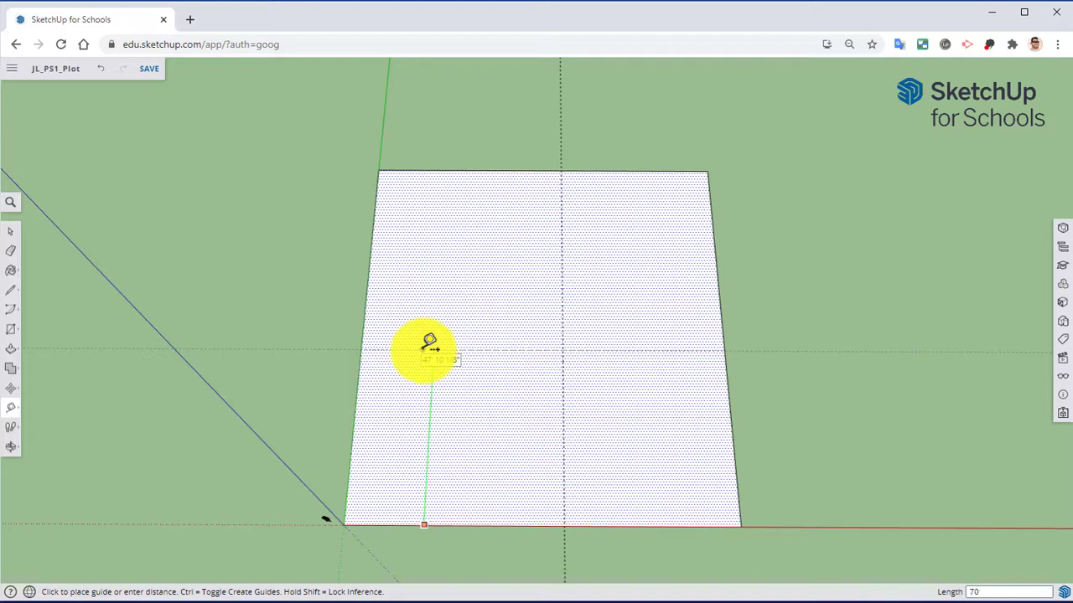
pyautogui.press('Return')
pyautogui.click(481, 526)
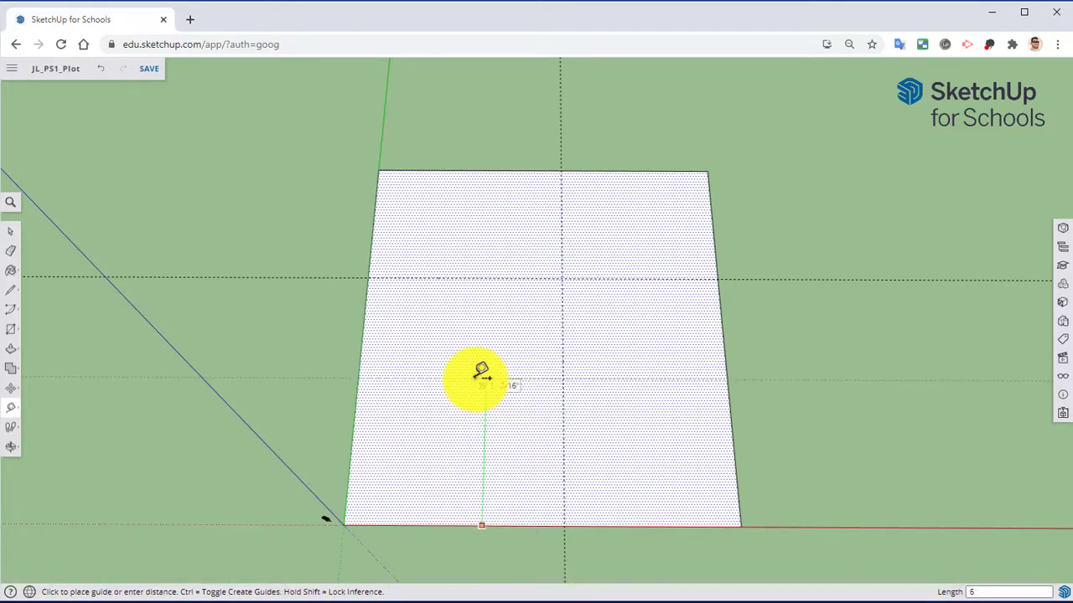
pyautogui.write("61'")
pyautogui.press('Return')
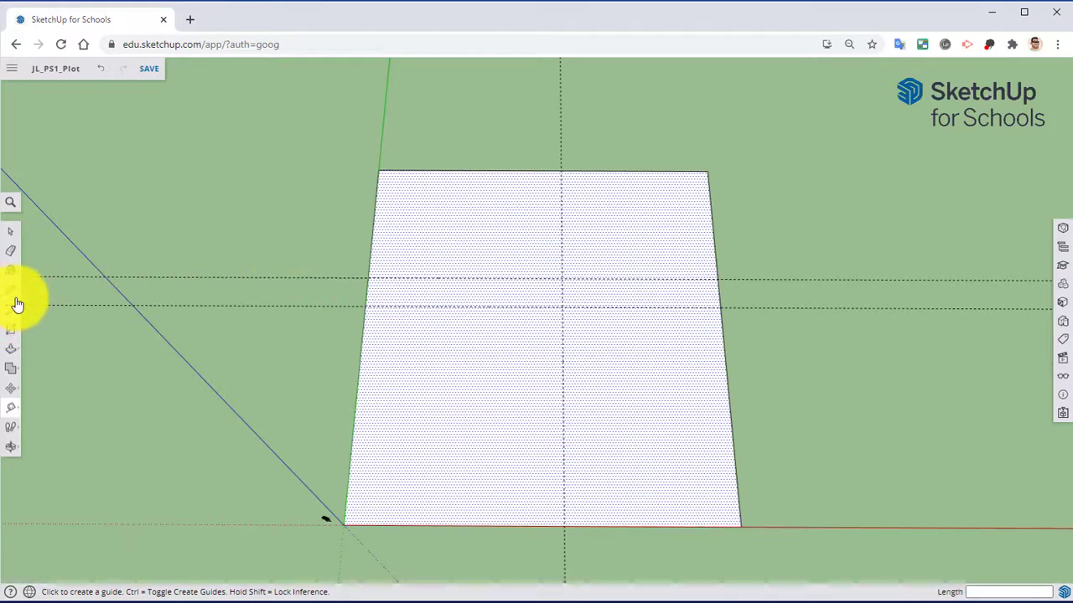
# - Draw lines from the left edge along the guides to their intersection and down to the red axis
pyautogui.click(9, 299)
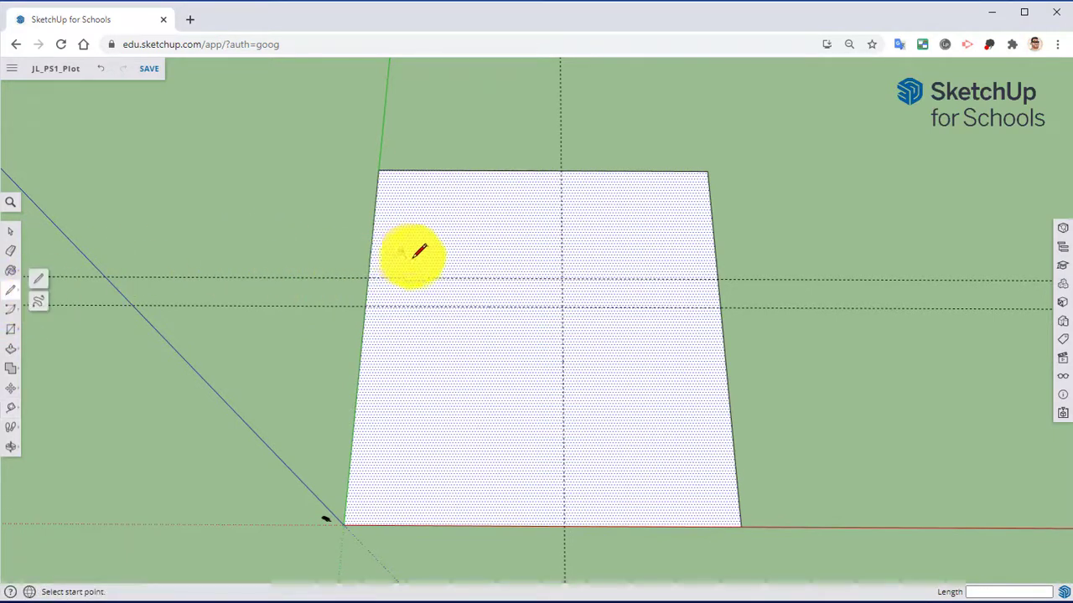
pyautogui.click(374, 278)
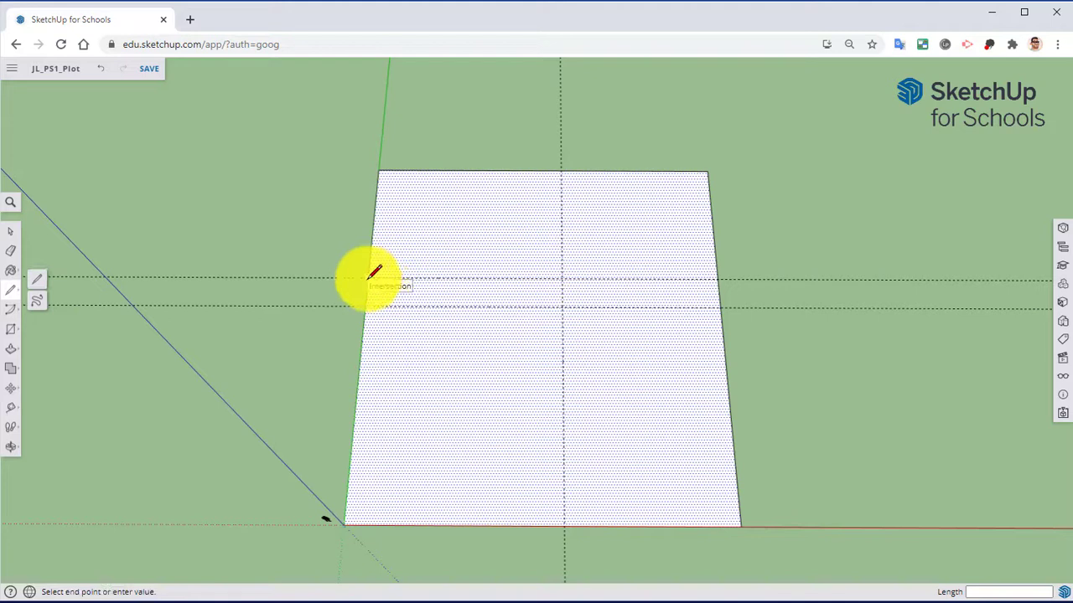
pyautogui.click(563, 307)
pyautogui.click(564, 526)
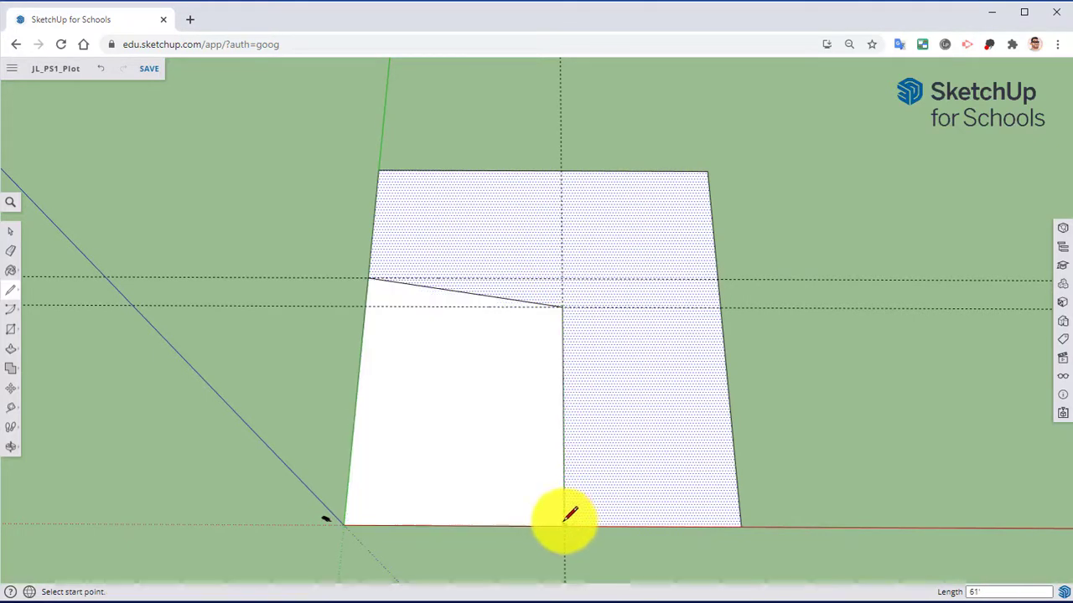
# - Erase the top edge, the unwanted faces and the guides
pyautogui.click(11, 251)
pyautogui.moveTo(387, 172)
pyautogui.mouseDown()
pyautogui.moveTo(674, 161)
pyautogui.moveTo(719, 173)
pyautogui.moveTo(687, 474)
pyautogui.mouseUp()
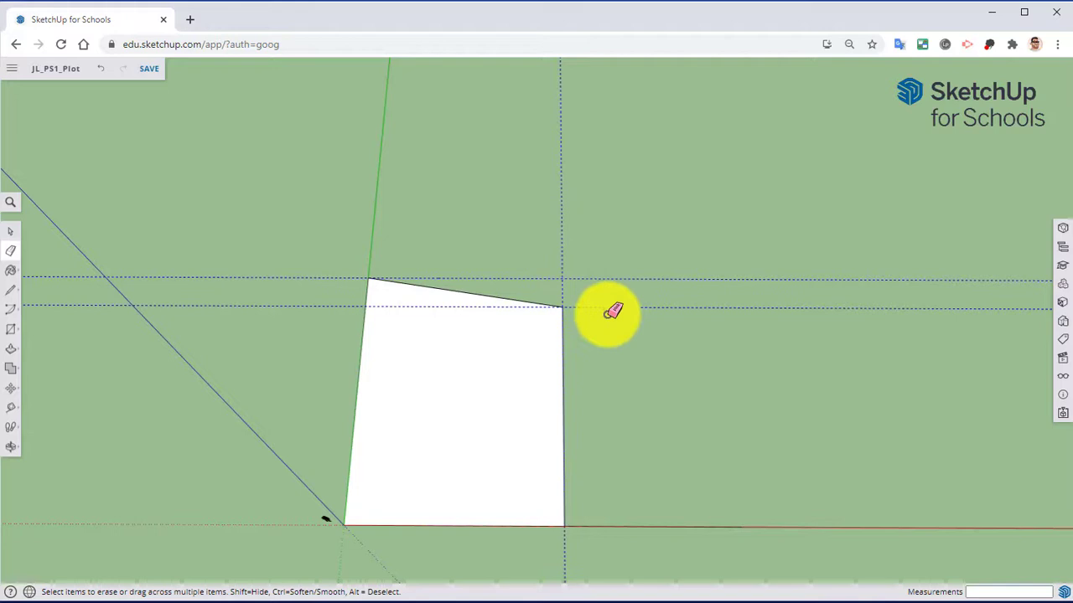
pyautogui.moveTo(592, 307)
pyautogui.mouseDown(button='middle')
pyautogui.moveTo(326, 232)
pyautogui.moveTo(394, 350)
pyautogui.moveTo(428, 296)
pyautogui.moveTo(463, 337)
pyautogui.moveTo(548, 383)
pyautogui.moveTo(646, 376)
pyautogui.moveTo(637, 372)
pyautogui.mouseUp(button='middle')
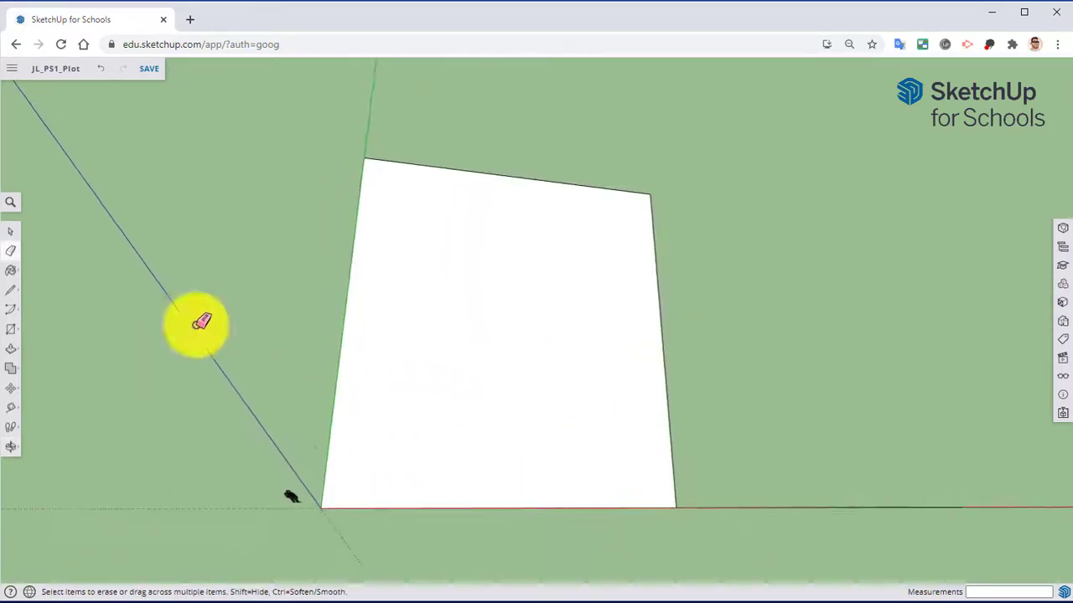
# - Dimension the plot's left, bottom and right edges (70', 55', 61')
pyautogui.click(11, 412)
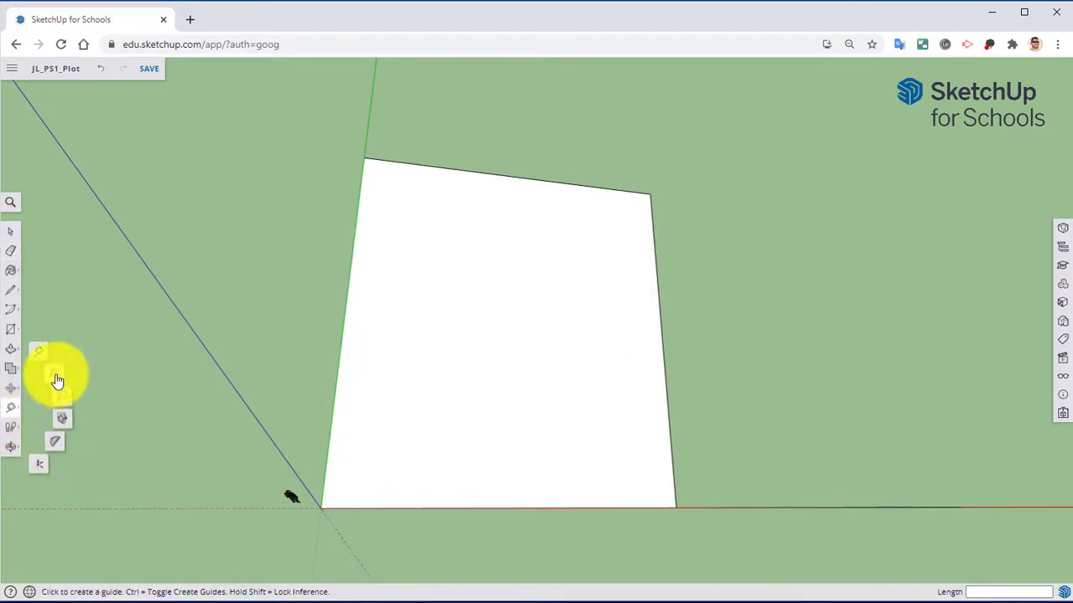
pyautogui.click(57, 381)
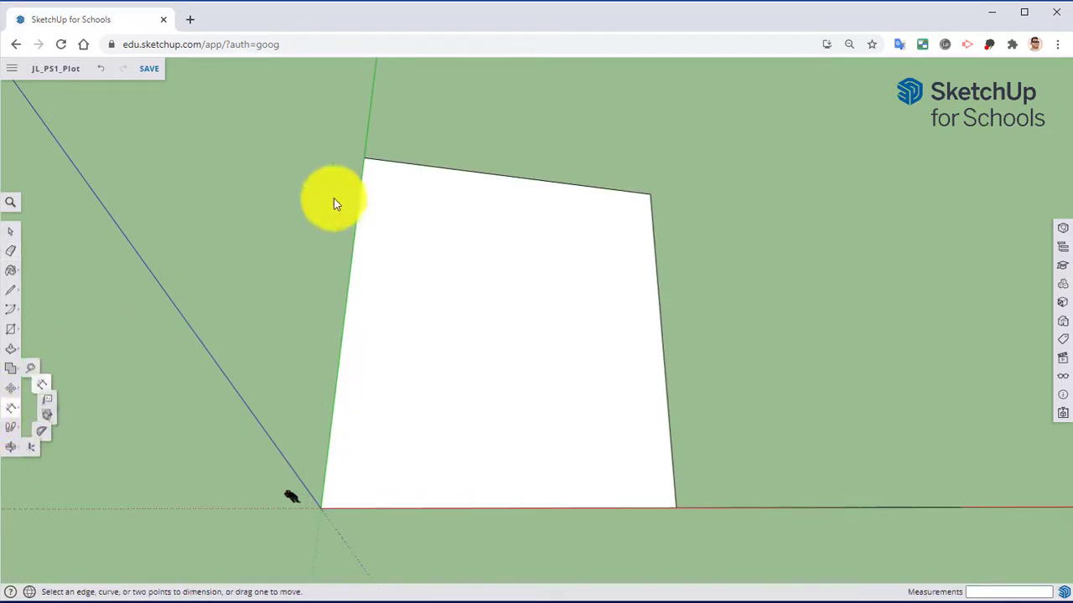
pyautogui.click(321, 508)
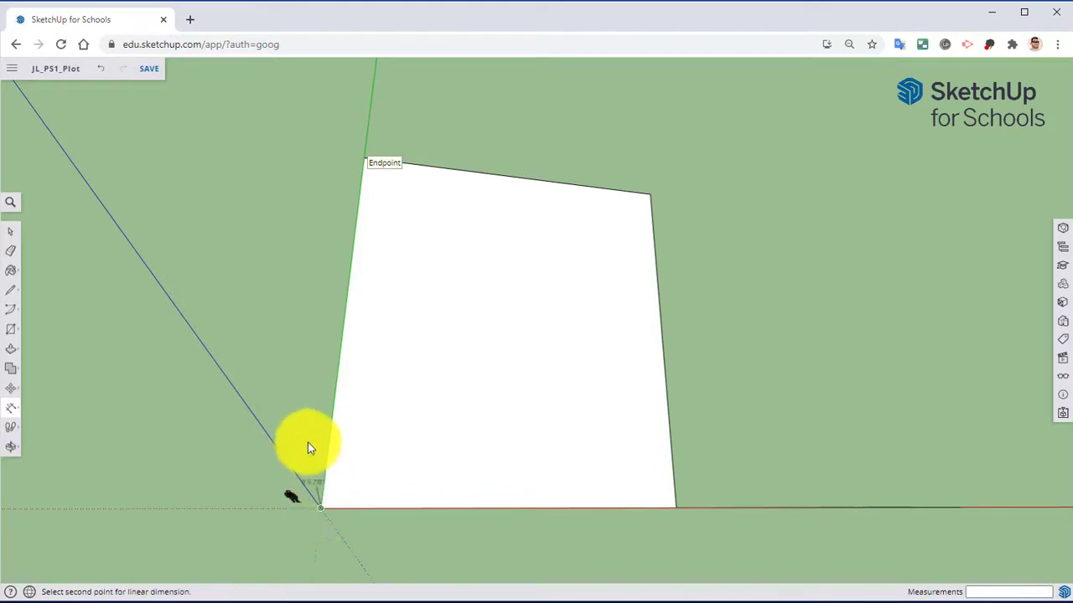
pyautogui.click(360, 161)
pyautogui.click(330, 160)
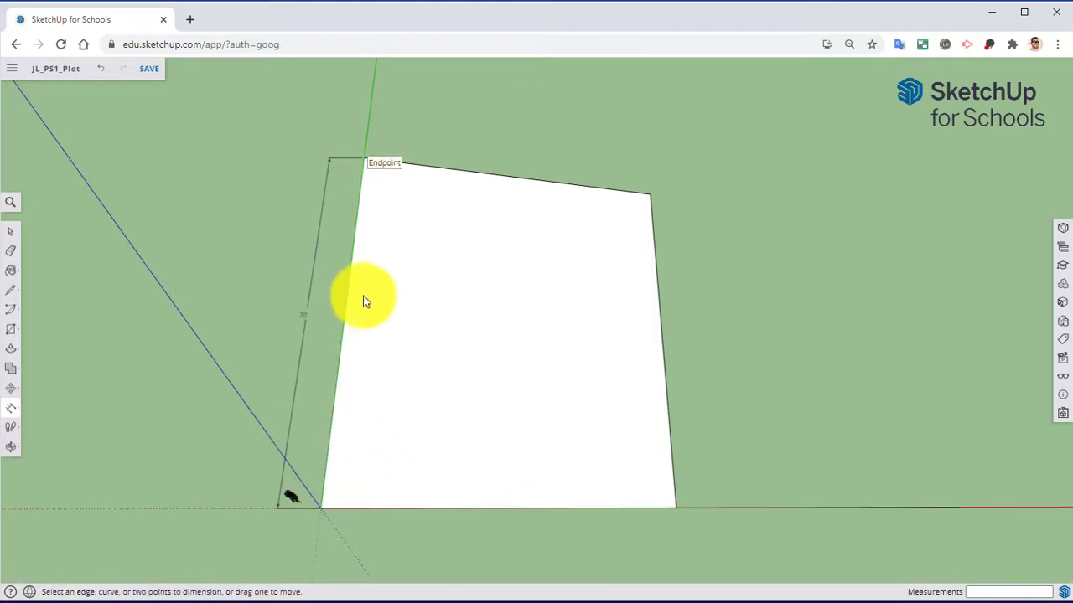
pyautogui.click(322, 509)
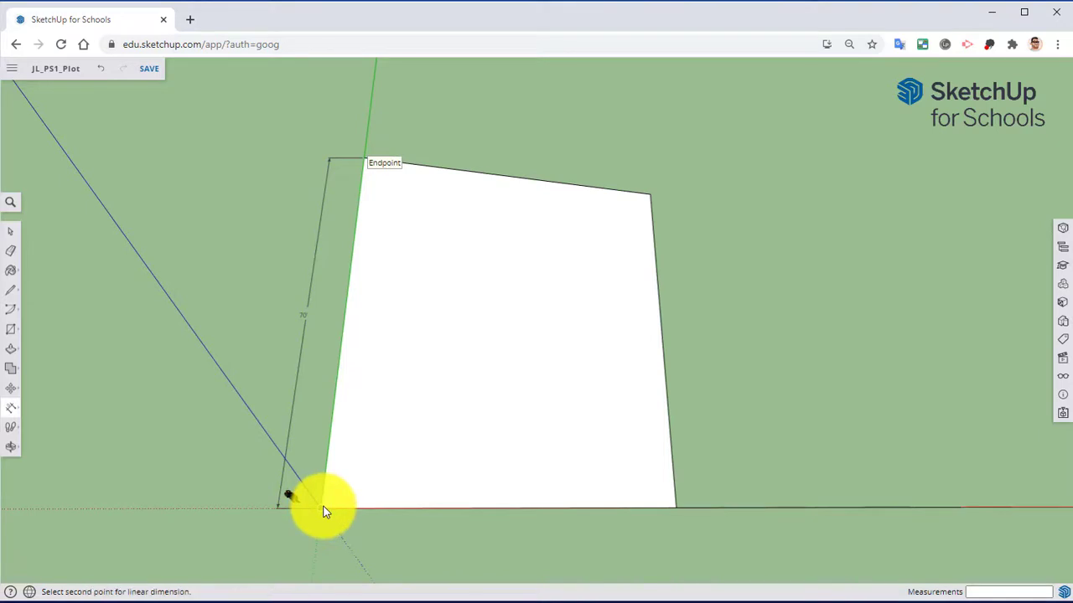
pyautogui.click(674, 506)
pyautogui.click(684, 536)
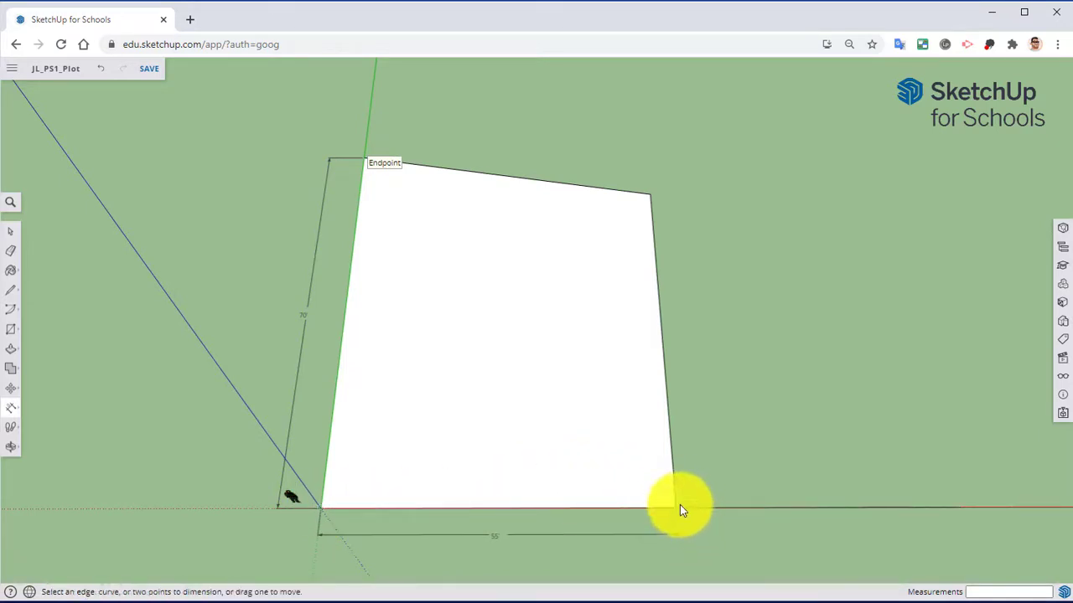
pyautogui.click(679, 505)
pyautogui.click(650, 196)
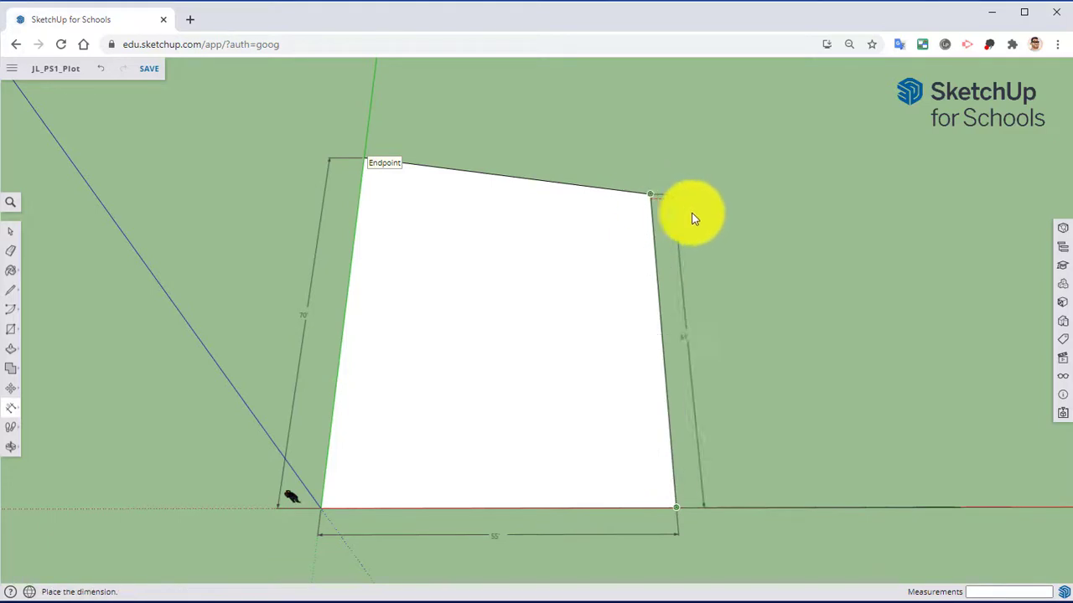
pyautogui.click(719, 211)
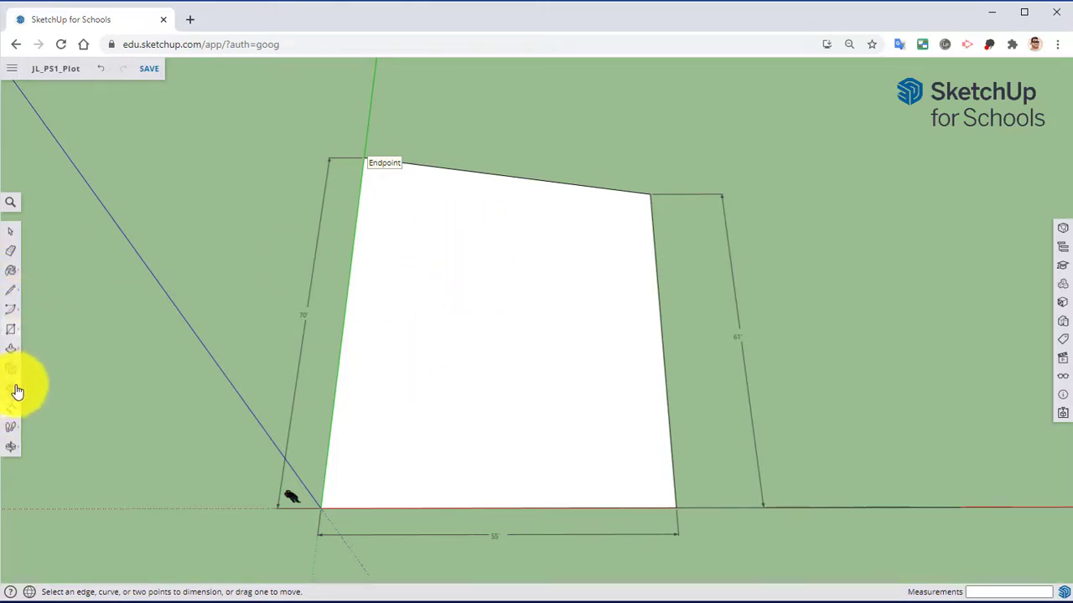
# - Place guides 5' inside the plot's right and top edges
pyautogui.moveTo(12, 417)
pyautogui.click(34, 363)
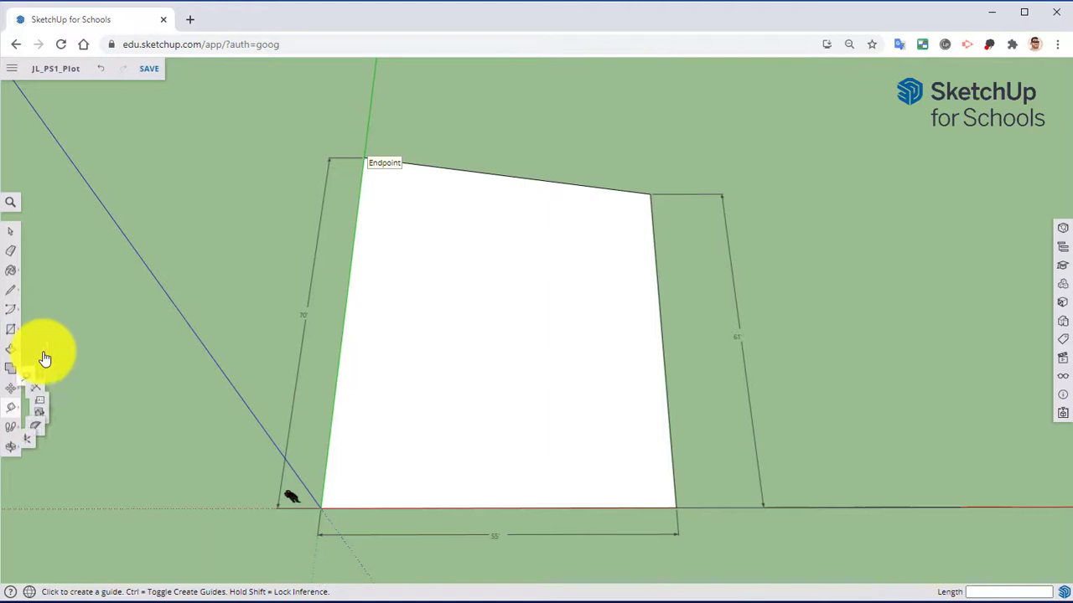
pyautogui.scroll(3, 609, 310)
pyautogui.moveTo(628, 280); pyautogui.dragTo(656, 301, button='middle')
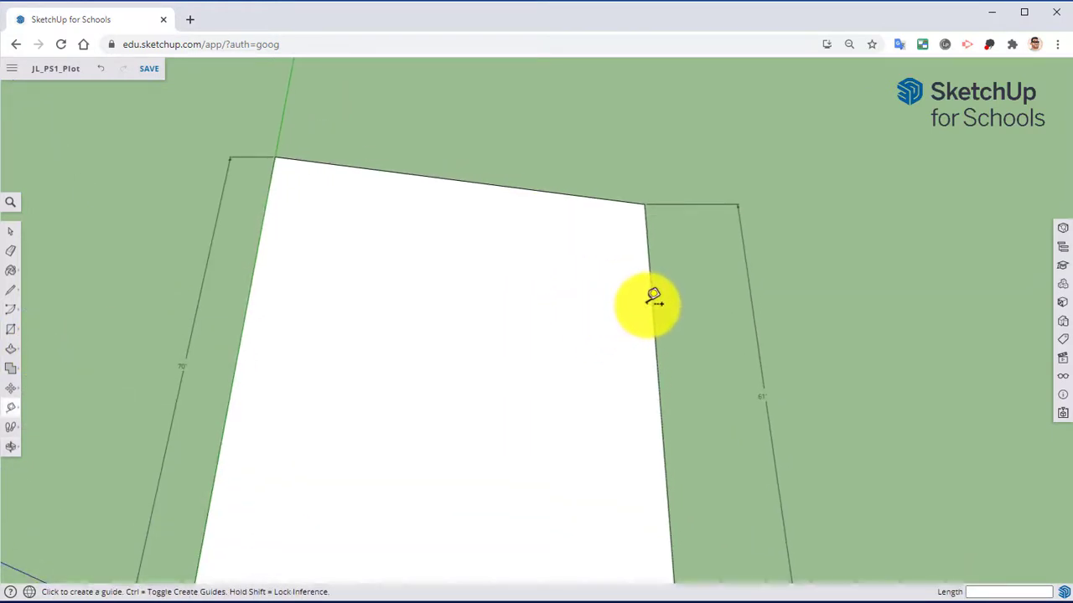
pyautogui.click(643, 313)
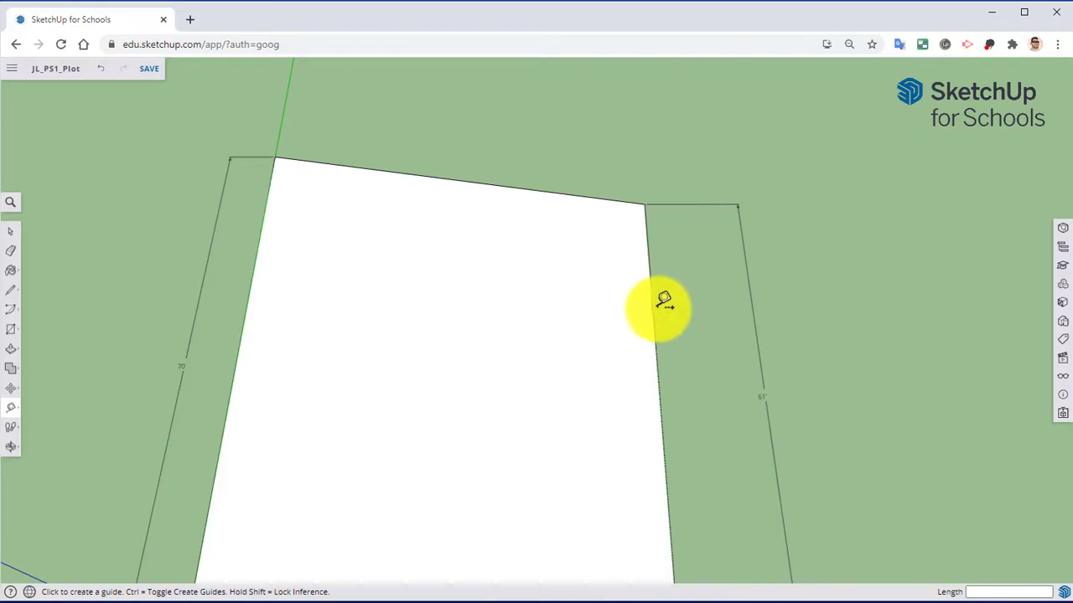
pyautogui.click(652, 305)
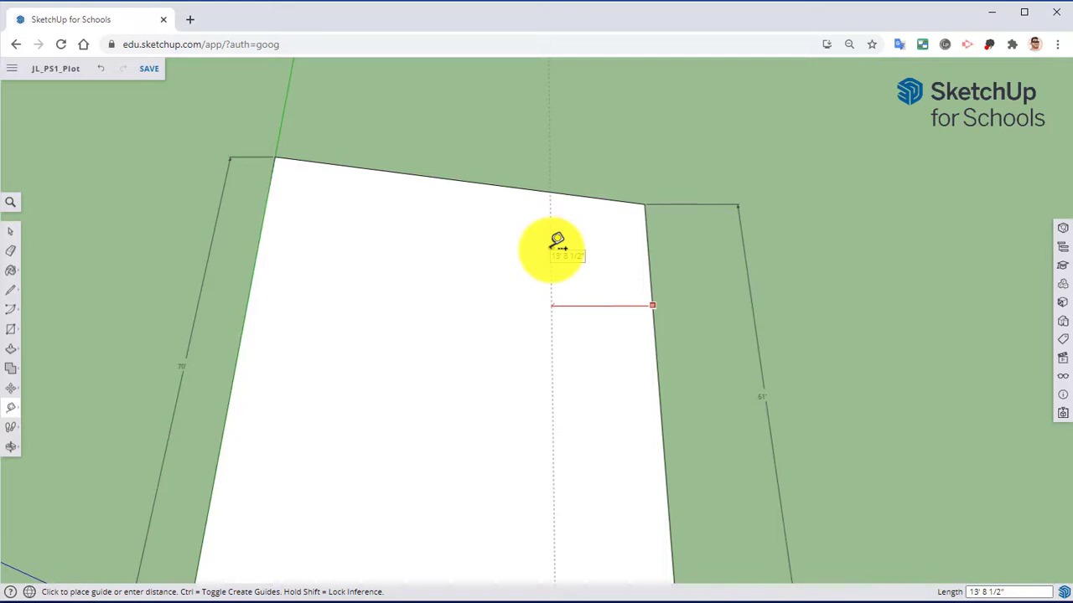
pyautogui.press('Return')
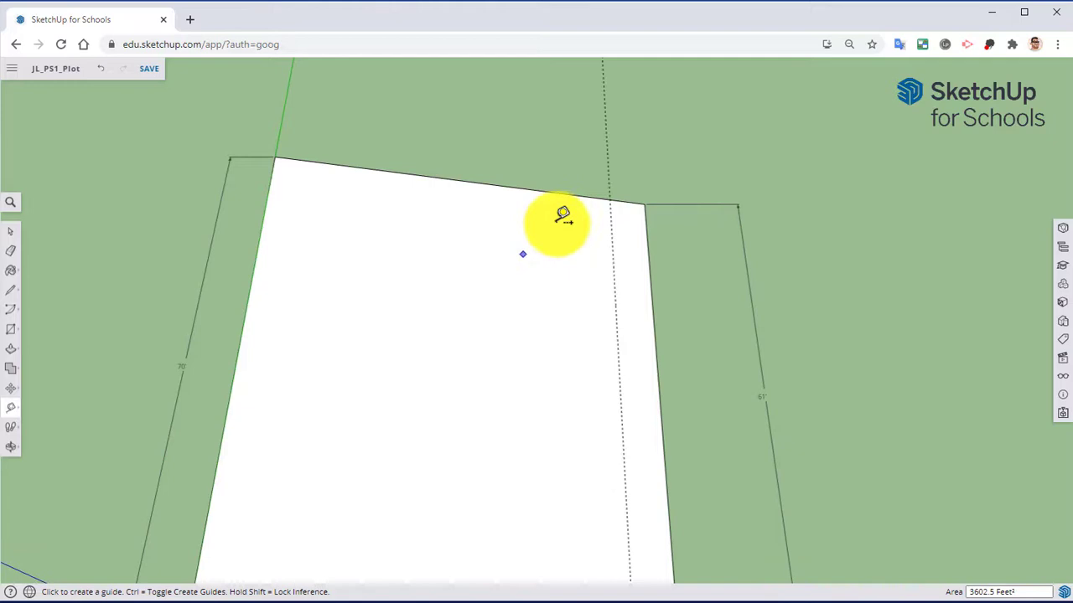
pyautogui.click(551, 192)
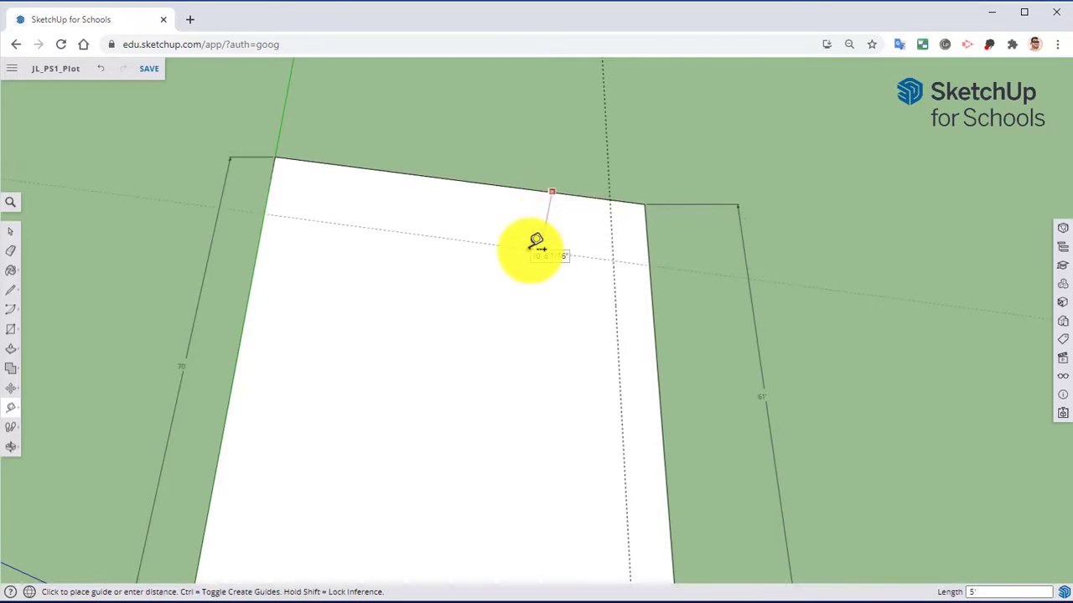
pyautogui.press('Return')
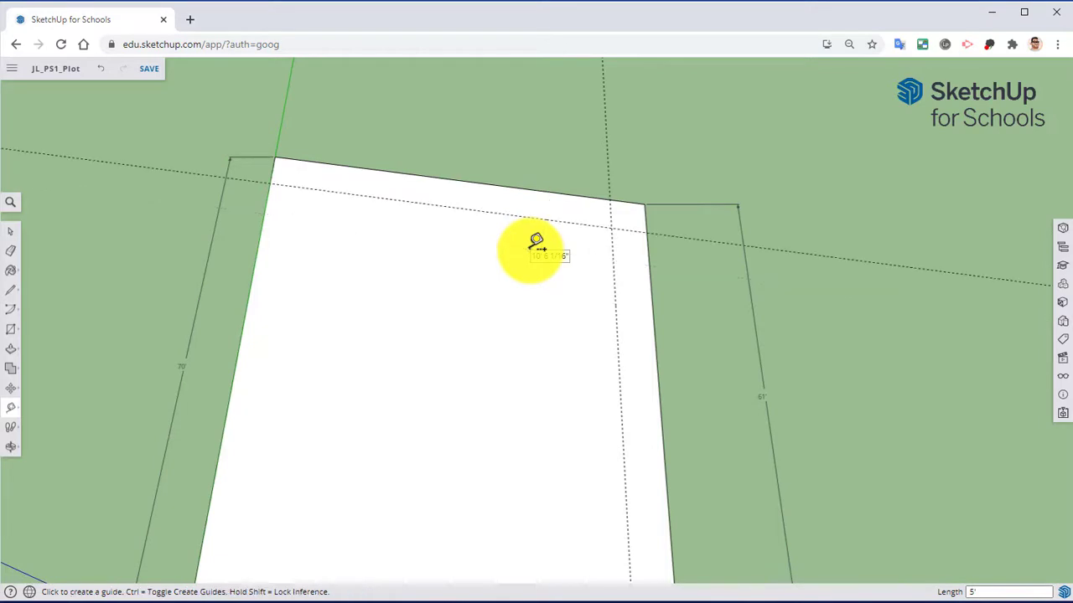
# - Add another guide 12' further in from the vertical guide
pyautogui.moveTo(520, 246); pyautogui.dragTo(733, 294, button='middle')
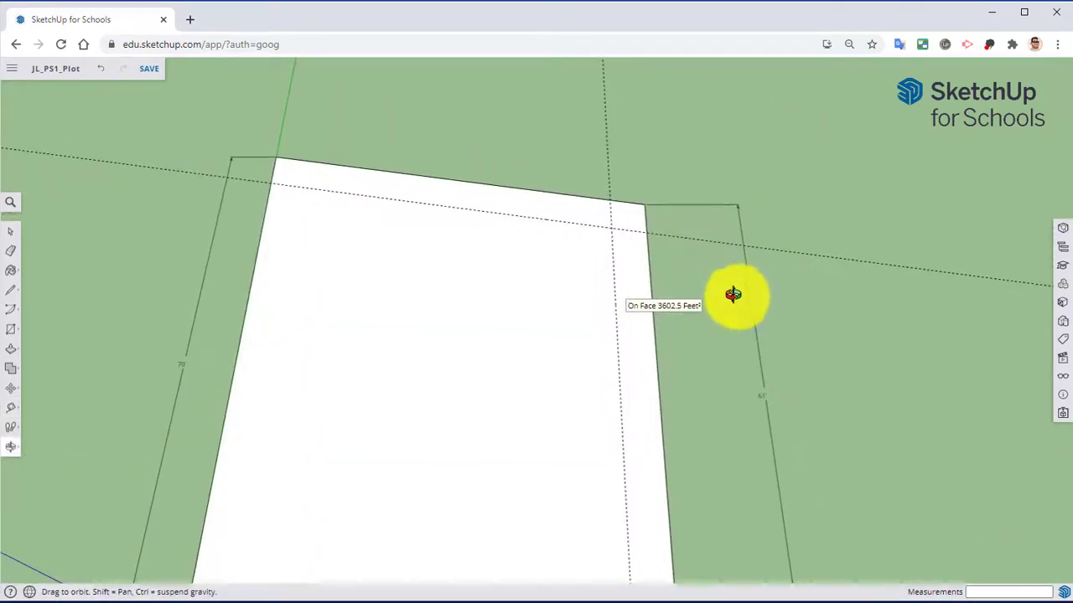
pyautogui.click(617, 320)
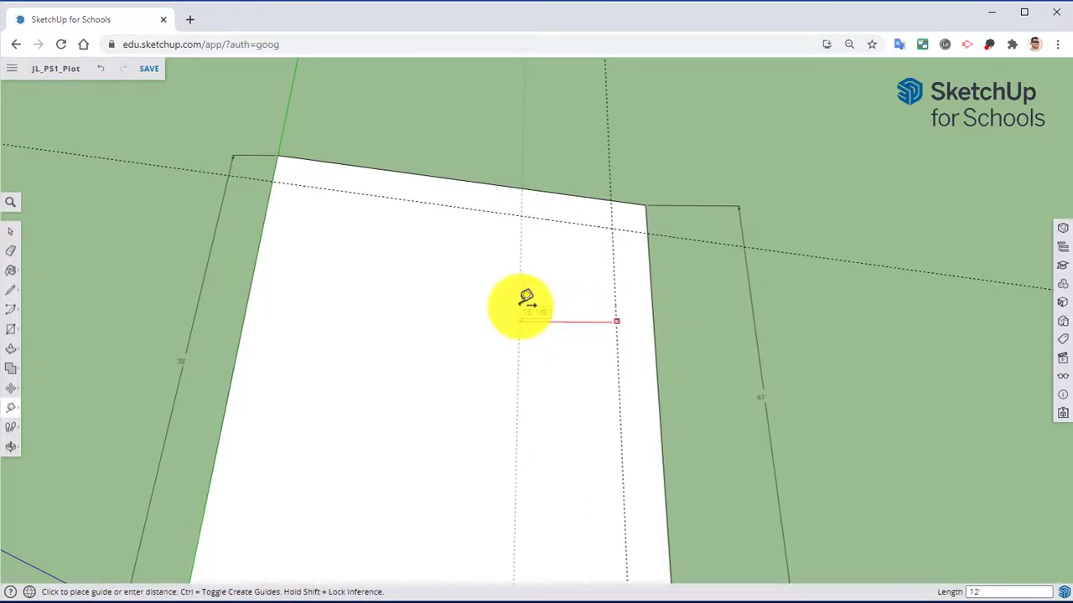
pyautogui.click(527, 300)
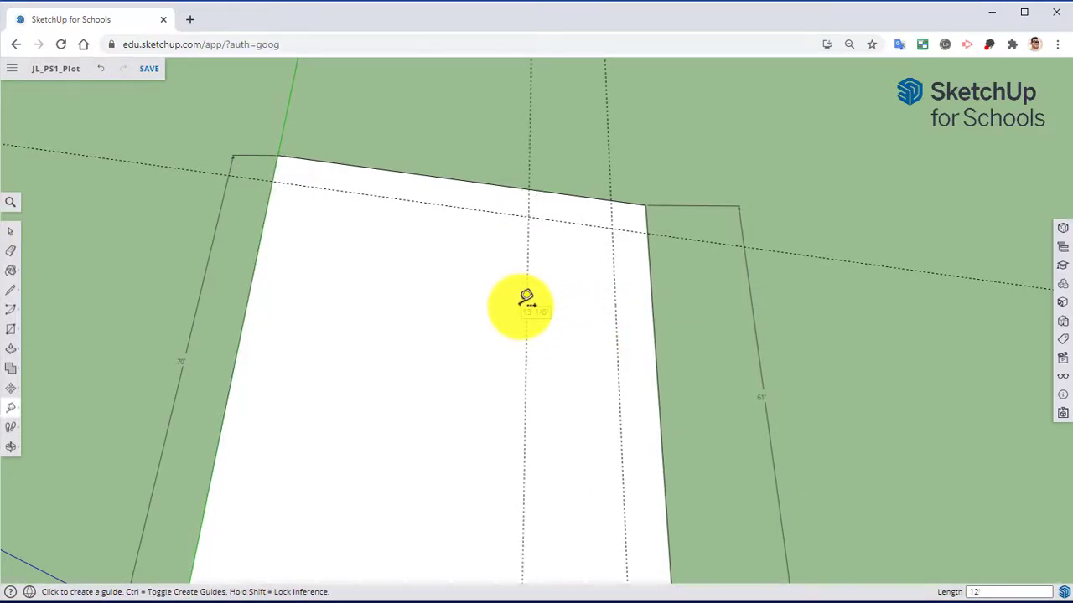
pyautogui.click(10, 290)
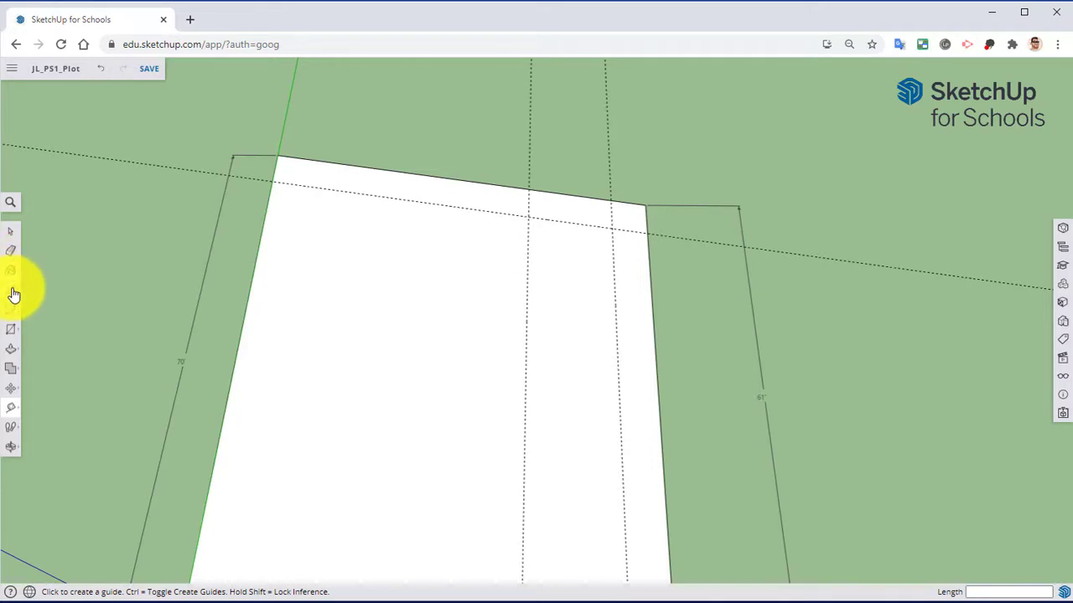
# - Draw a 12' line from the guide intersection and a guide 13' below it
pyautogui.click(613, 227)
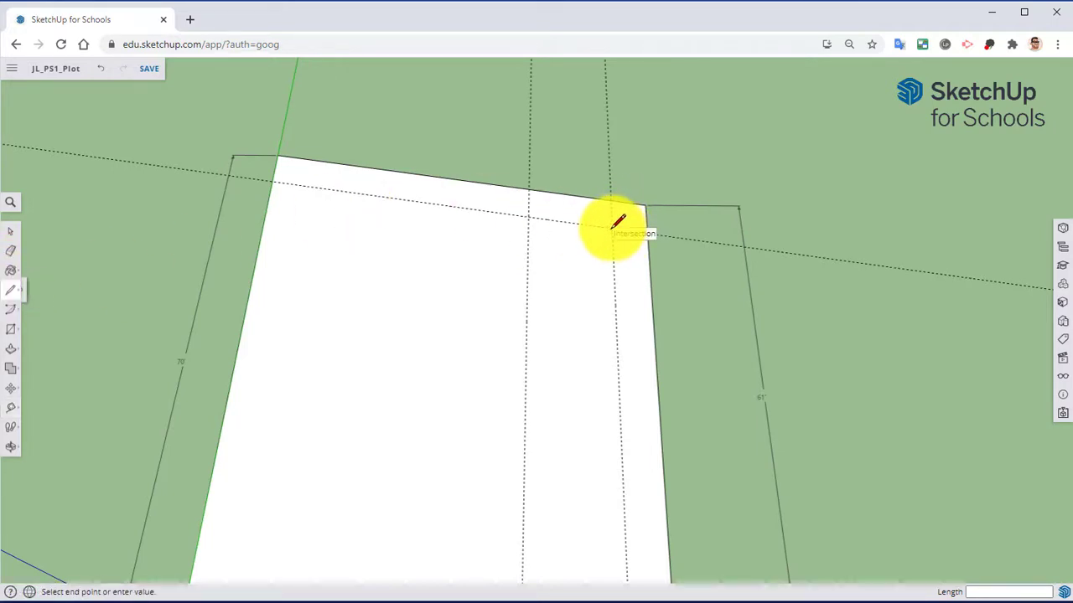
pyautogui.write("12'")
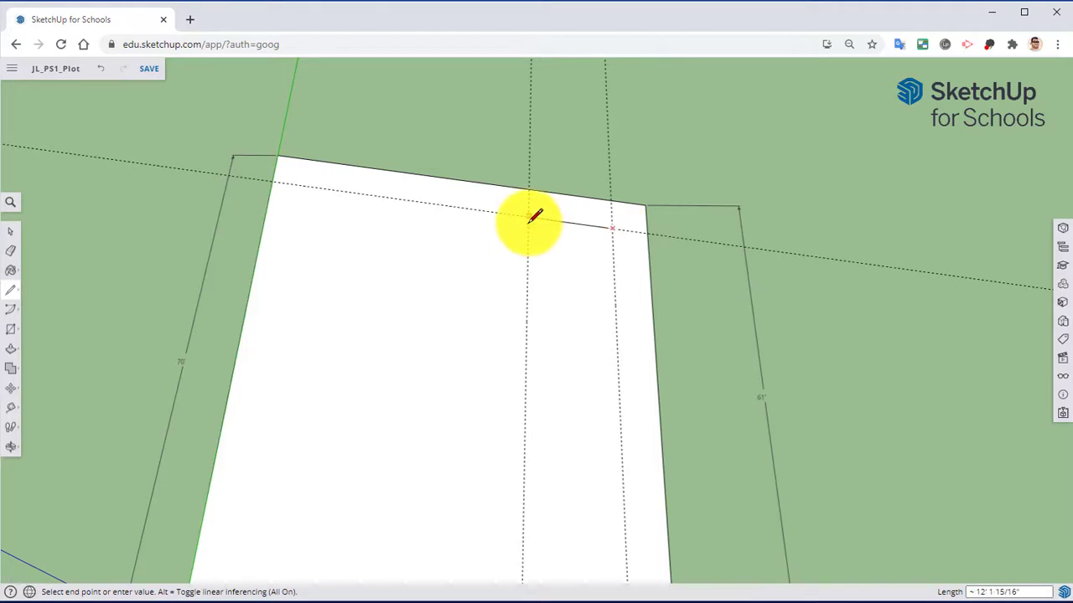
pyautogui.press('Return')
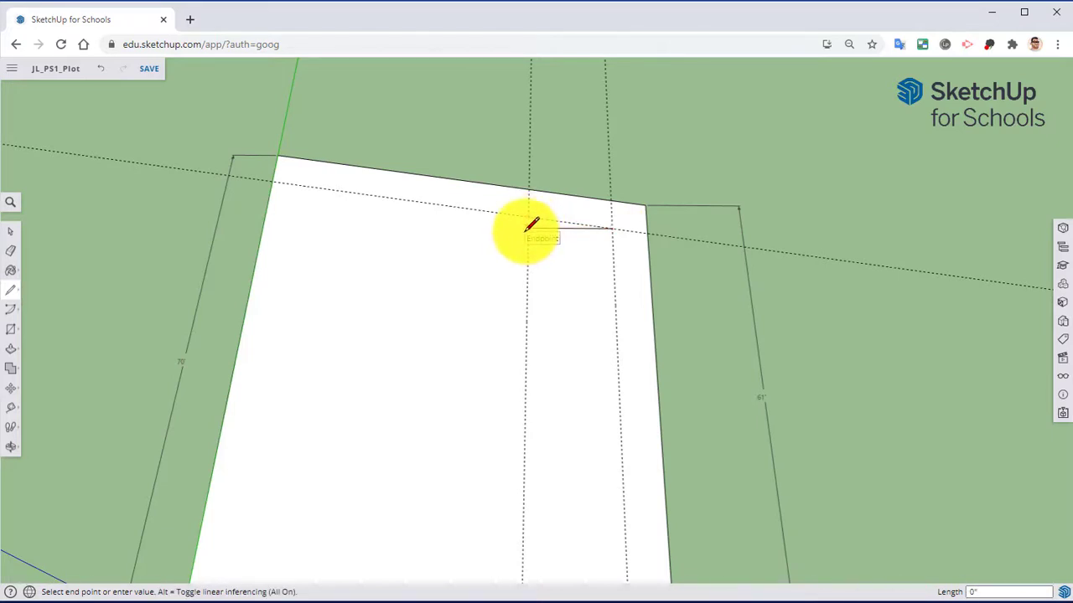
pyautogui.press('Escape')
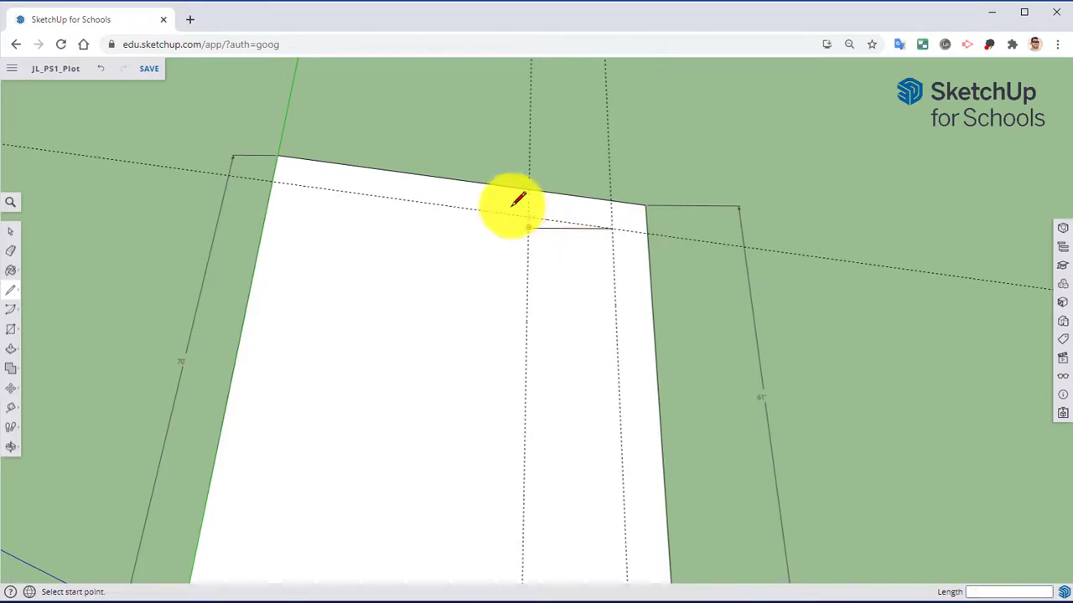
pyautogui.click(10, 412)
pyautogui.click(560, 224)
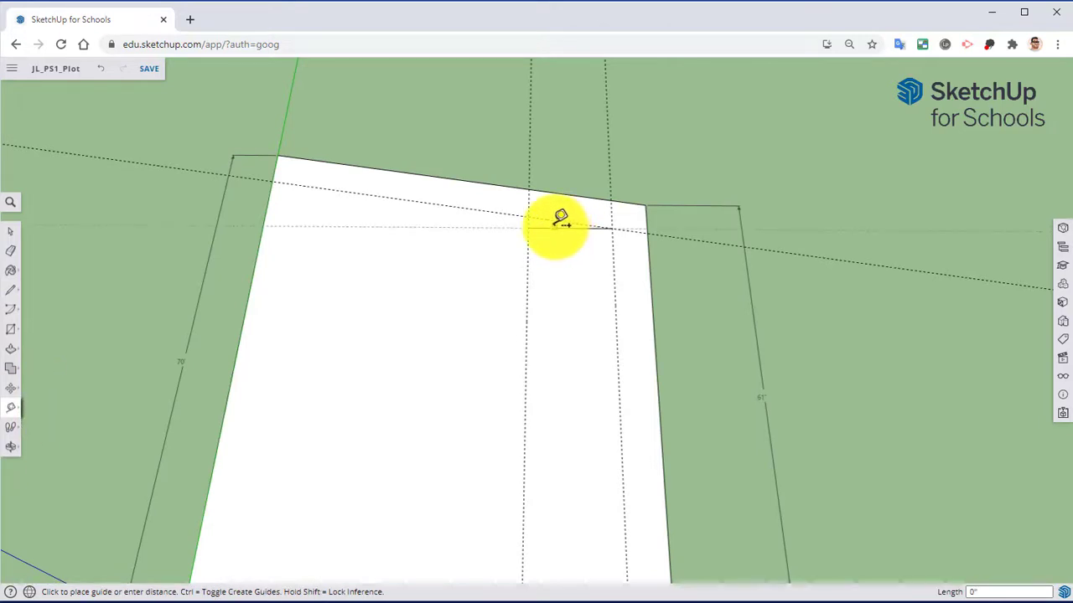
pyautogui.write('13')
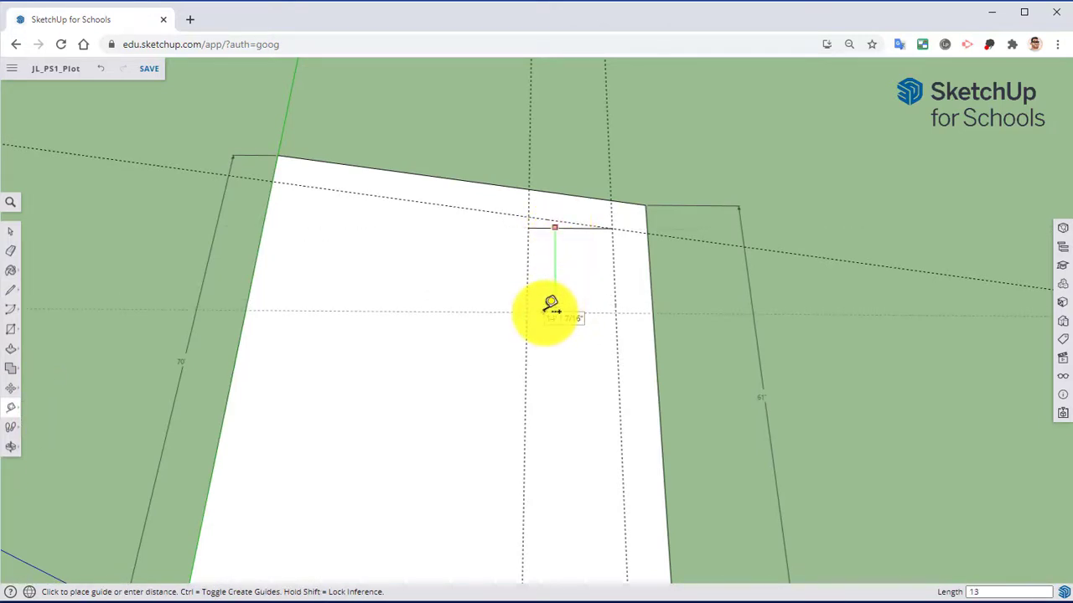
pyautogui.write("'")
pyautogui.press('Return')
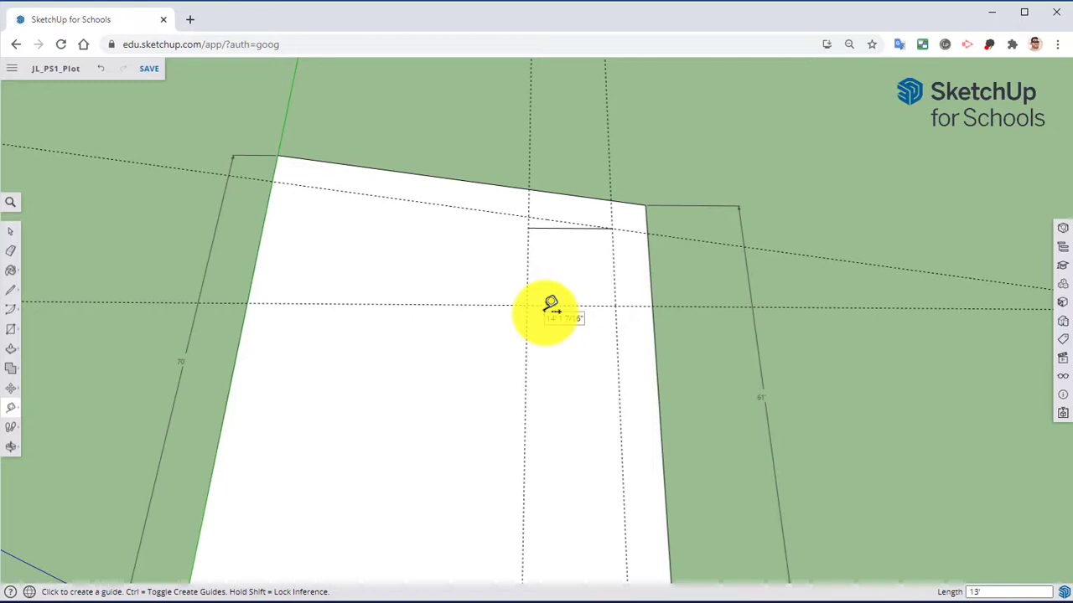
# - Draw the 12' by 13' shed rectangle and delete its face to leave a cutout
pyautogui.click(12, 336)
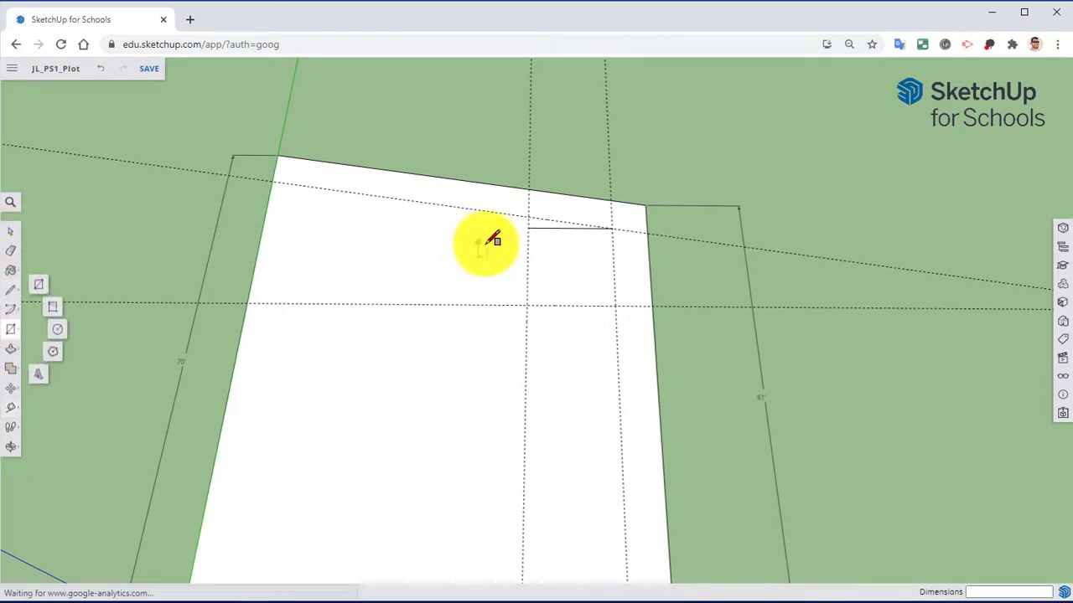
pyautogui.click(611, 227)
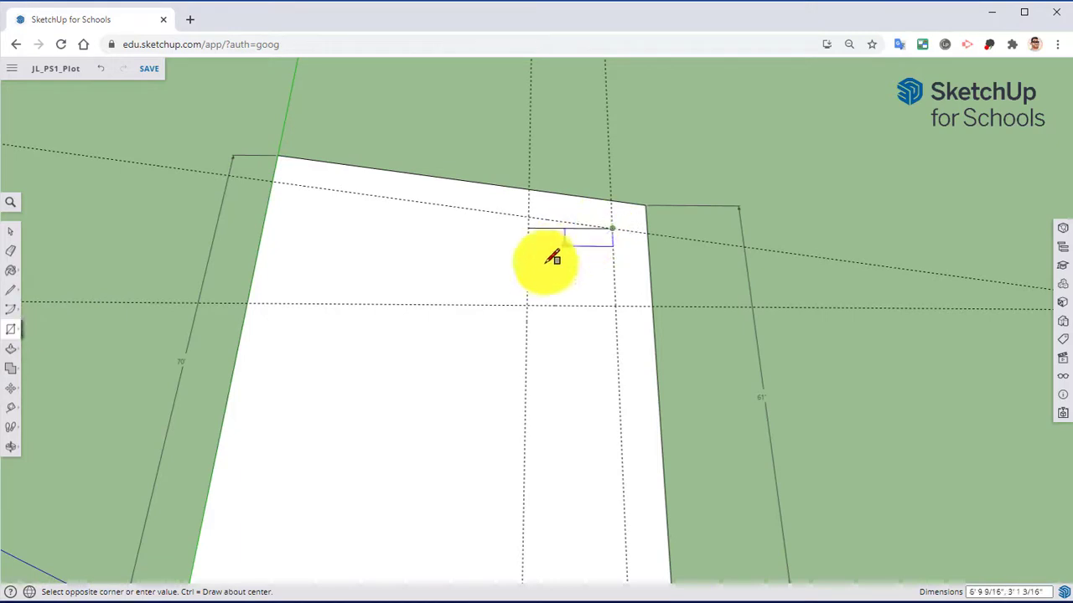
pyautogui.click(528, 305)
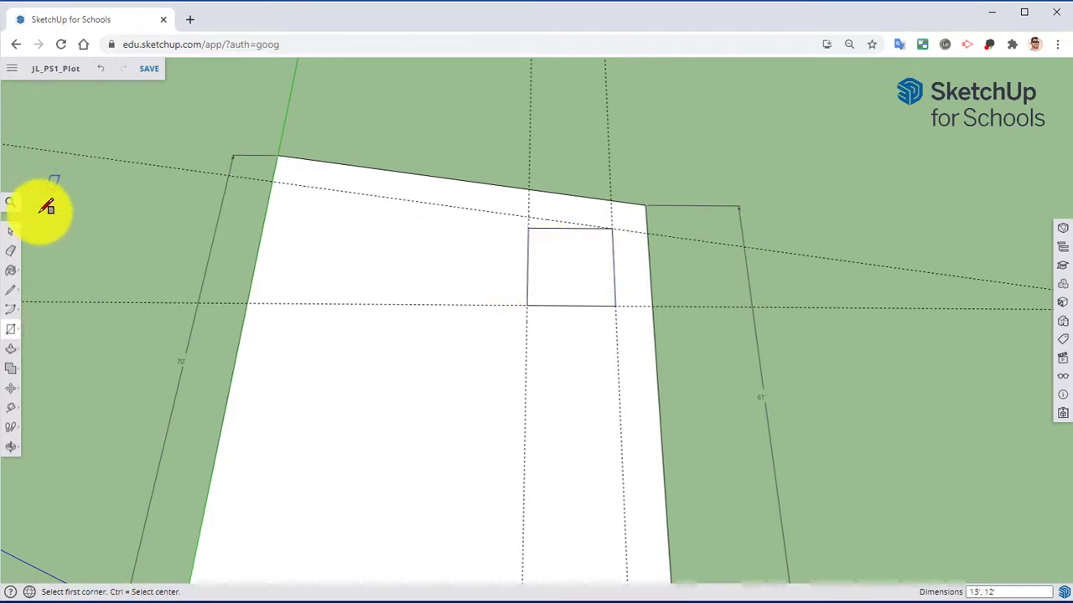
pyautogui.click(11, 232)
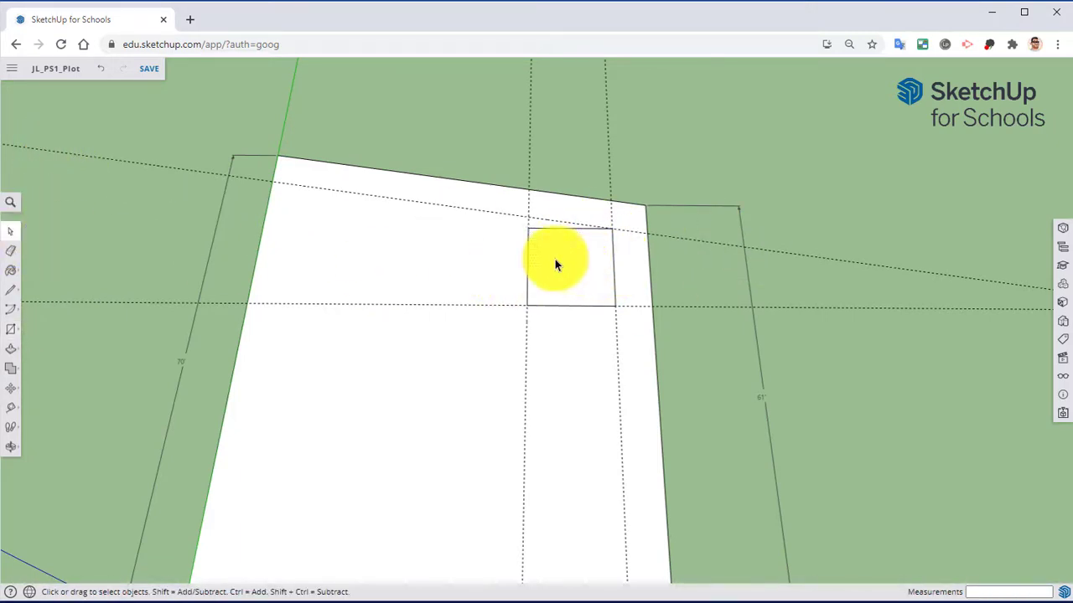
pyautogui.click(603, 280)
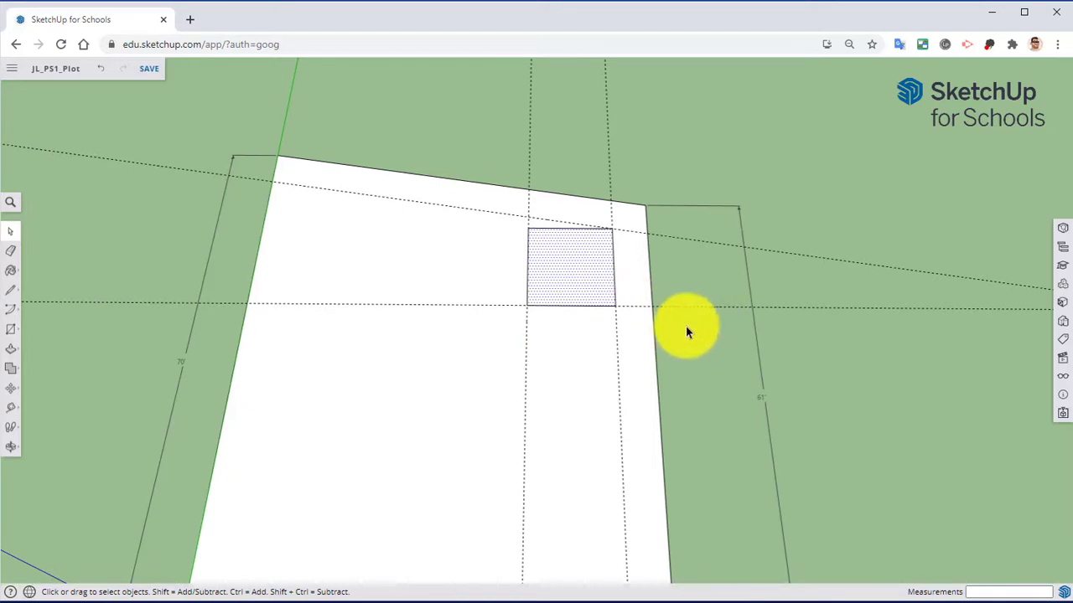
pyautogui.press('Delete')
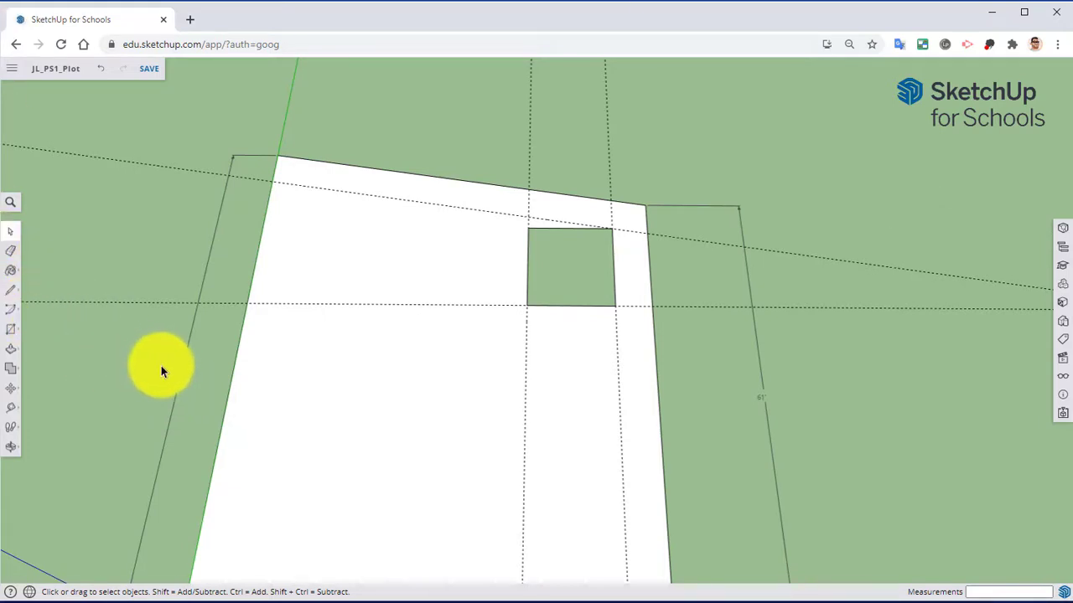
# - Erase the layout guides crossing the plot
pyautogui.click(11, 251)
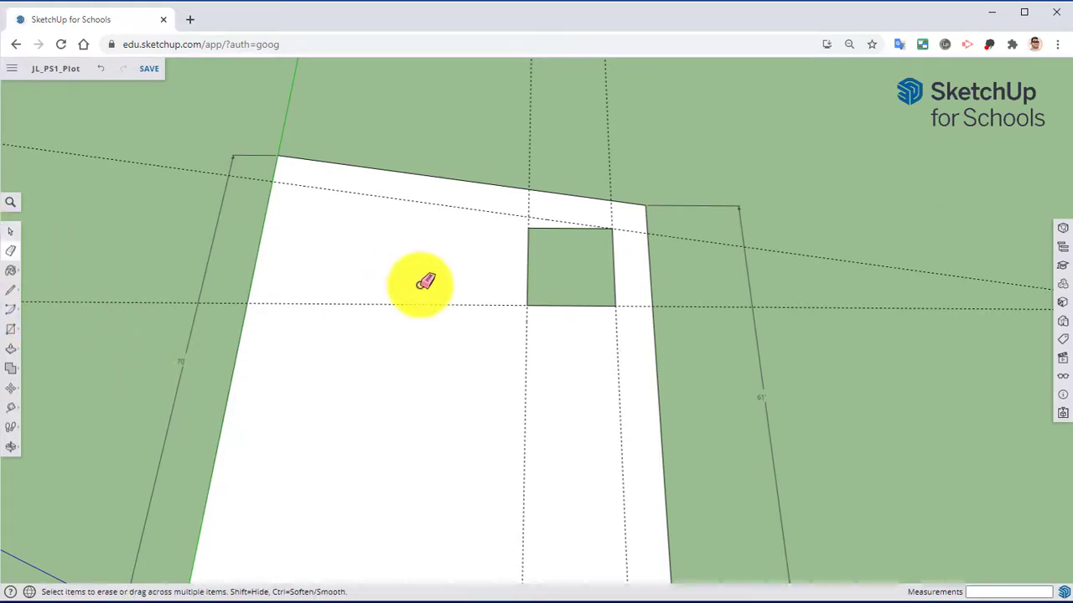
pyautogui.moveTo(428, 297)
pyautogui.mouseDown()
pyautogui.moveTo(475, 197)
pyautogui.moveTo(521, 220)
pyautogui.moveTo(618, 222)
pyautogui.mouseUp()
pyautogui.scroll(-5, 624, 251)
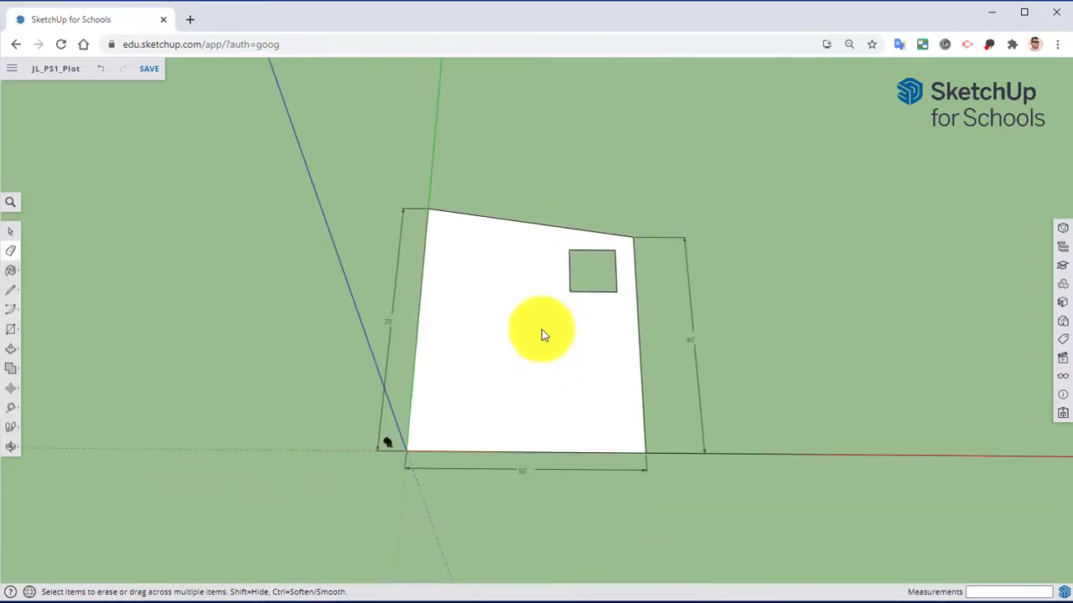
# - Place a guide off the left edge and one 10' in from the right edge
pyautogui.moveTo(544, 335); pyautogui.dragTo(519, 320, button='middle')
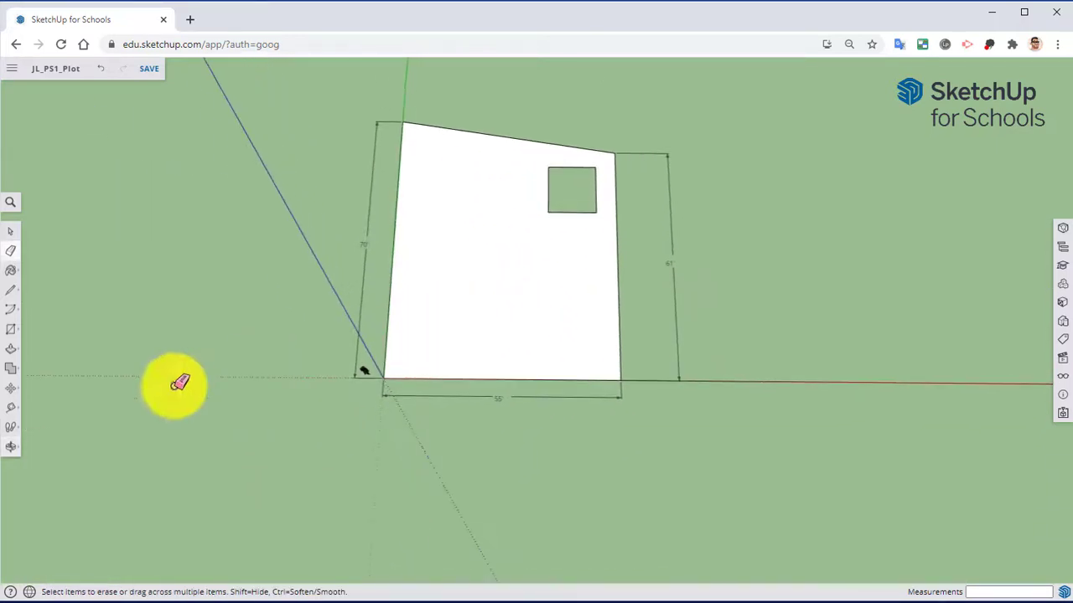
pyautogui.click(11, 407)
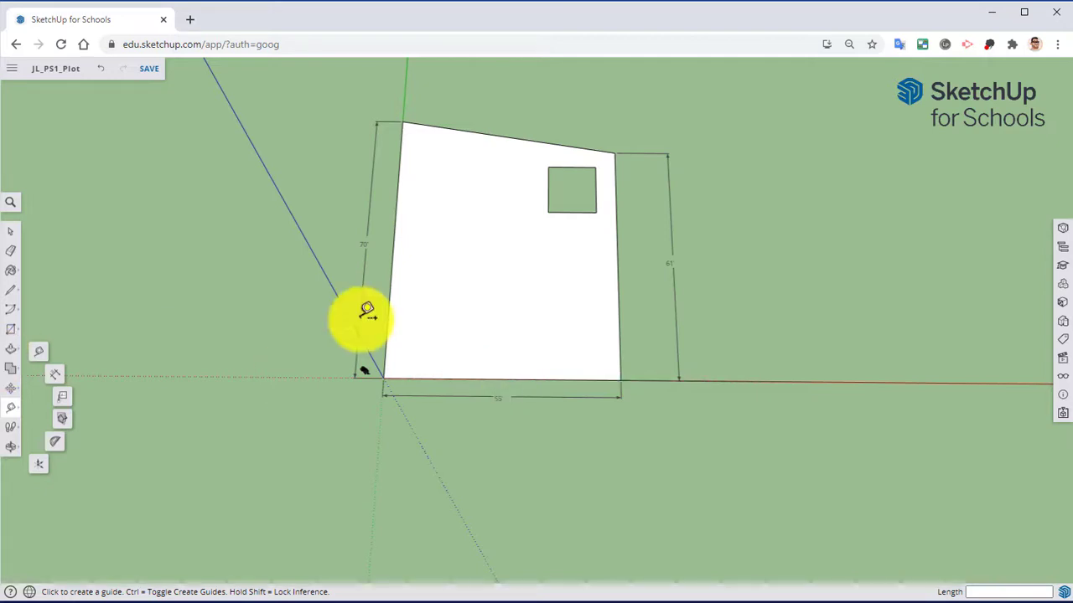
pyautogui.click(391, 302)
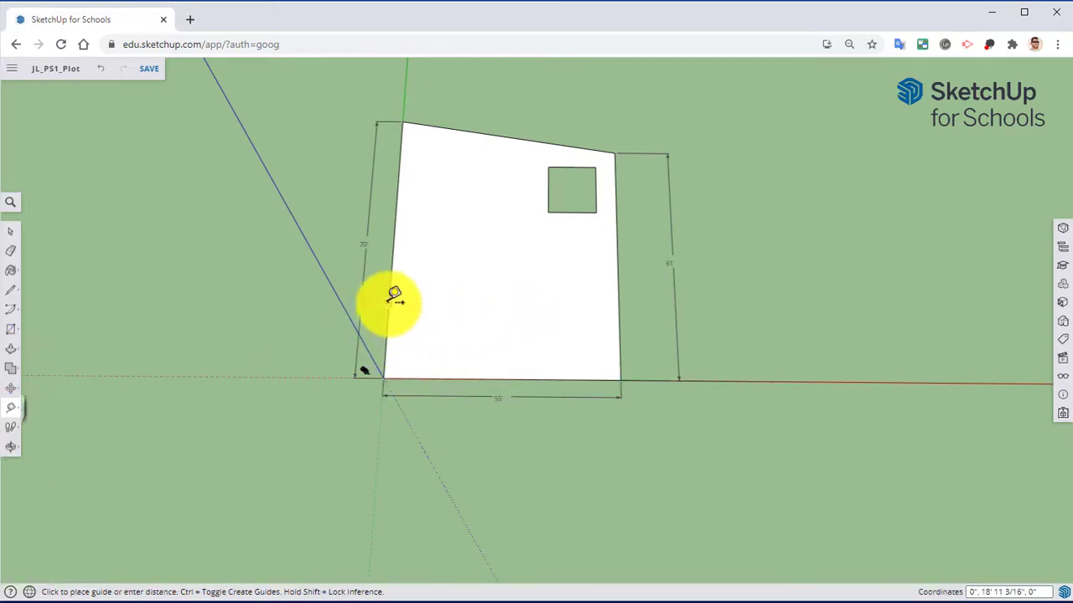
pyautogui.click(438, 294)
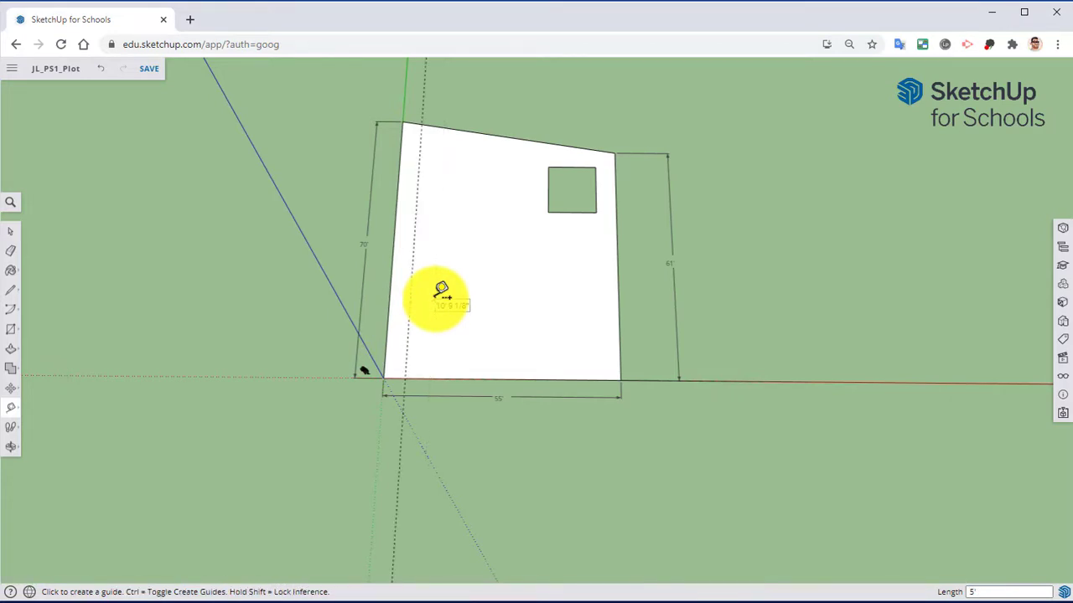
pyautogui.click(617, 278)
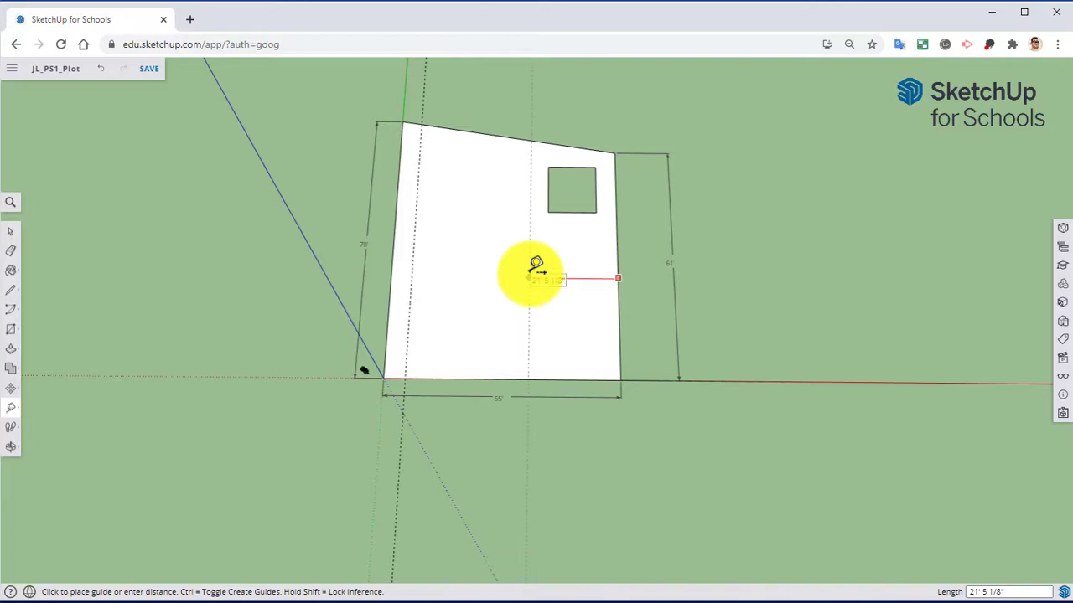
pyautogui.press('Return')
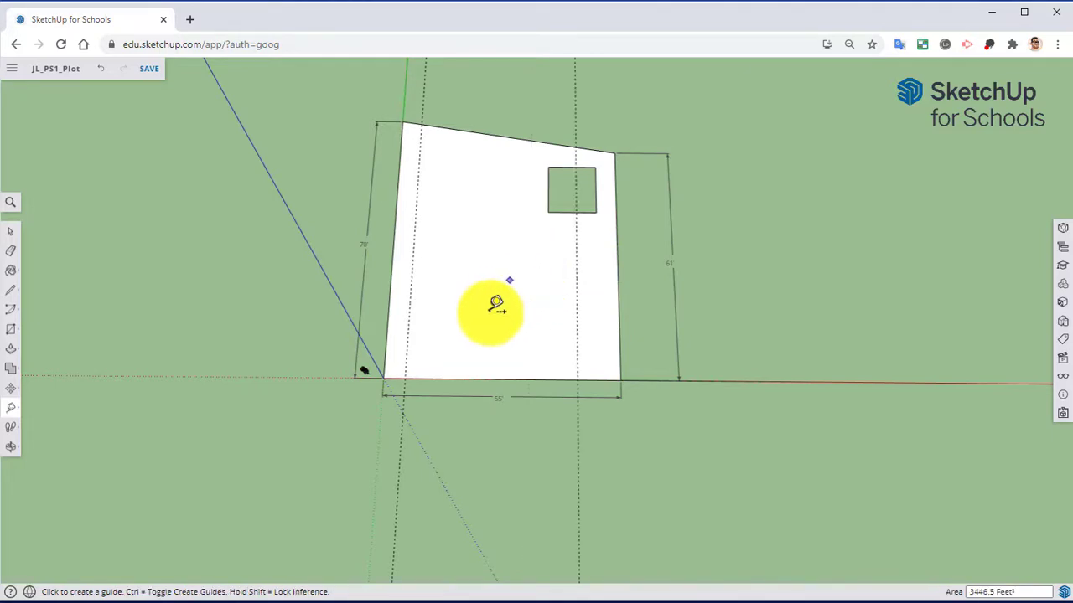
# - Add guides 20' above the bottom edge, off the top edge, and 17' from the left edge
pyautogui.click(475, 379)
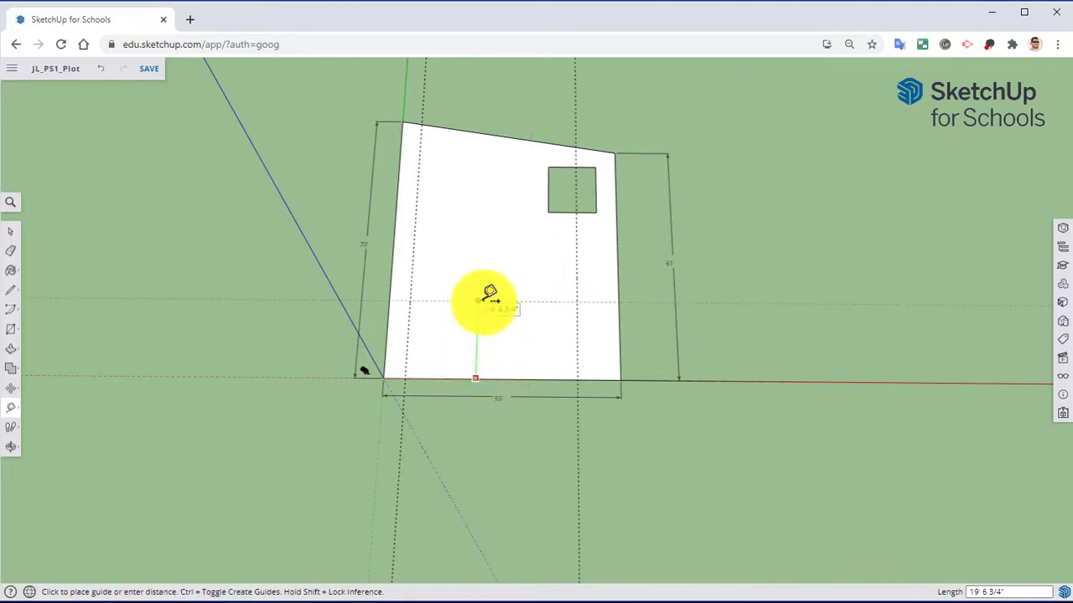
pyautogui.write('20')
pyautogui.press('Return')
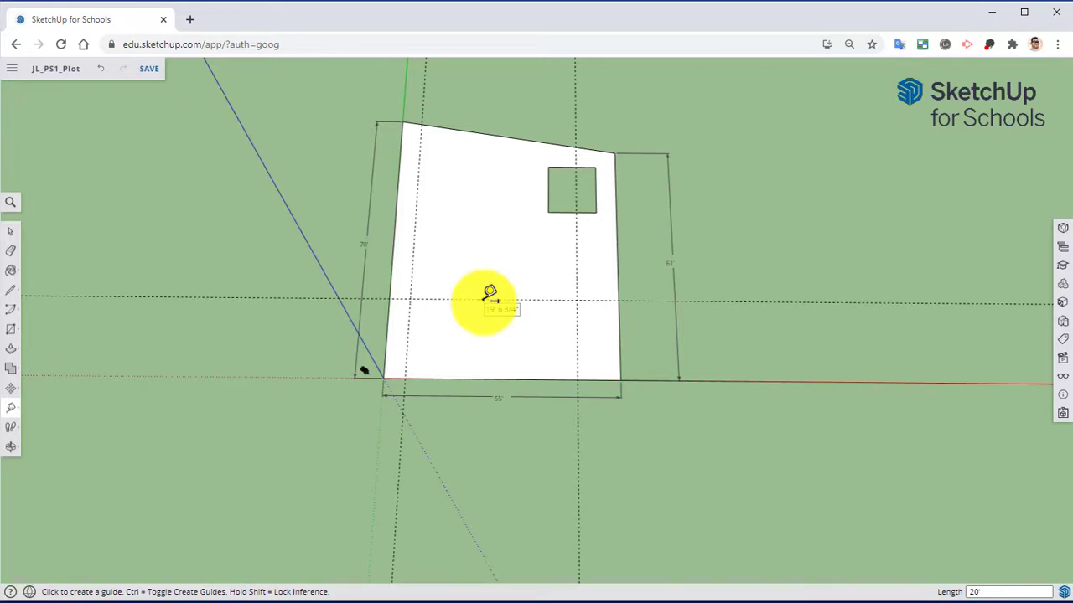
pyautogui.click(507, 137)
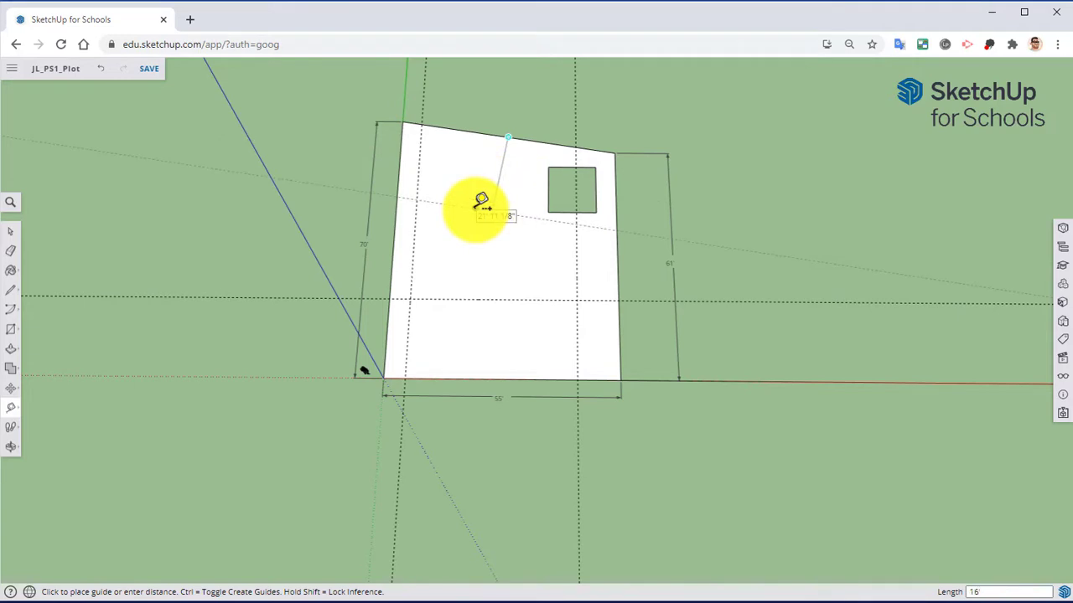
pyautogui.click(486, 197)
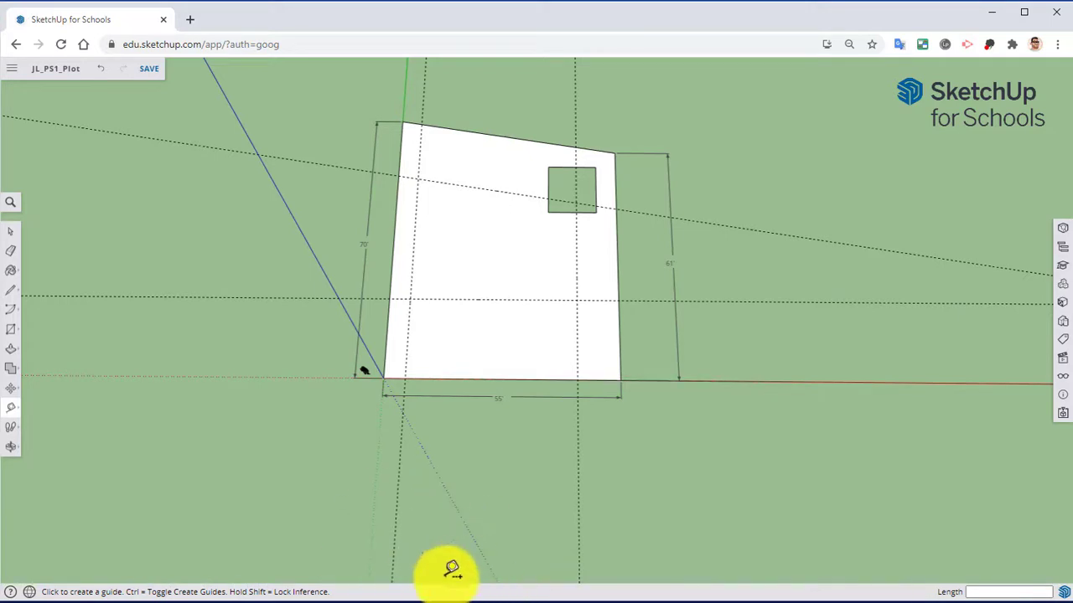
pyautogui.click(414, 225)
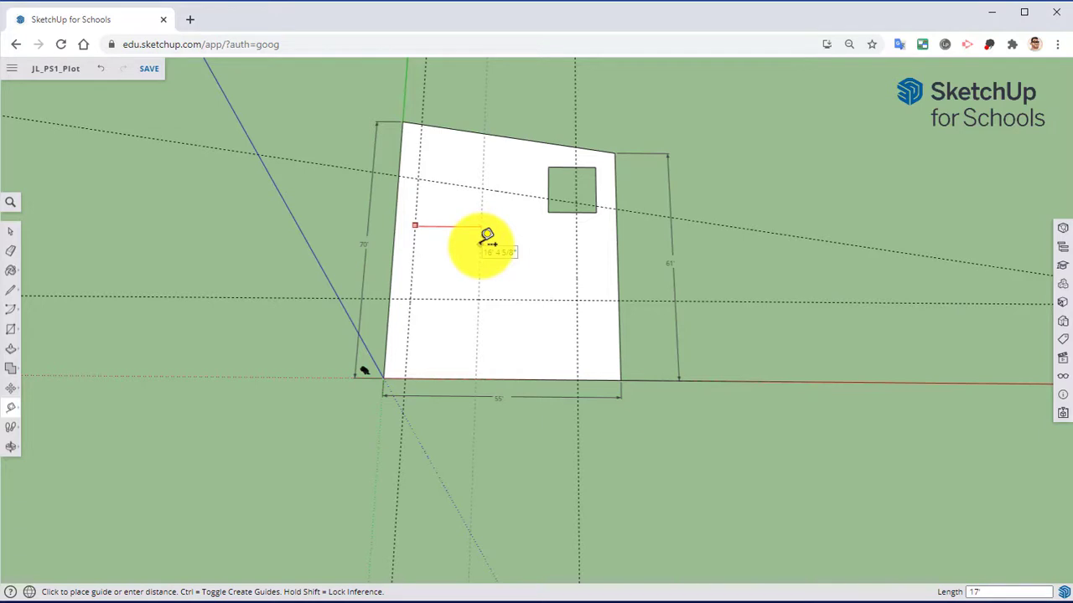
pyautogui.press('Return')
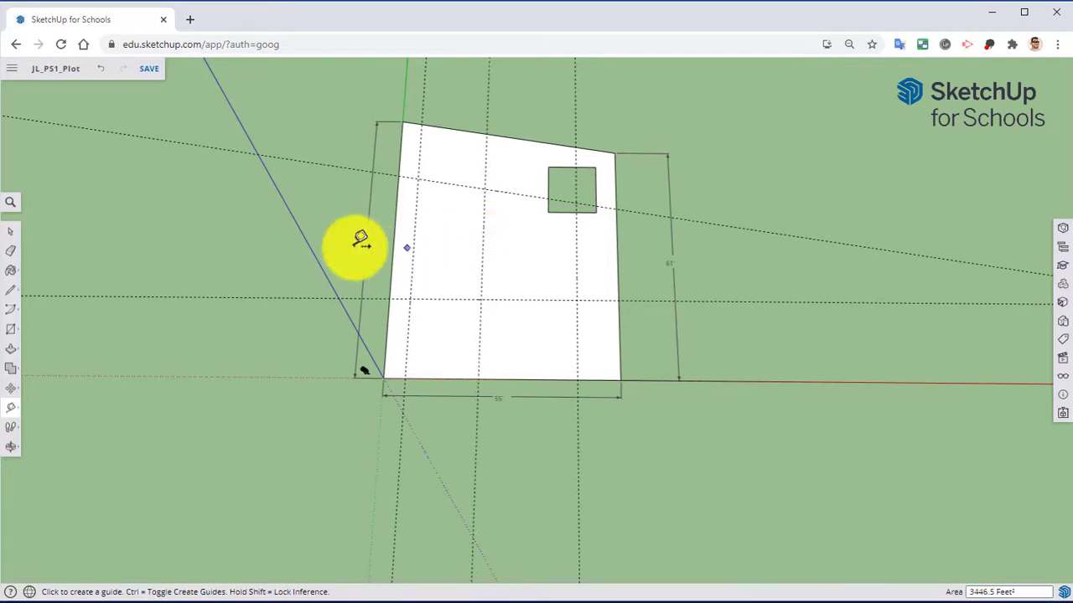
pyautogui.click(10, 293)
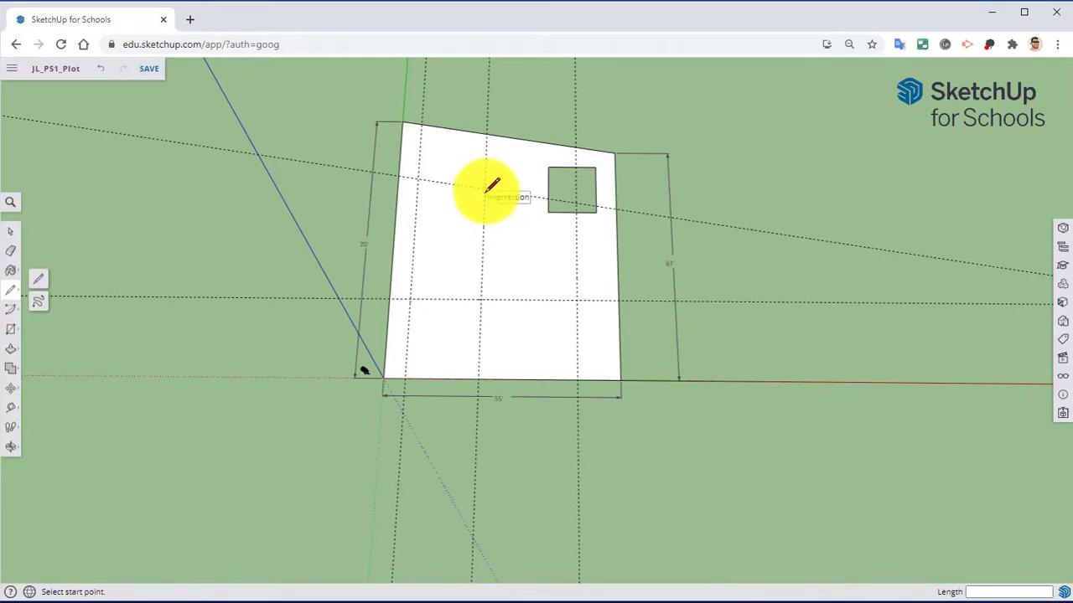
# - Draw a line along the guide and the first foundation rectangle between guide intersections
pyautogui.click(485, 188)
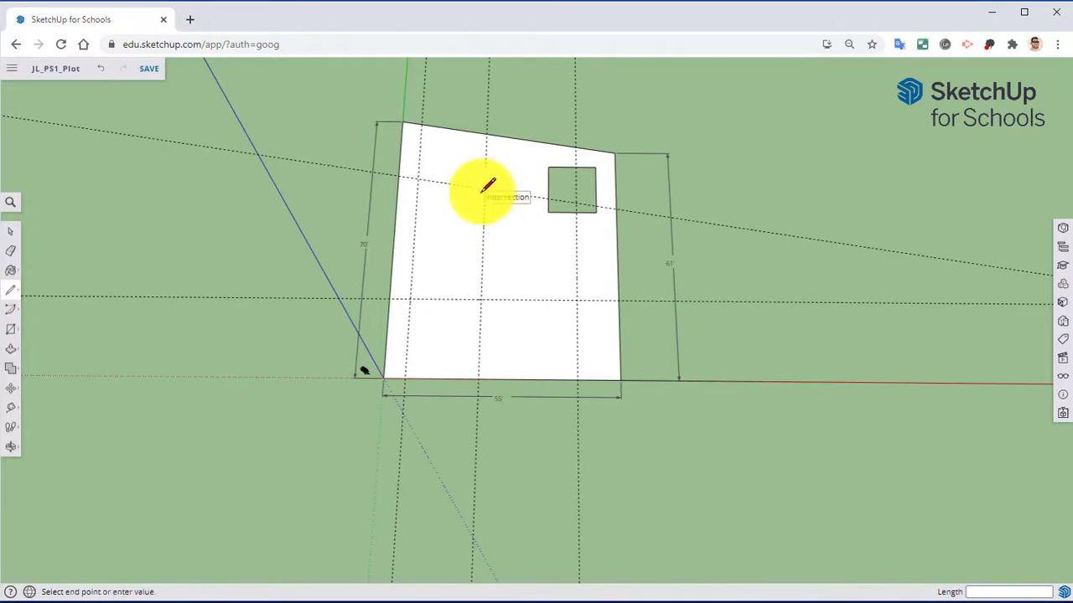
pyautogui.click(417, 187)
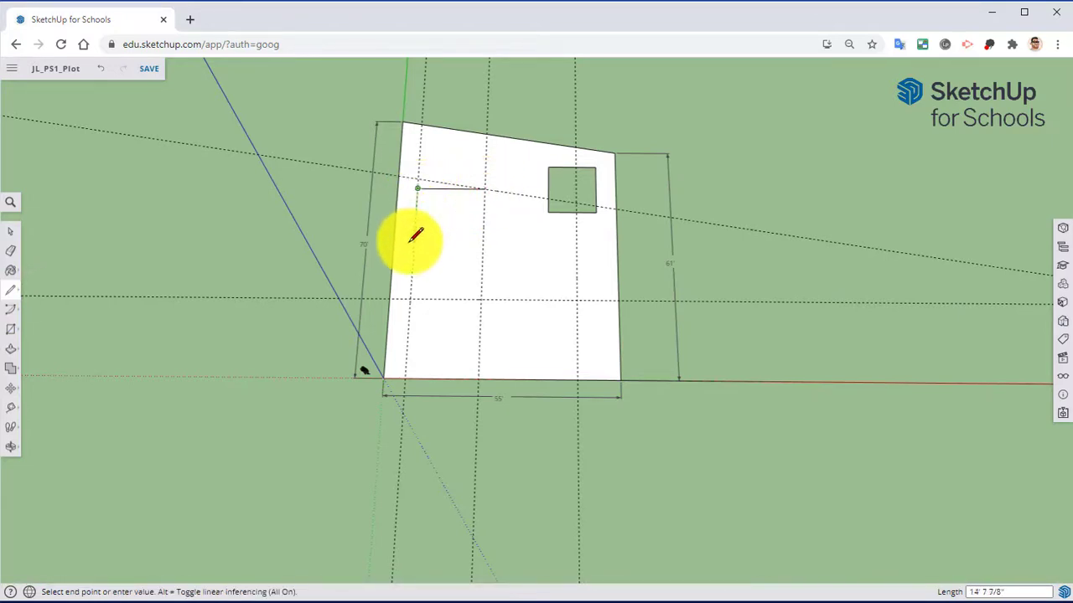
pyautogui.click(12, 331)
pyautogui.click(417, 188)
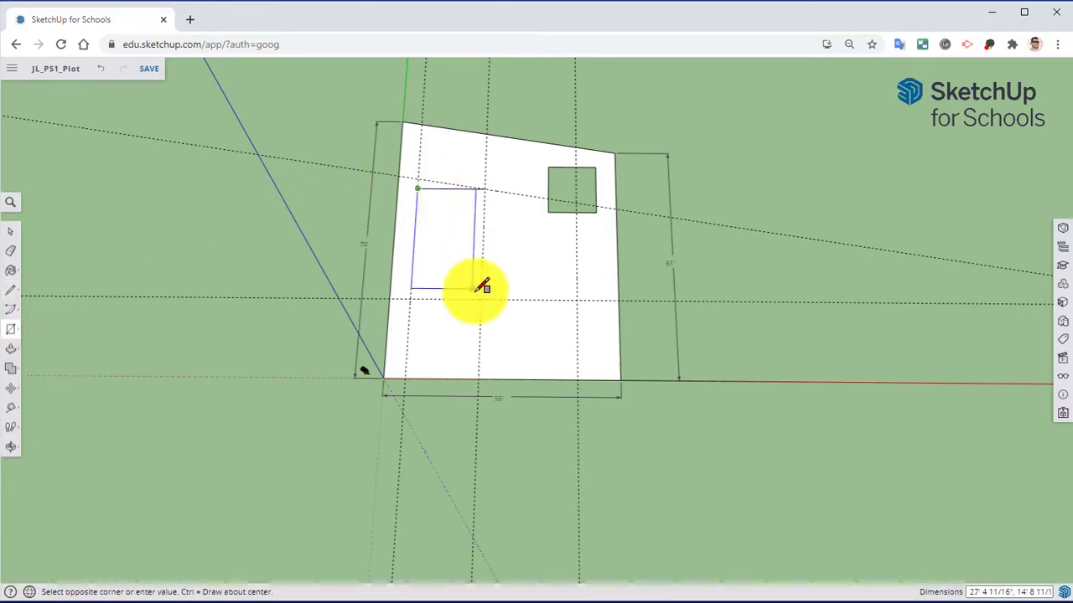
pyautogui.click(485, 299)
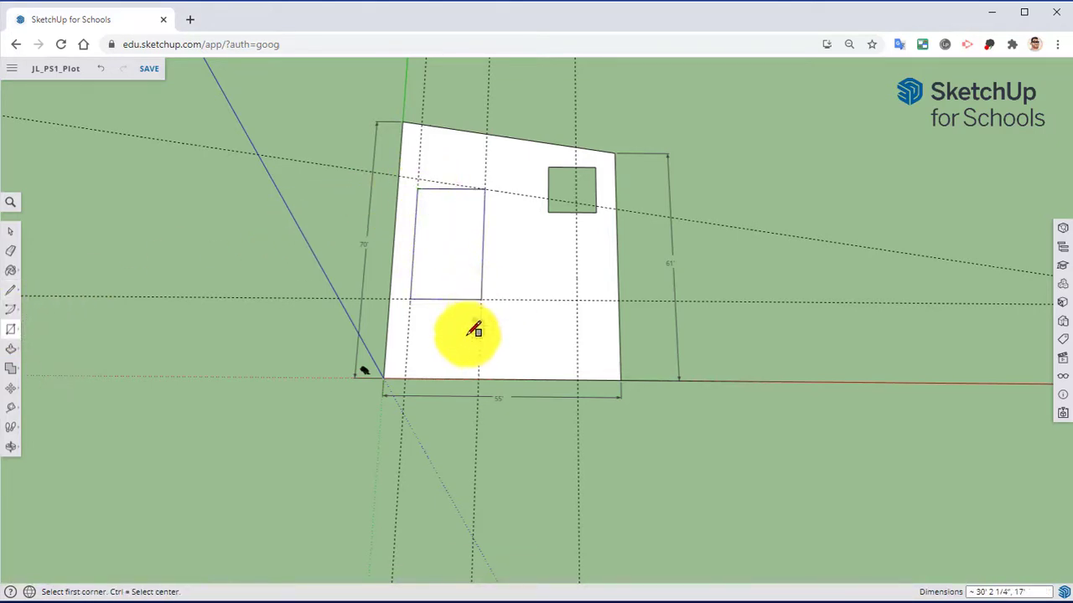
# - Add a guide 18' up and draw the adjoining 18' by 23' foundation rectangle
pyautogui.click(10, 407)
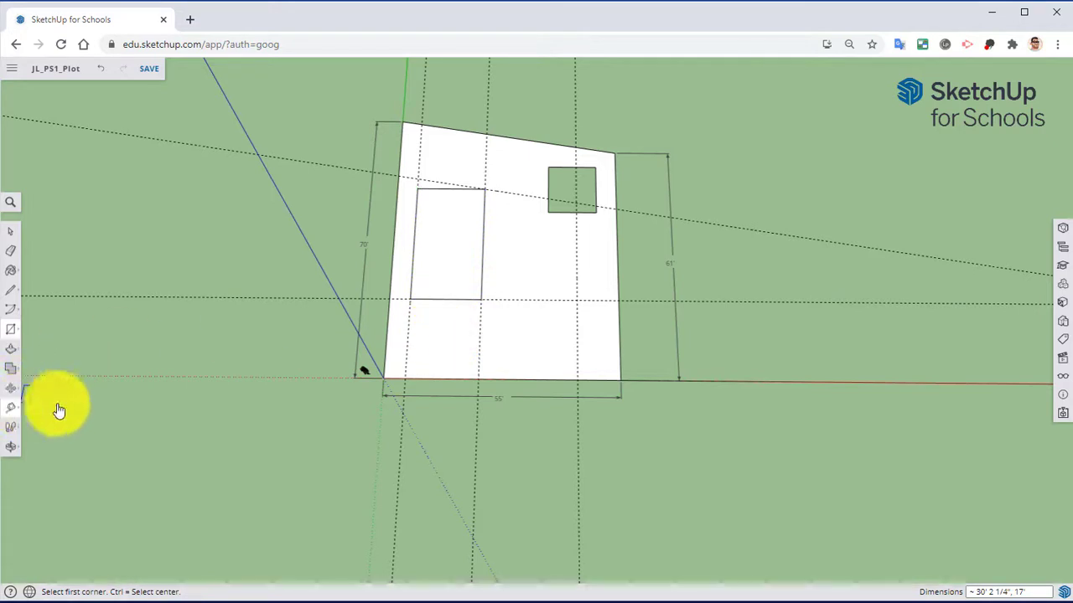
pyautogui.click(521, 299)
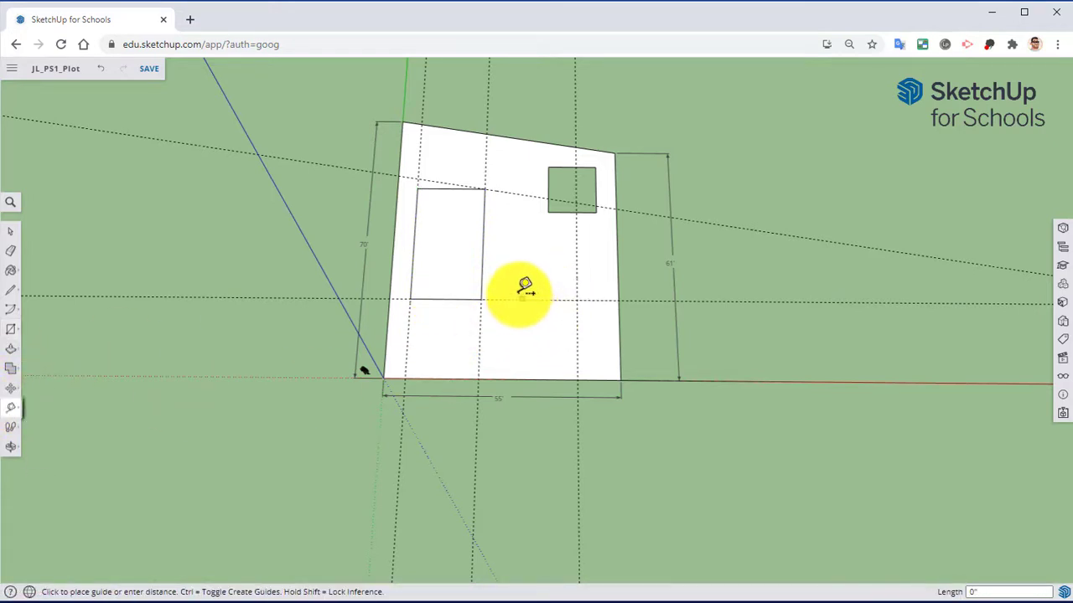
pyautogui.click(543, 229)
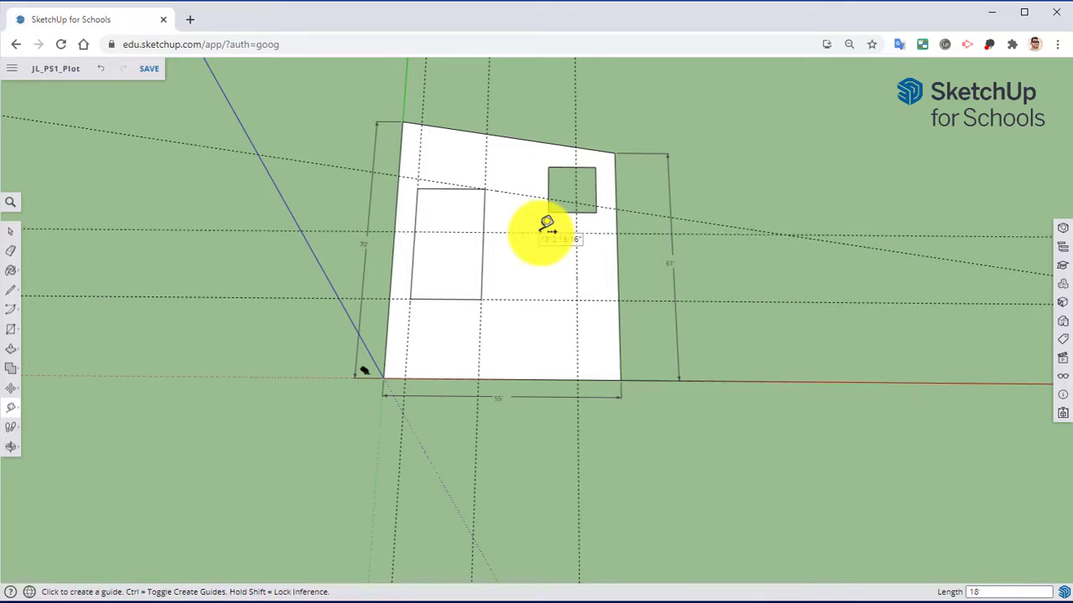
pyautogui.click(11, 331)
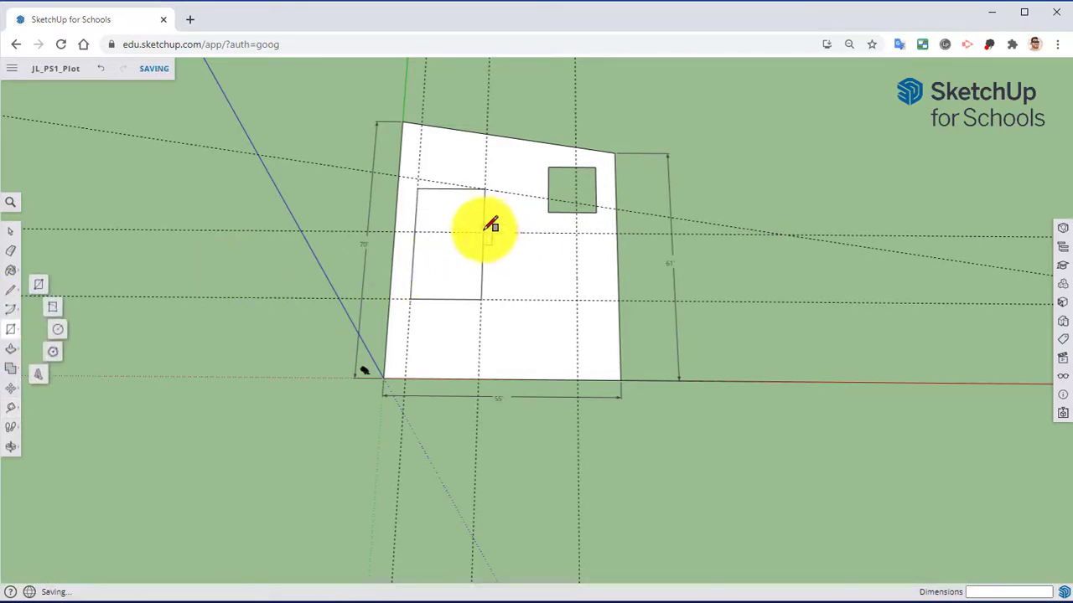
pyautogui.click(485, 230)
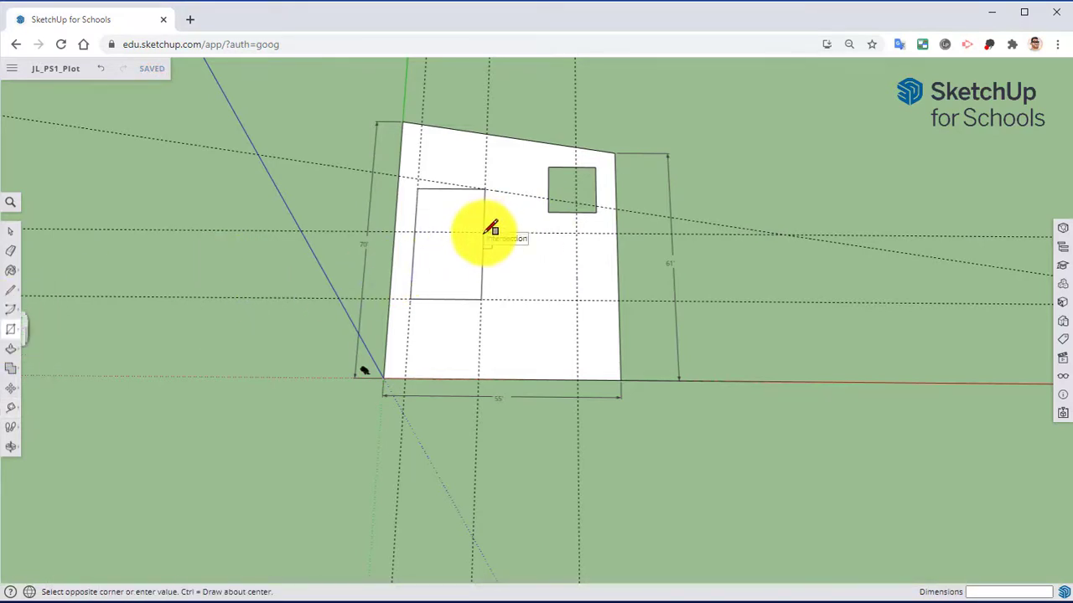
pyautogui.click(576, 300)
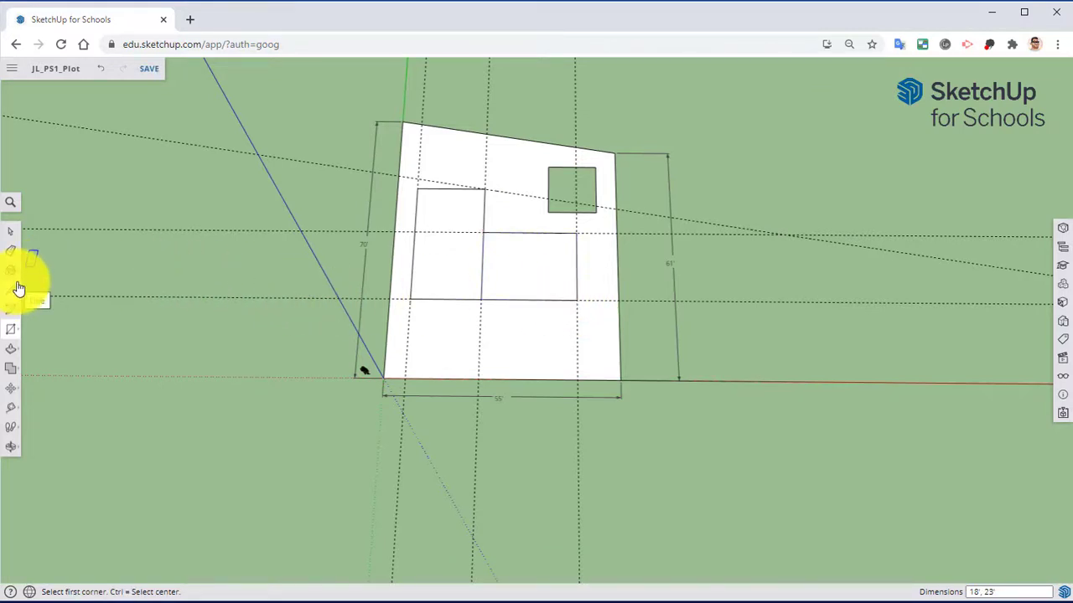
# - Place Tape Measure guides 2' below the foundation's top edge and 10' in from its right edge
pyautogui.scroll(5, 689, 182)
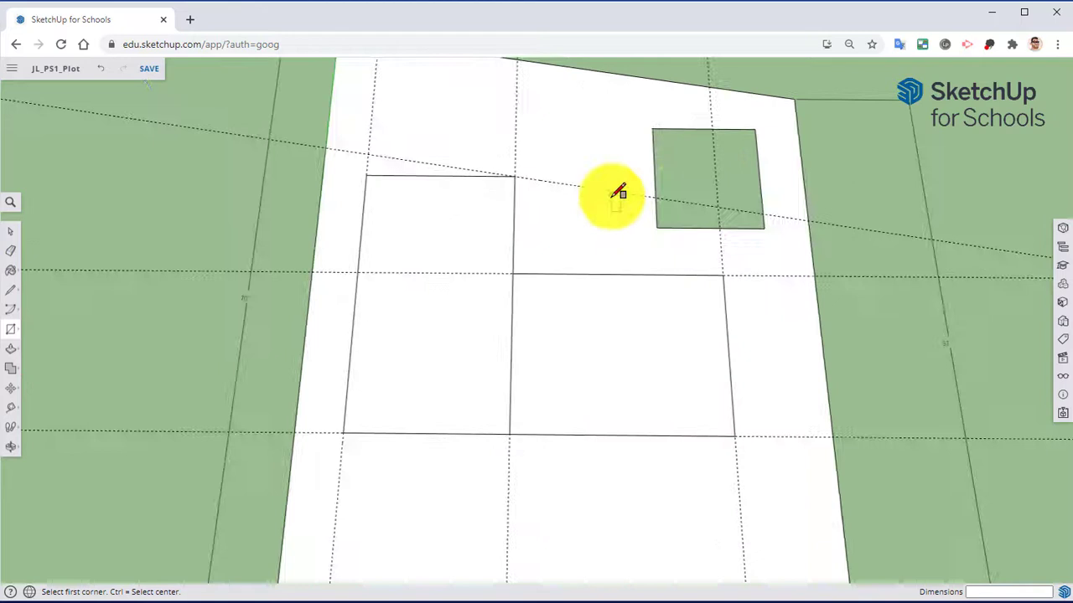
pyautogui.keyDown('shift'); pyautogui.moveTo(613, 192); pyautogui.dragTo(528, 255, button='middle'); pyautogui.keyUp('shift')
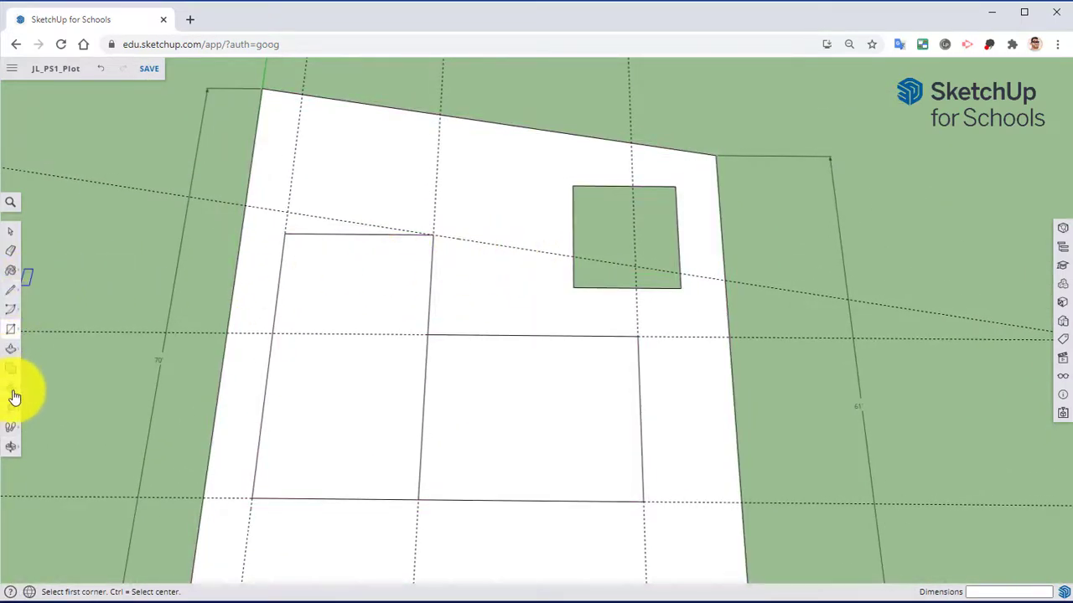
pyautogui.click(11, 416)
pyautogui.click(383, 234)
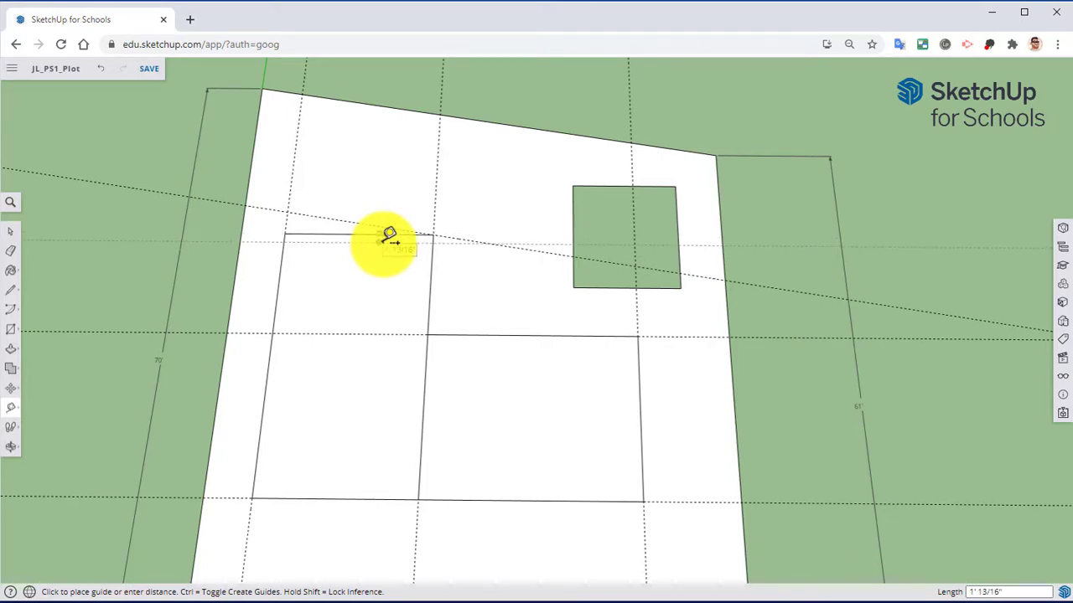
pyautogui.write("2'")
pyautogui.press('Return')
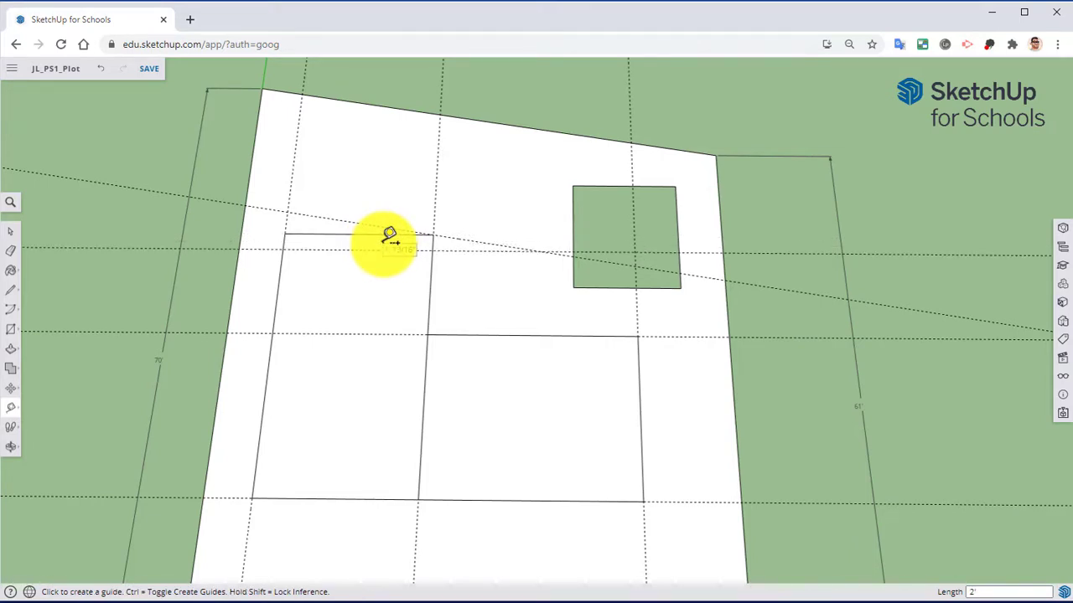
pyautogui.click(431, 292)
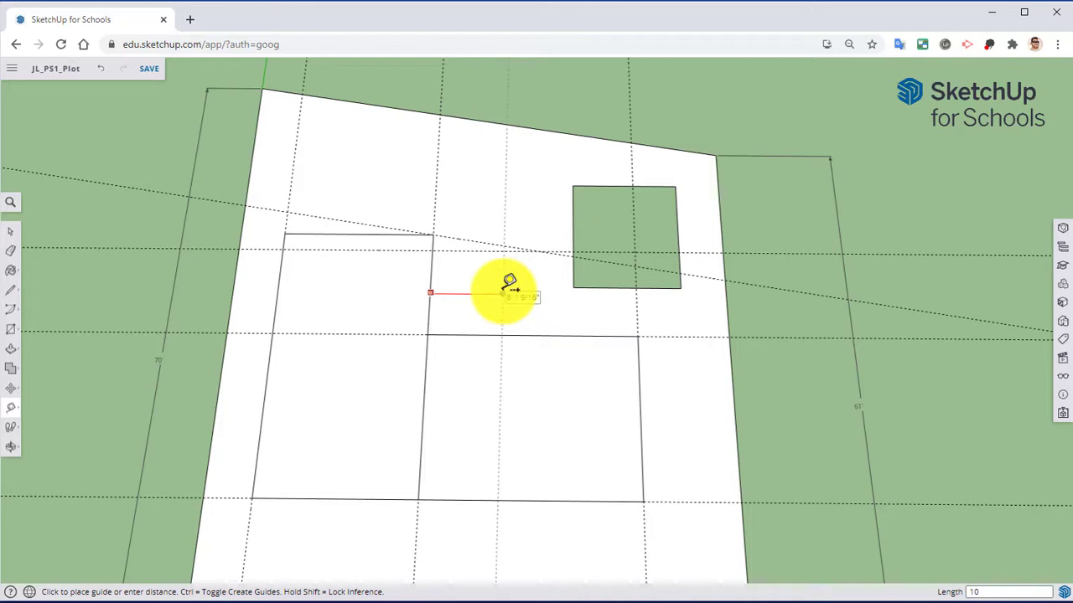
pyautogui.press('Return')
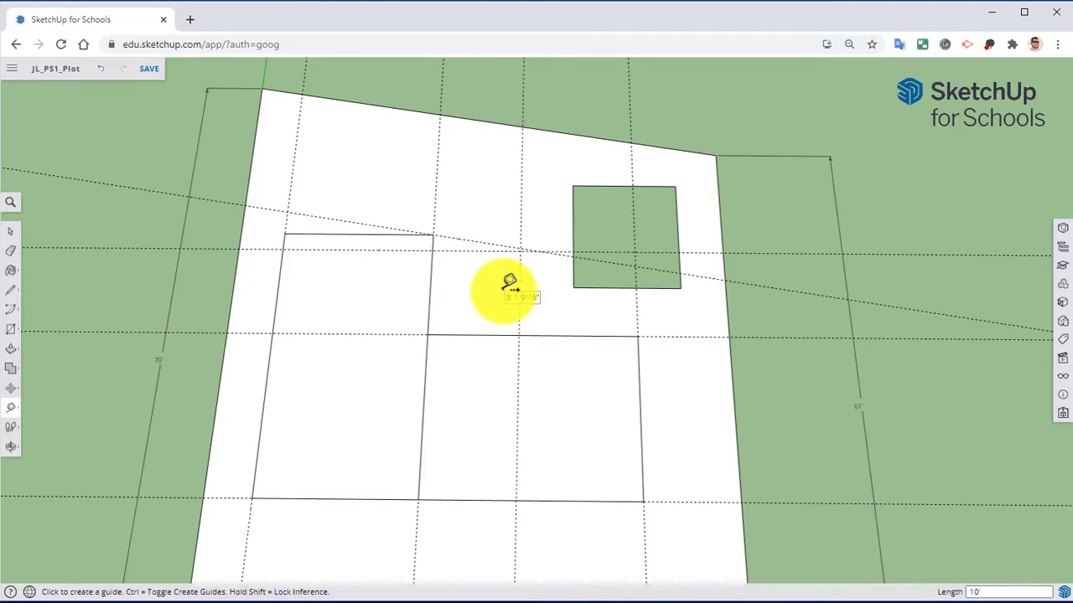
# - Draw a small porch rectangle between the guide intersections on the foundation
pyautogui.click(11, 330)
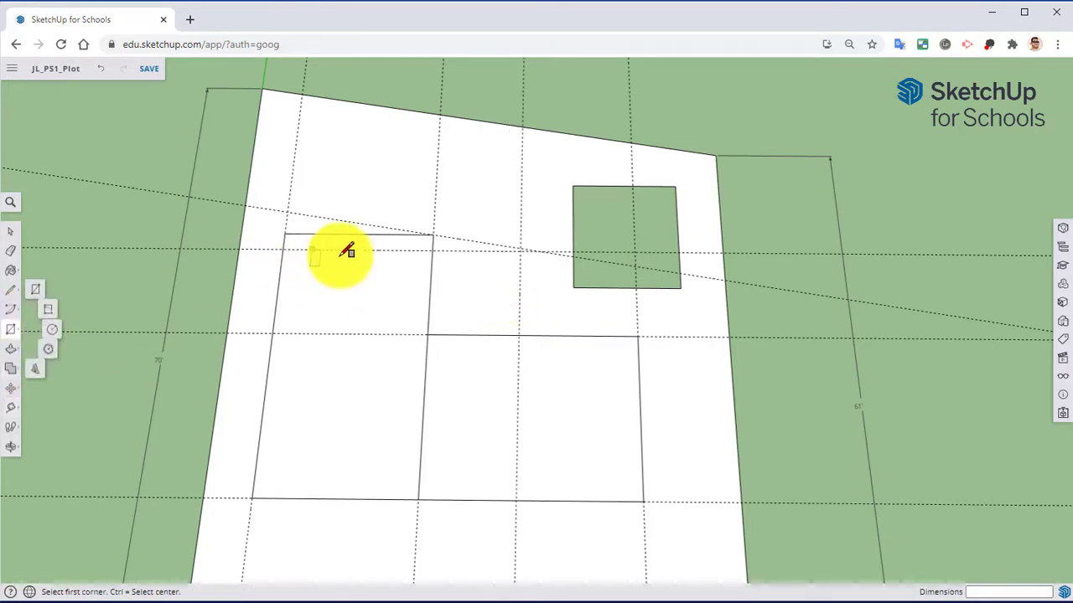
pyautogui.click(432, 250)
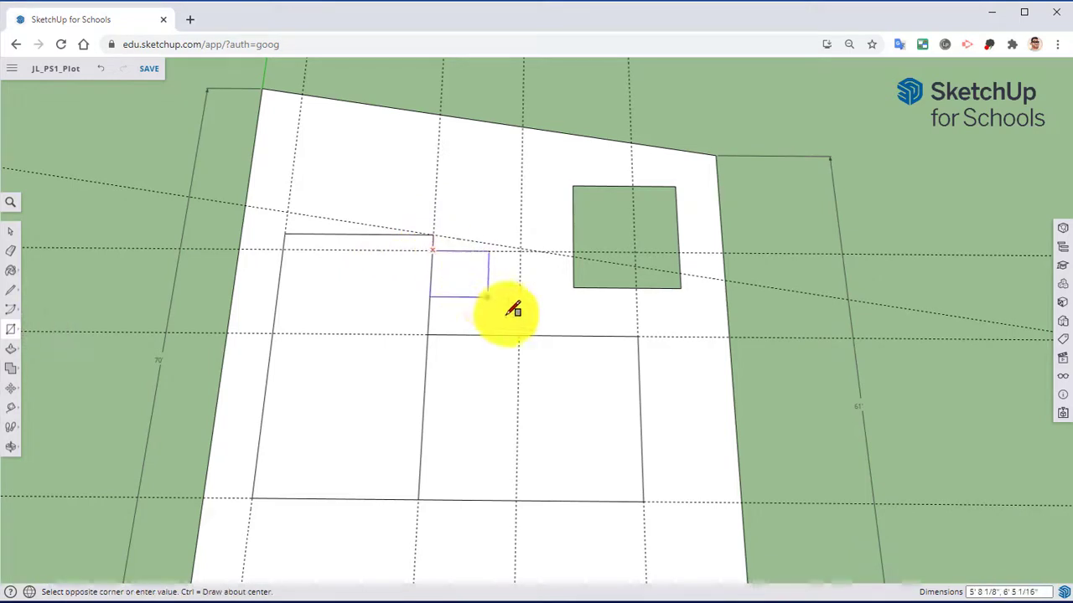
pyautogui.click(521, 334)
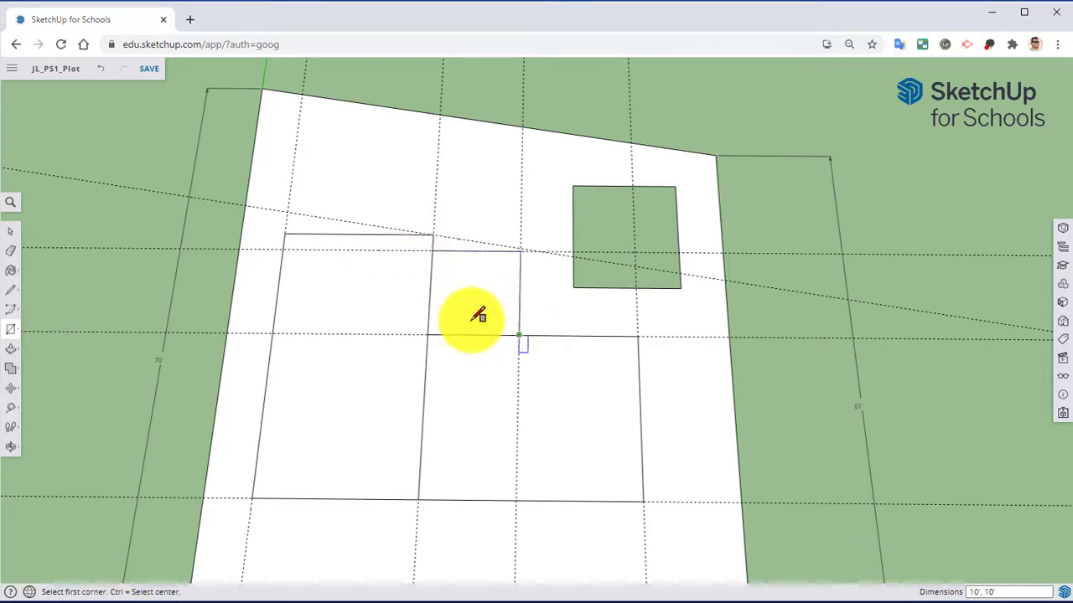
# - Erase the guides and the edge dividing the foundation rectangles, then view the plot from above
pyautogui.click(10, 253)
pyautogui.moveTo(355, 204)
pyautogui.mouseDown()
pyautogui.moveTo(457, 207)
pyautogui.moveTo(489, 218)
pyautogui.moveTo(531, 237)
pyautogui.moveTo(612, 314)
pyautogui.moveTo(665, 337)
pyautogui.moveTo(685, 518)
pyautogui.moveTo(683, 499)
pyautogui.moveTo(630, 462)
pyautogui.mouseUp()
pyautogui.moveTo(629, 462); pyautogui.dragTo(362, 388, button='middle')
pyautogui.moveTo(362, 388); pyautogui.dragTo(407, 378)
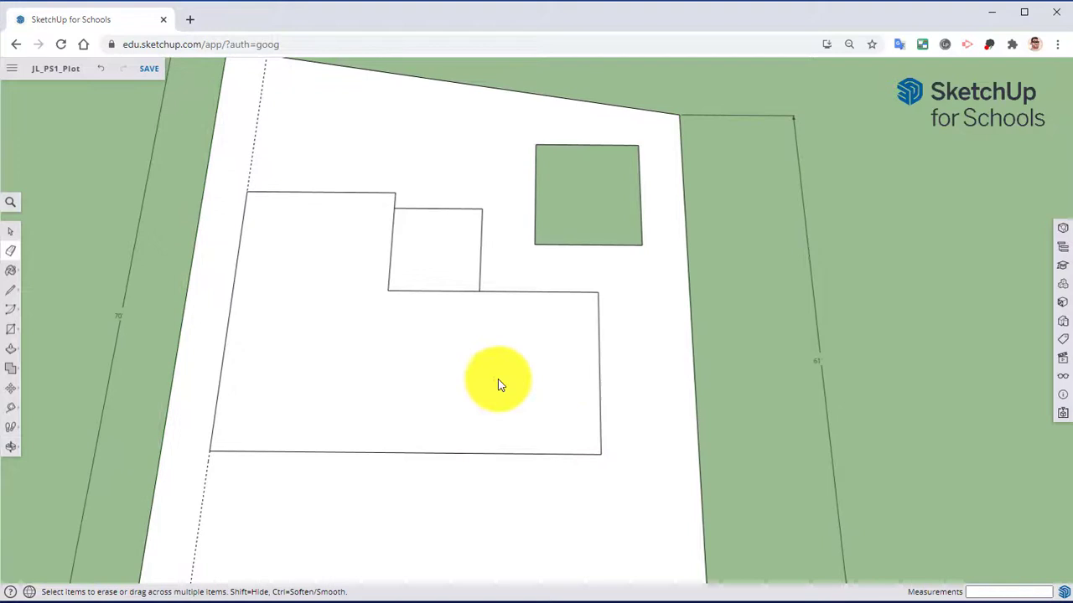
pyautogui.scroll(-3, 498, 385)
pyautogui.moveTo(491, 376); pyautogui.dragTo(510, 395, button='middle')
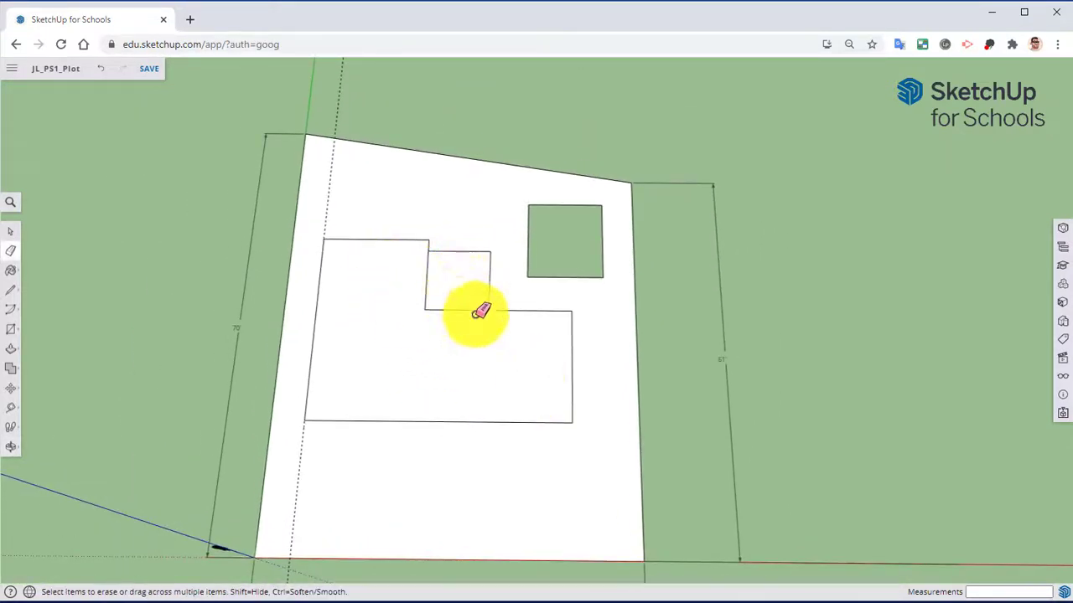
pyautogui.moveTo(491, 402)
pyautogui.mouseDown(button='middle')
pyautogui.moveTo(489, 318)
pyautogui.moveTo(528, 369)
pyautogui.mouseUp(button='middle')
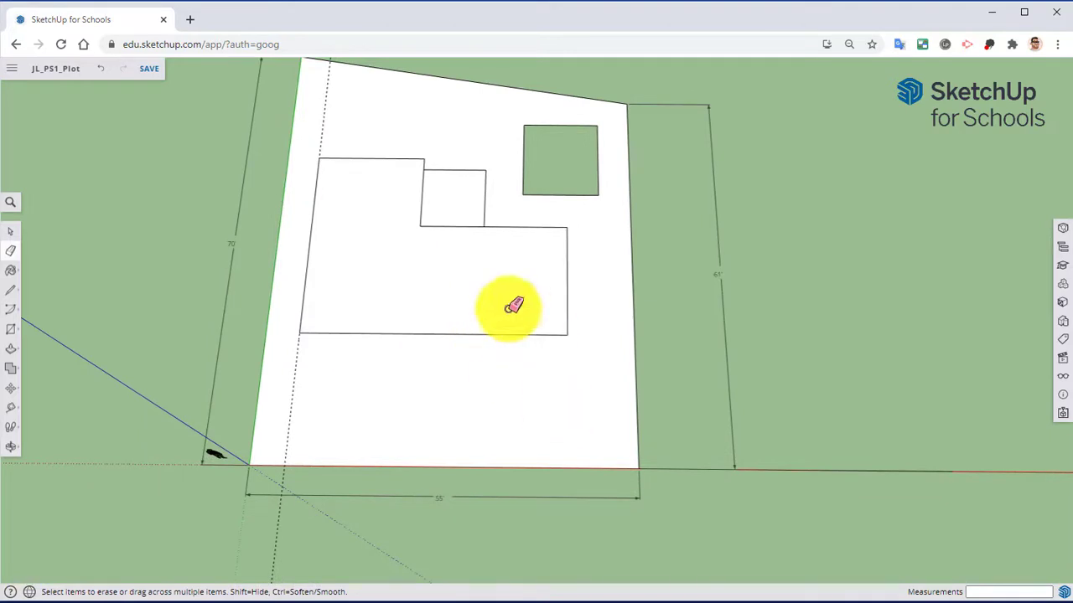
# - Add guides along the house's right edge and 9' to its left
pyautogui.click(7, 414)
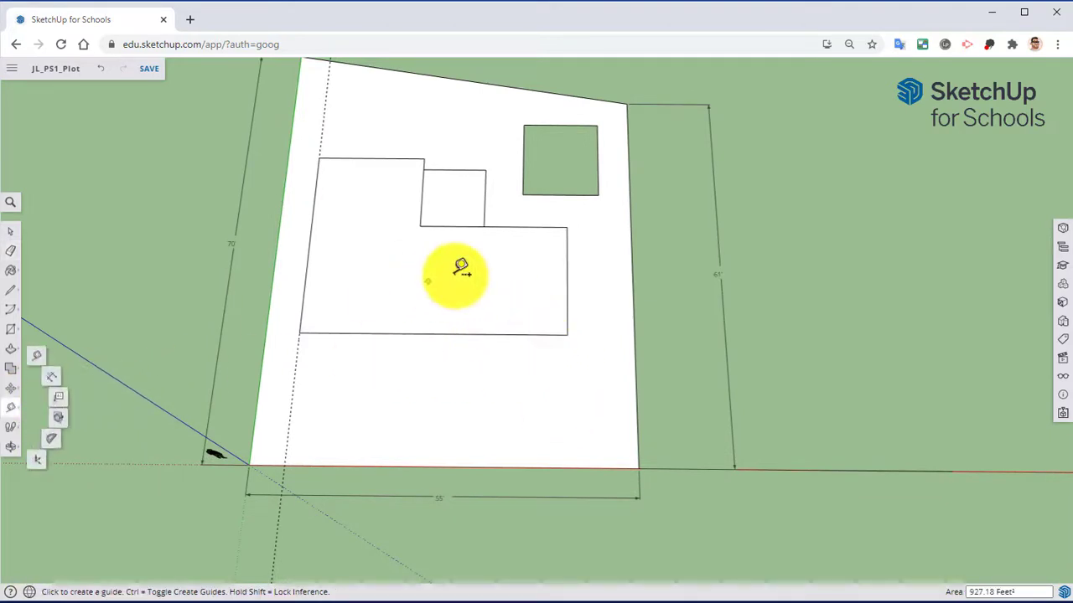
pyautogui.click(569, 279)
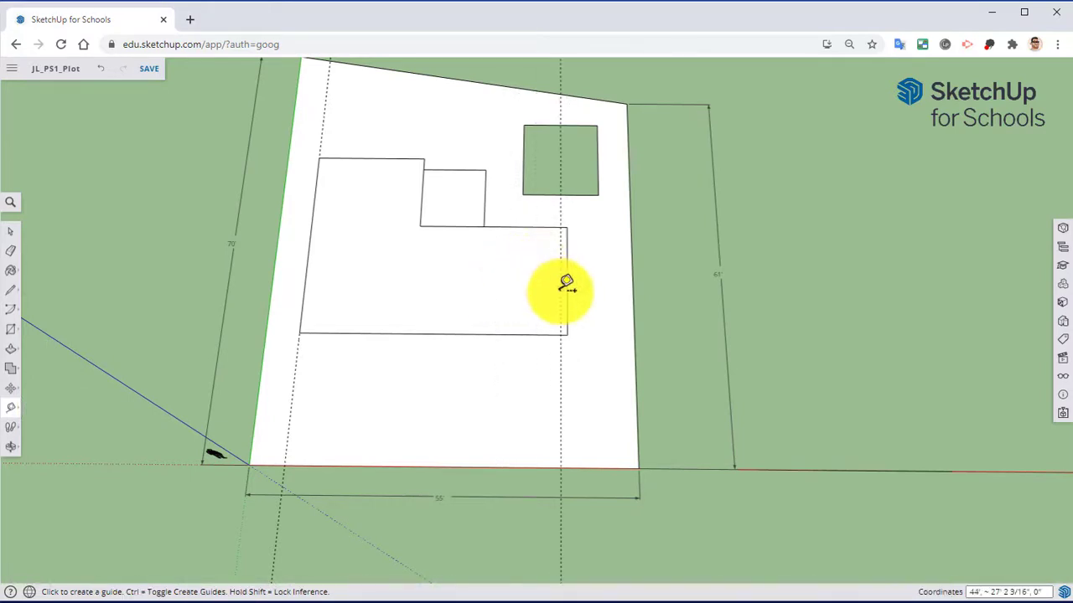
pyautogui.click(560, 290)
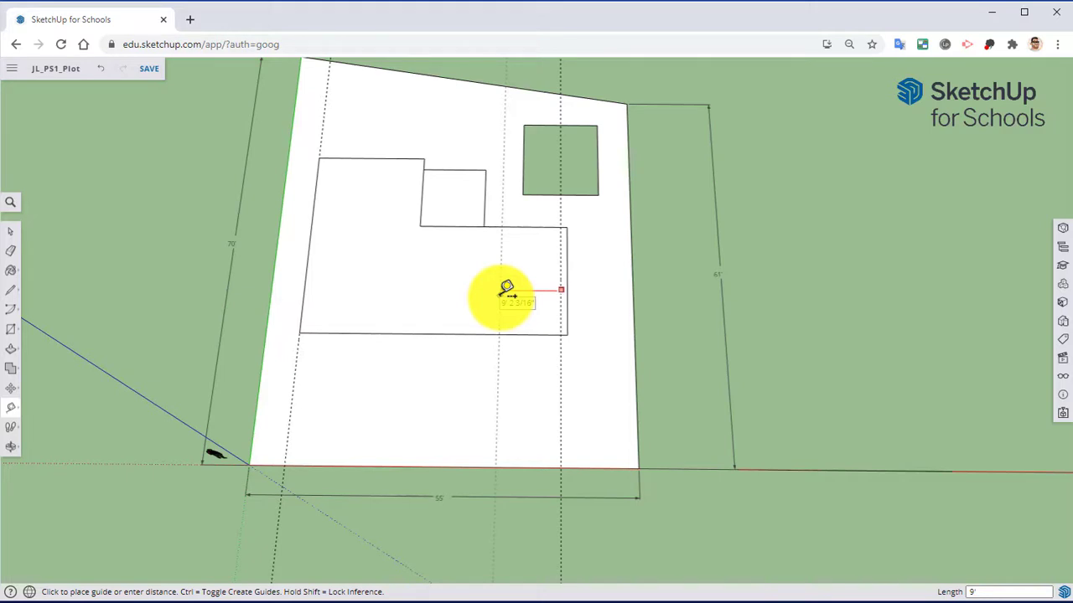
pyautogui.click(506, 289)
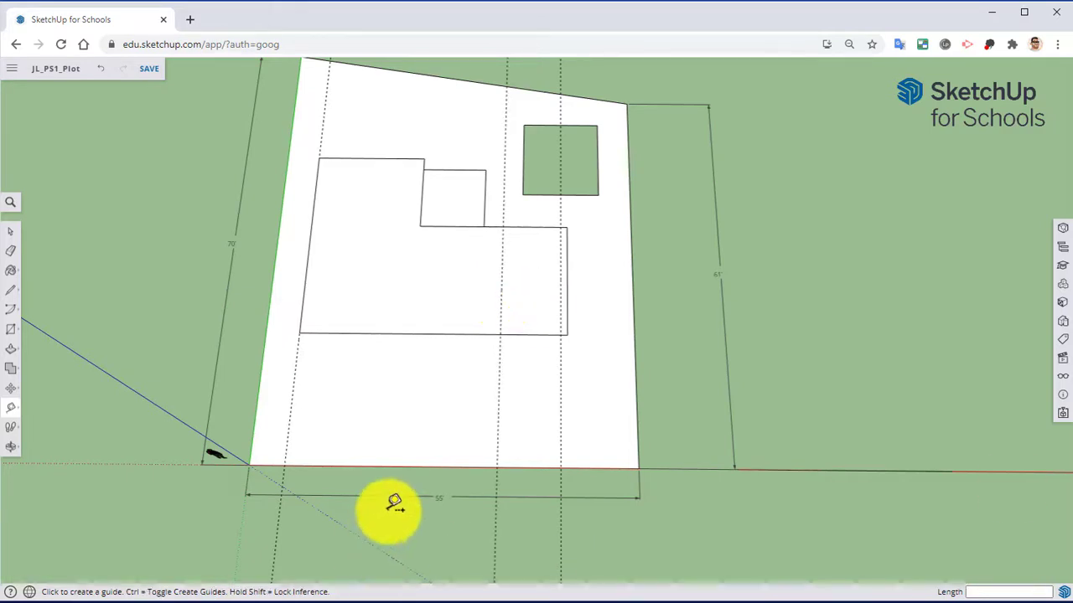
# - Draw the driveway rectangle from the house edge to the plot's front edge, then erase its guides
pyautogui.click(15, 331)
pyautogui.click(501, 335)
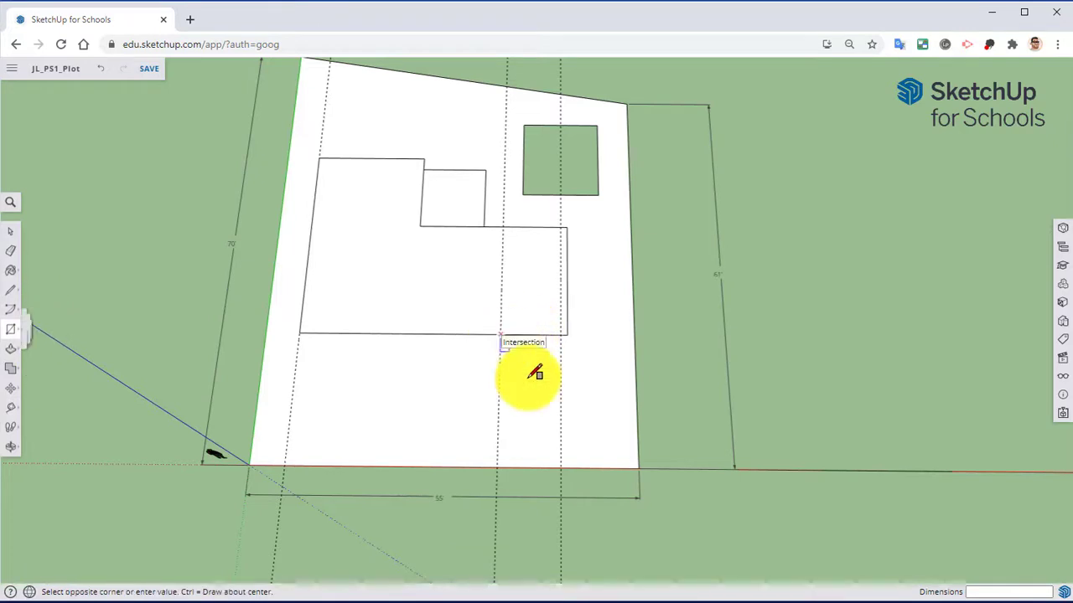
pyautogui.click(560, 466)
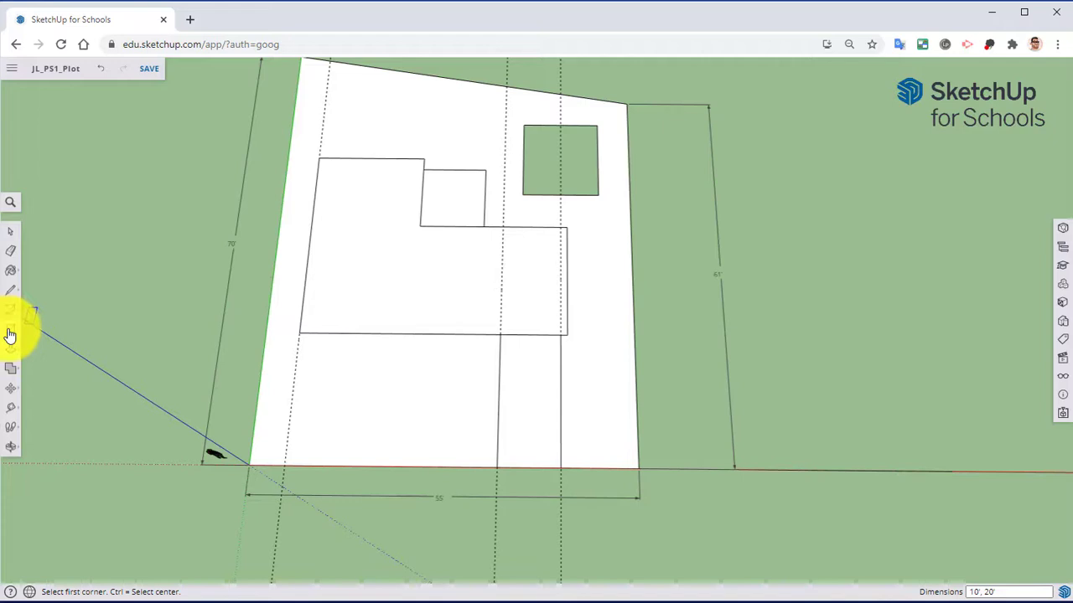
pyautogui.click(10, 251)
pyautogui.moveTo(511, 248)
pyautogui.mouseDown()
pyautogui.moveTo(531, 203)
pyautogui.moveTo(558, 204)
pyautogui.moveTo(491, 346)
pyautogui.mouseUp()
pyautogui.keyDown('shift'); pyautogui.moveTo(467, 342); pyautogui.dragTo(509, 330, button='middle'); pyautogui.keyUp('shift')
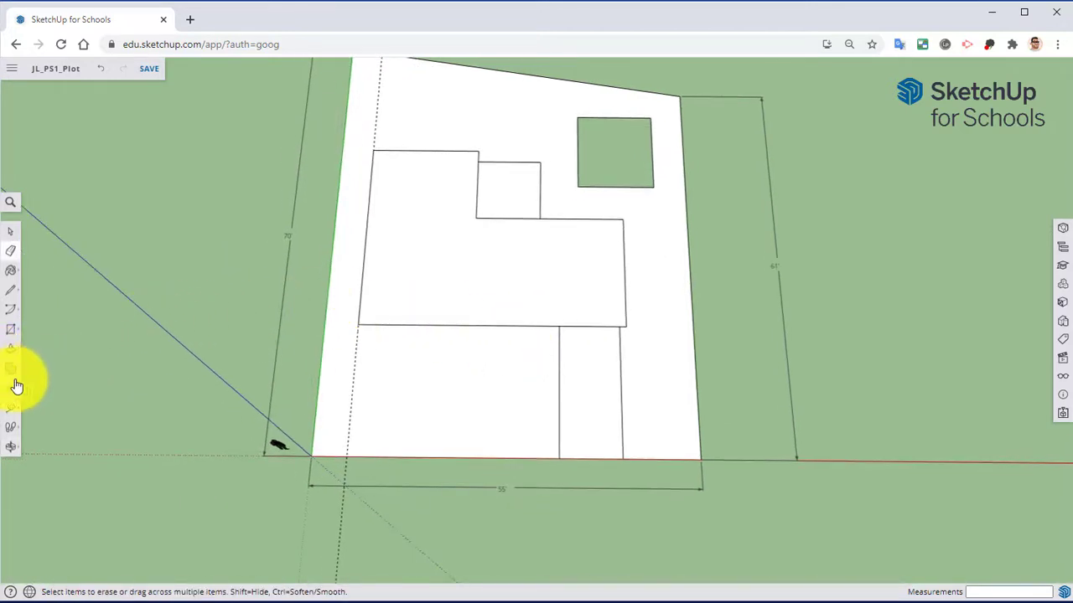
# - Add guides 3' right of the annex's left wall and 2' inside the house's front edge
pyautogui.click(10, 411)
pyautogui.scroll(3, 537, 192)
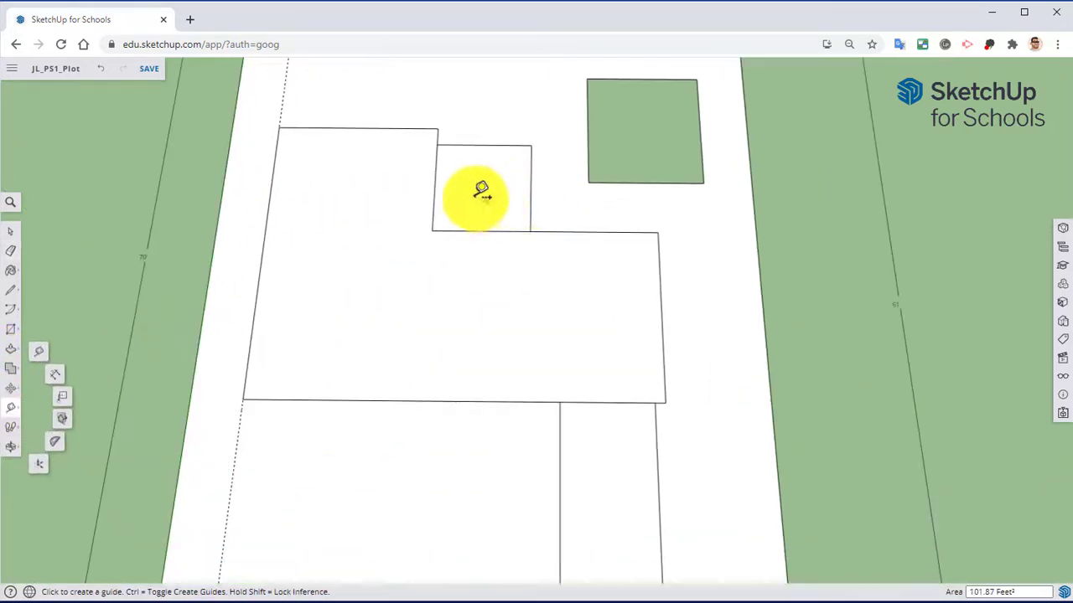
pyautogui.click(443, 193)
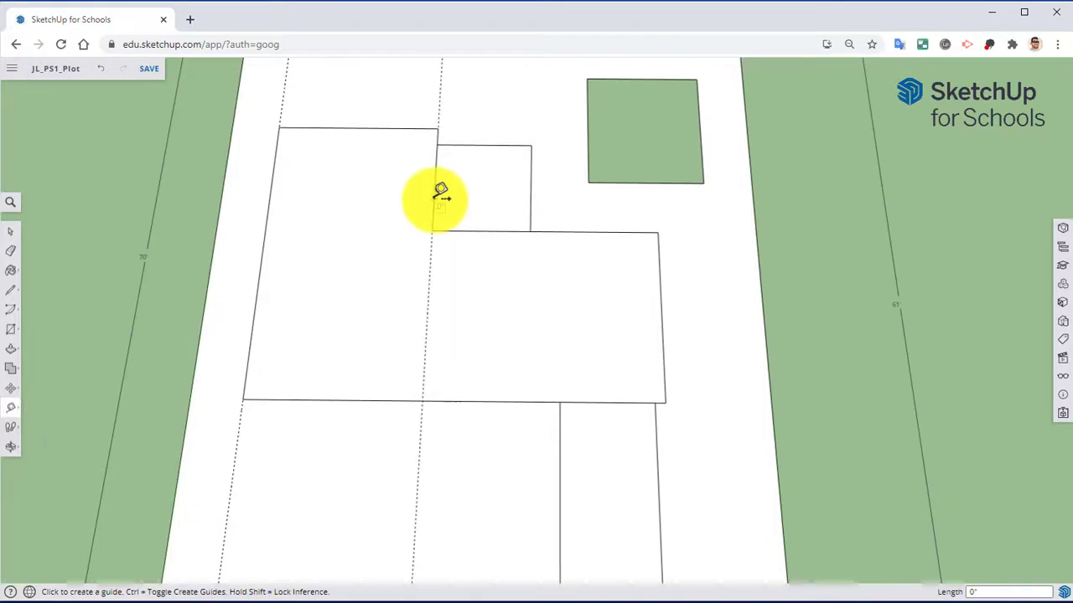
pyautogui.click(426, 337)
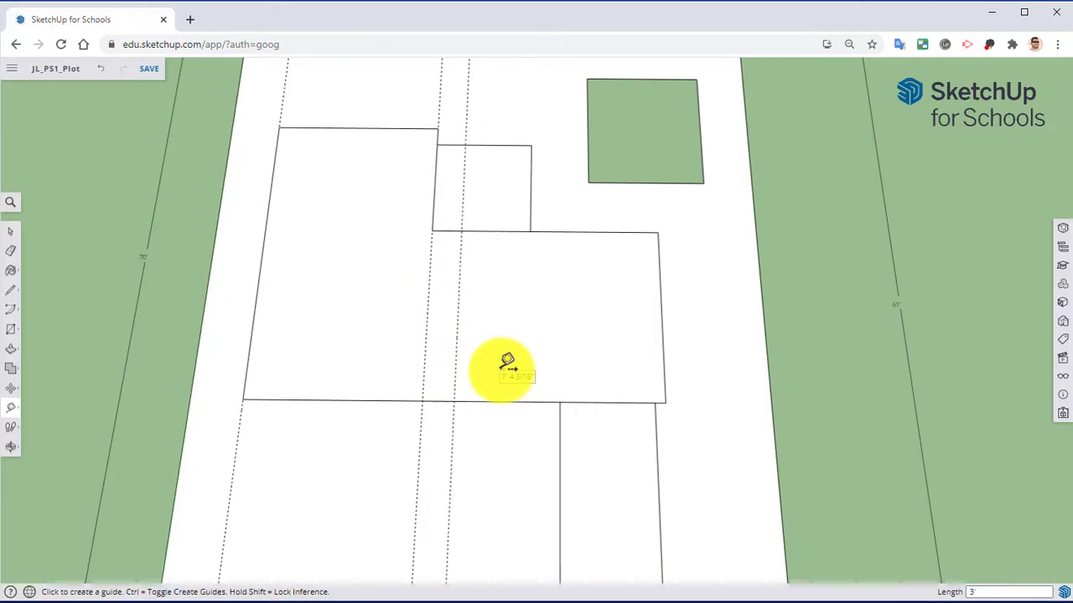
pyautogui.moveTo(507, 362); pyautogui.dragTo(558, 302, button='middle')
pyautogui.scroll(3, 555, 352)
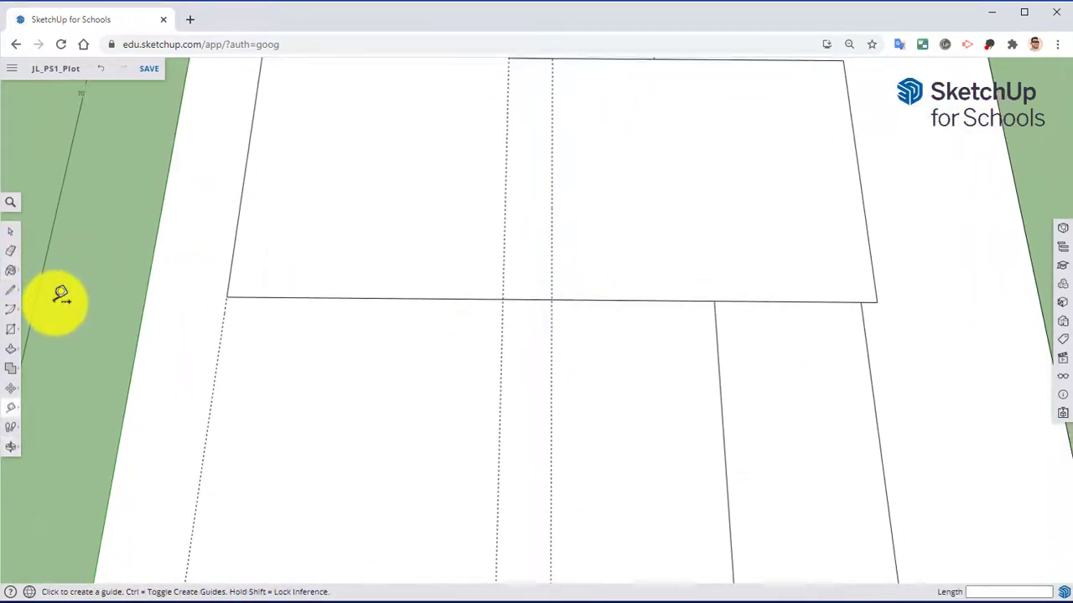
pyautogui.click(413, 297)
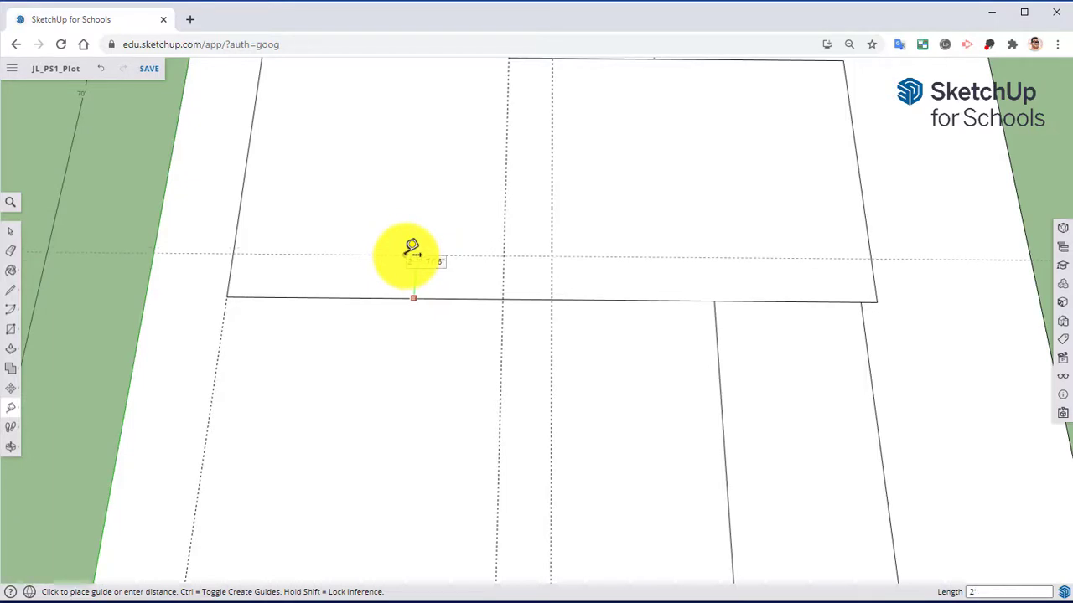
pyautogui.click(411, 252)
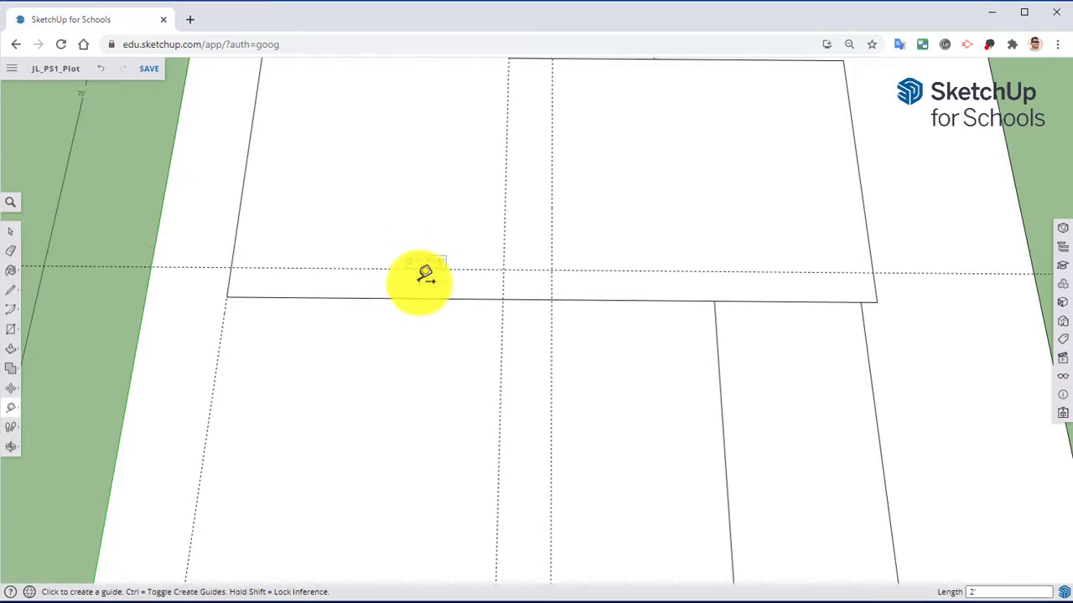
# - Draw the entry notch rectangle and erase the front edge across it
pyautogui.click(10, 331)
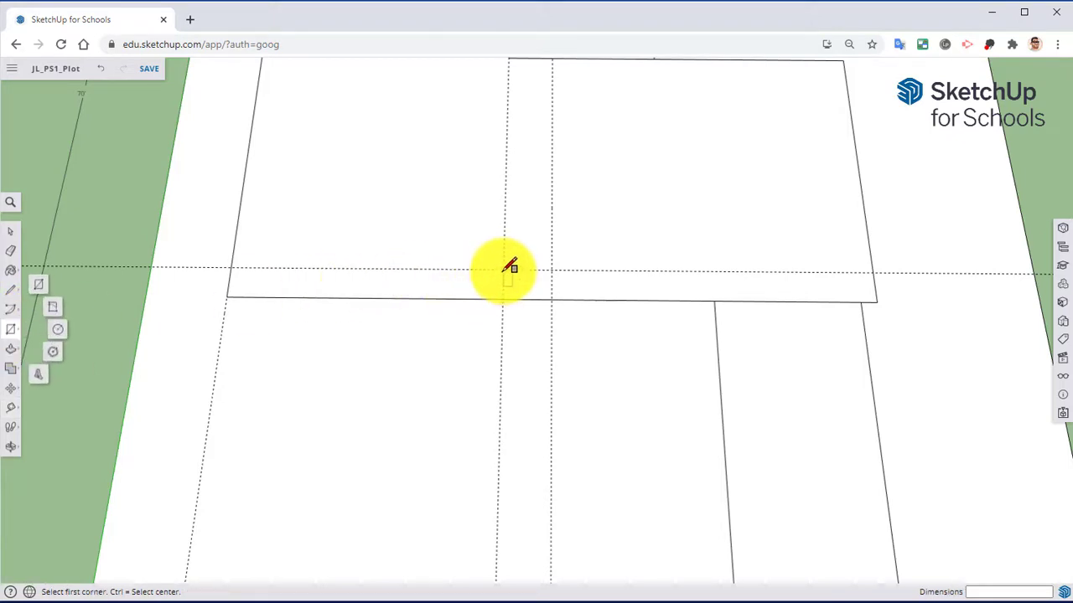
pyautogui.click(504, 271)
pyautogui.click(551, 299)
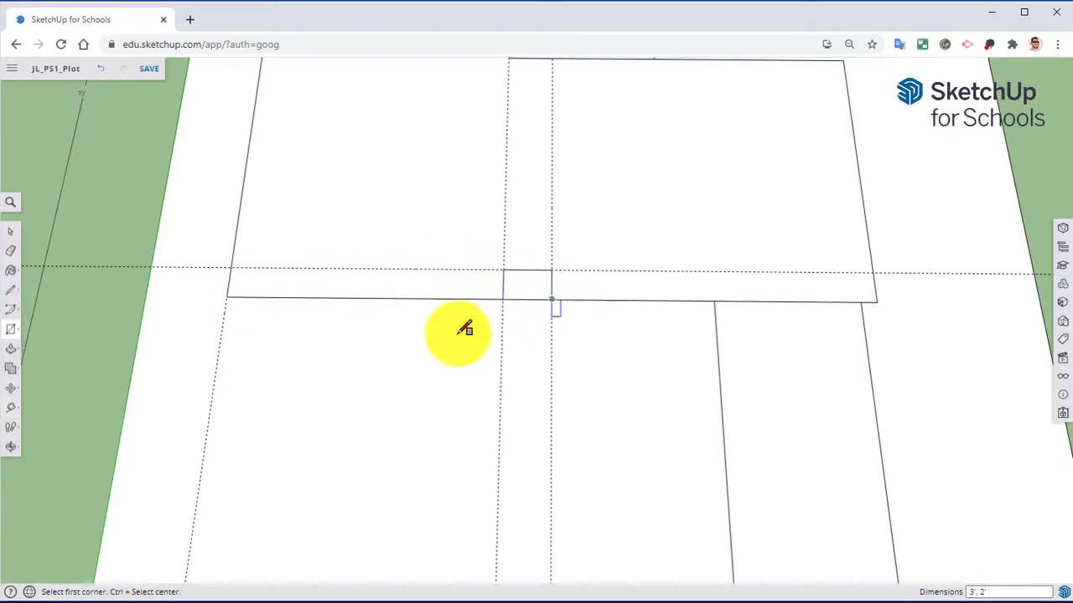
pyautogui.click(11, 251)
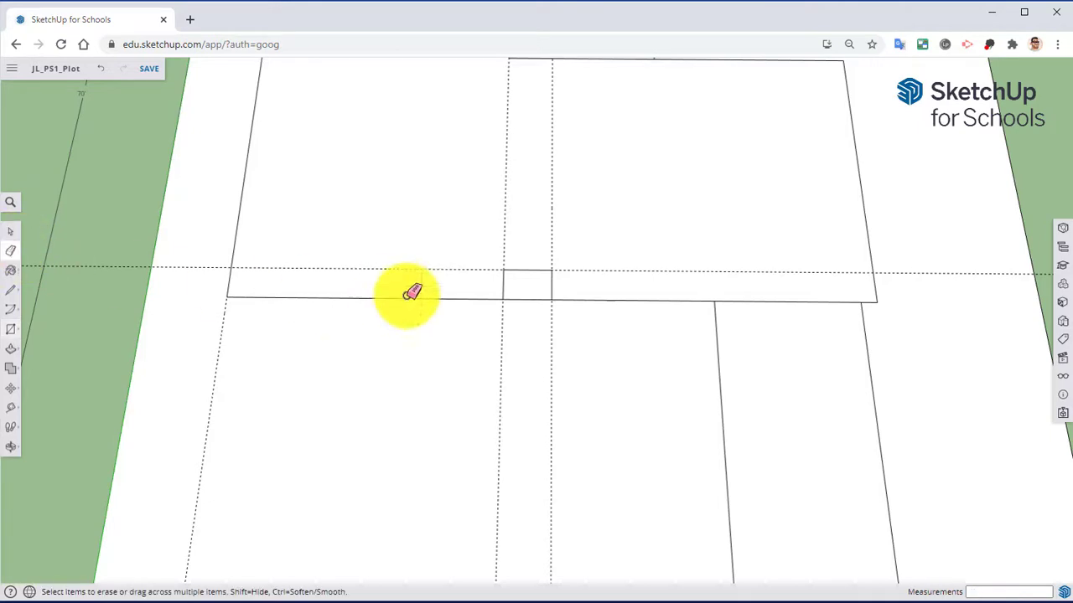
pyautogui.click(531, 304)
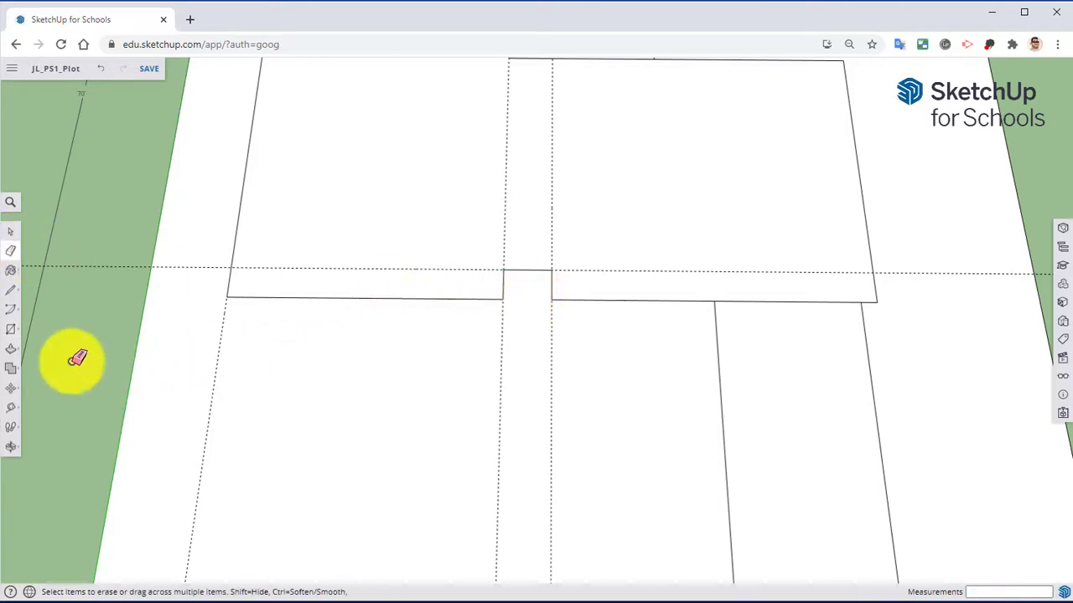
# - Add a 1' guide beside the notch and a guide 3' in front of the house
pyautogui.click(15, 410)
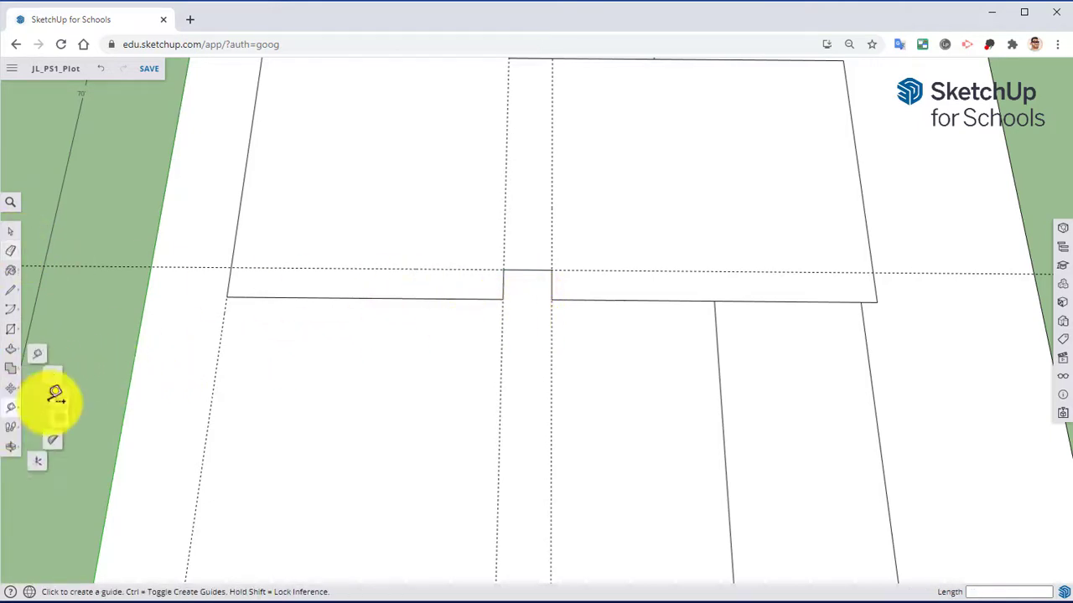
pyautogui.click(501, 368)
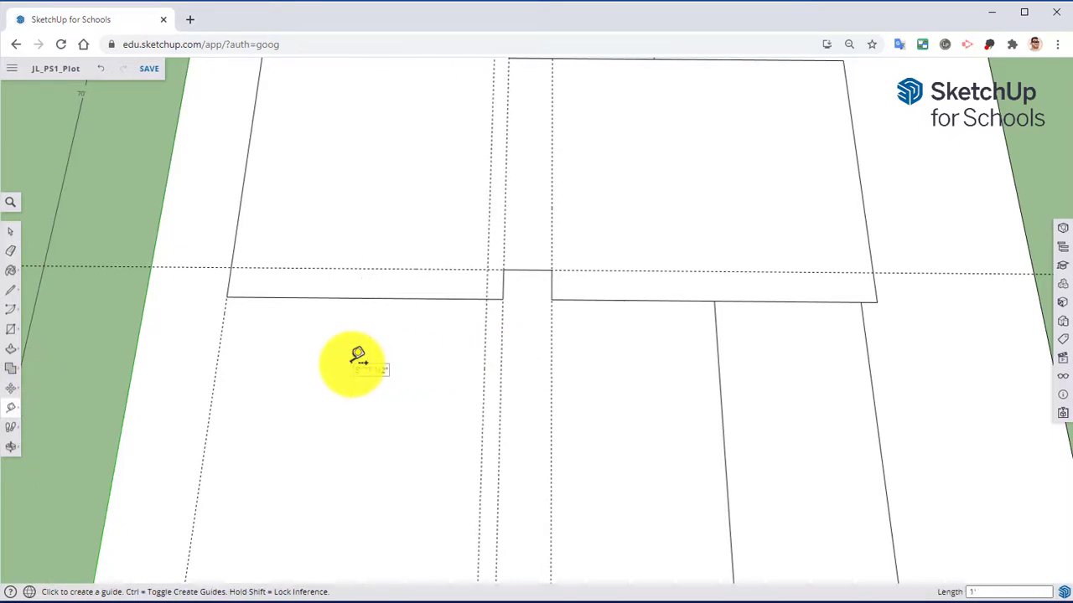
pyautogui.click(554, 355)
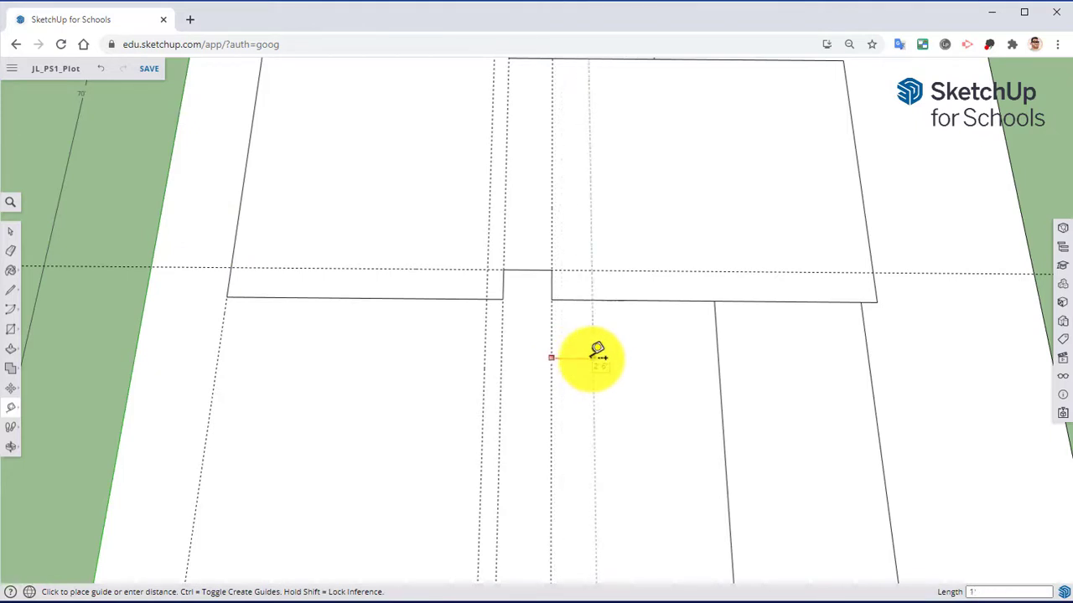
pyautogui.click(614, 299)
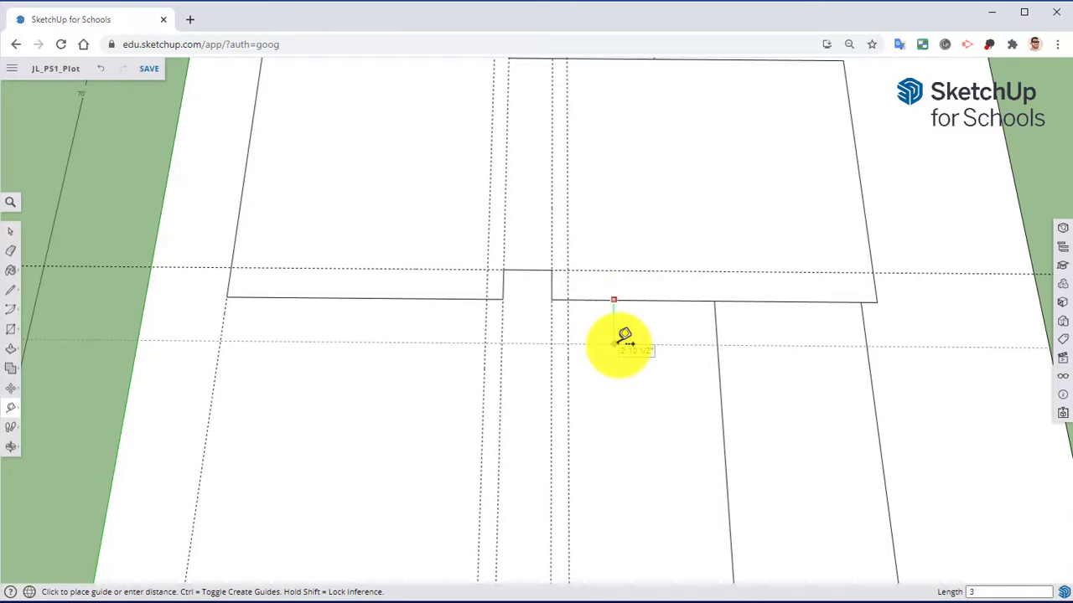
pyautogui.write('3')
pyautogui.press('Return')
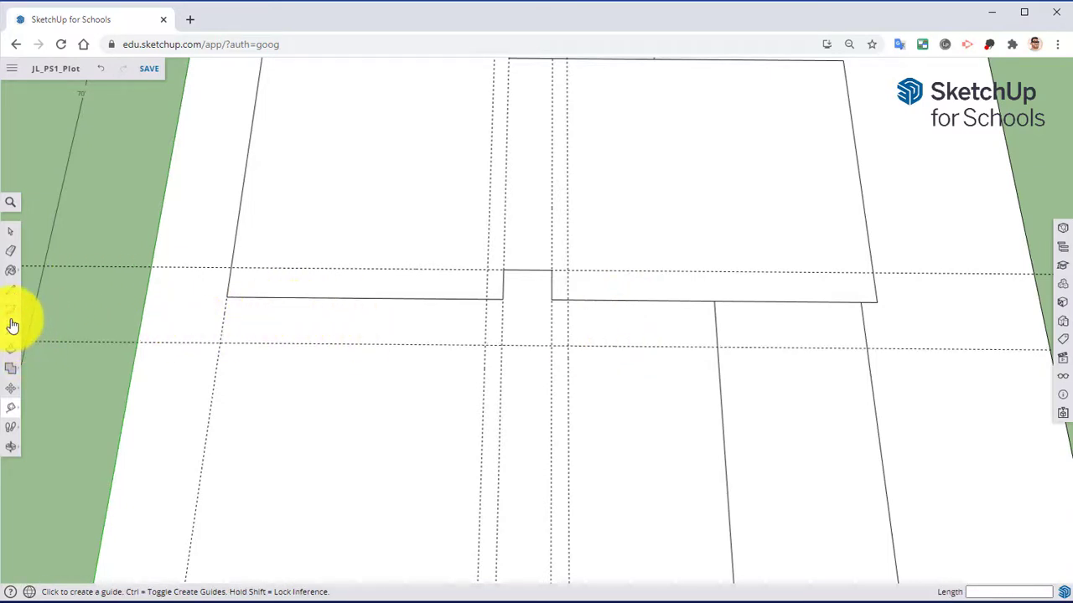
# - Start the porch rectangle at the guide corner beside the notch
pyautogui.click(13, 325)
pyautogui.click(483, 299)
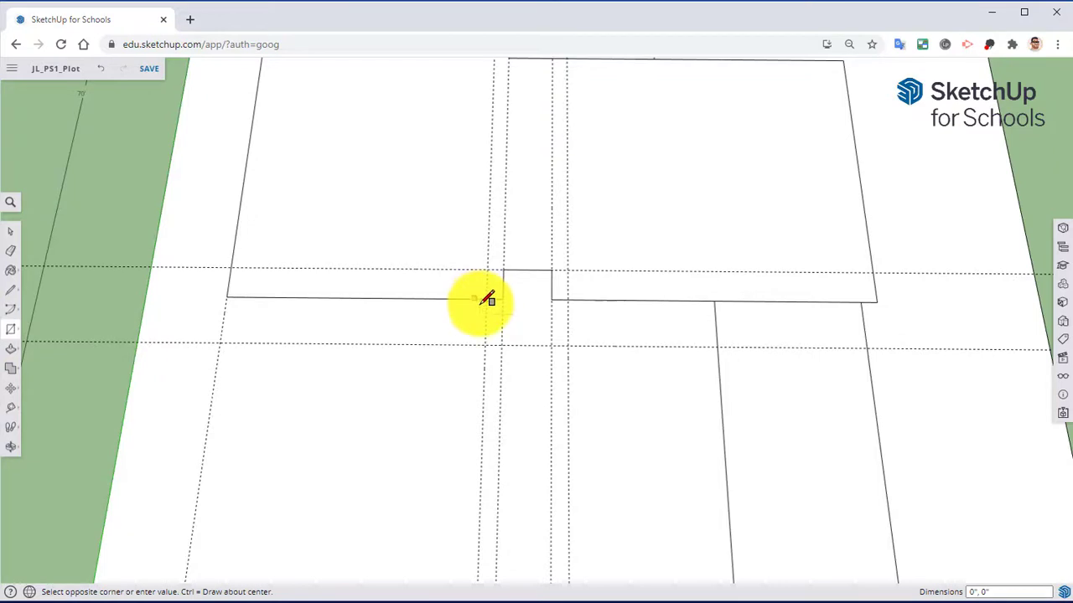
pyautogui.click(484, 305)
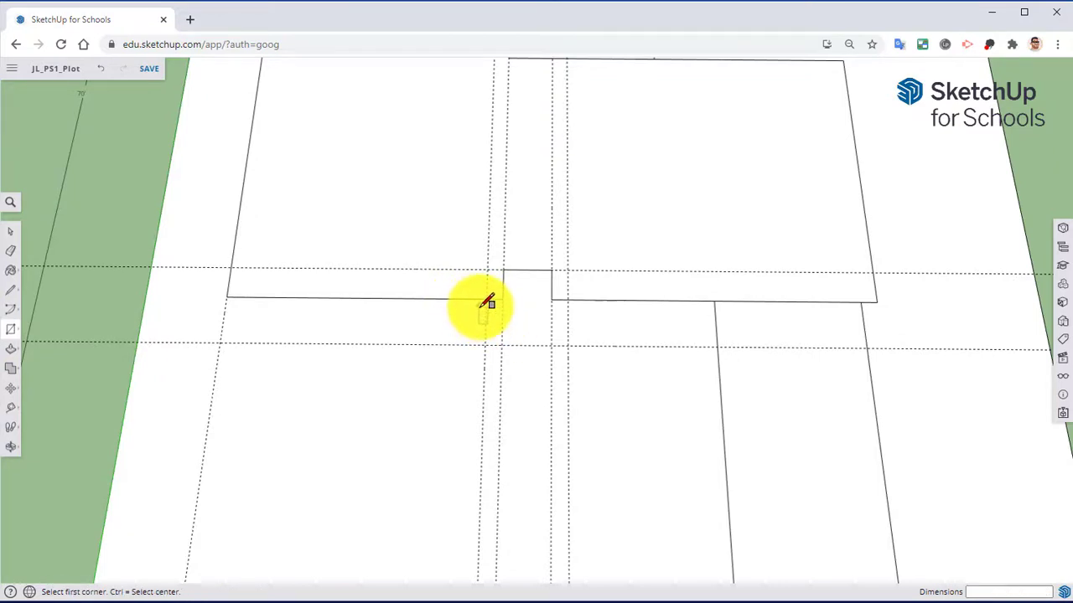
pyautogui.click(347, 390)
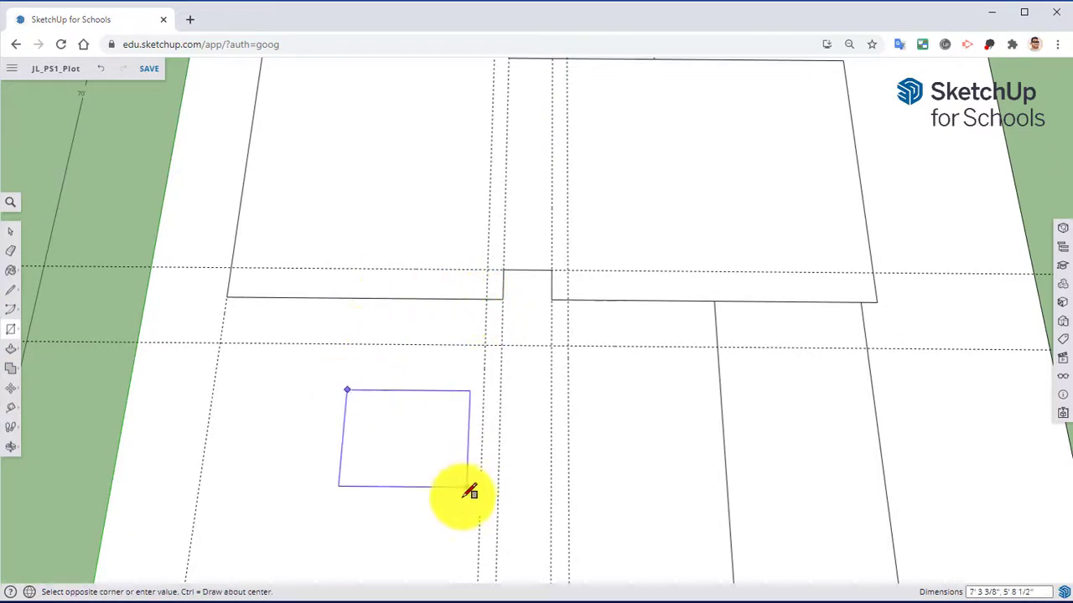
pyautogui.press('Escape')
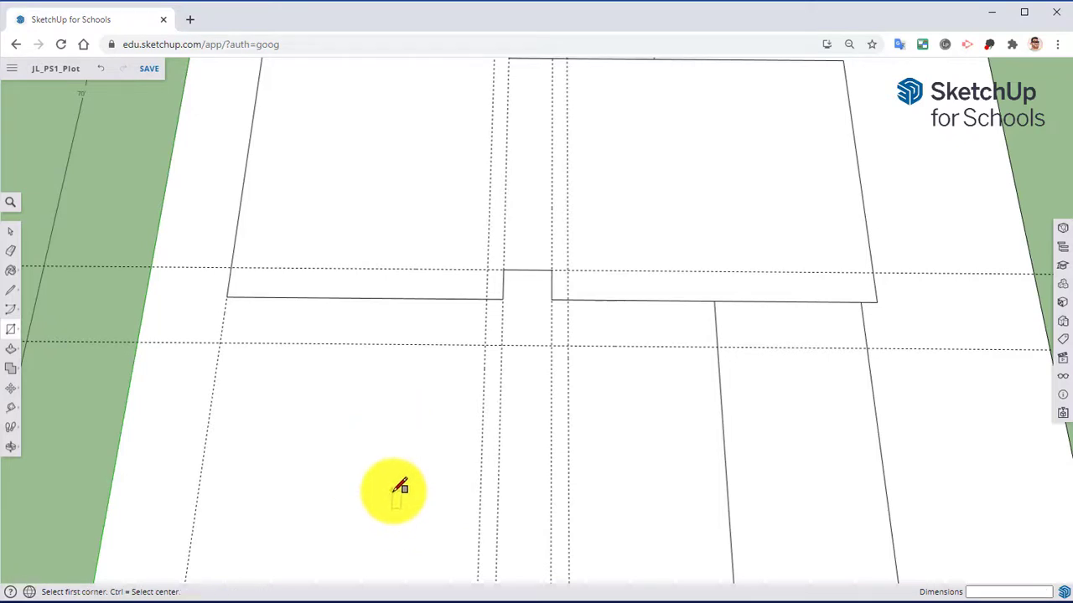
pyautogui.click(485, 299)
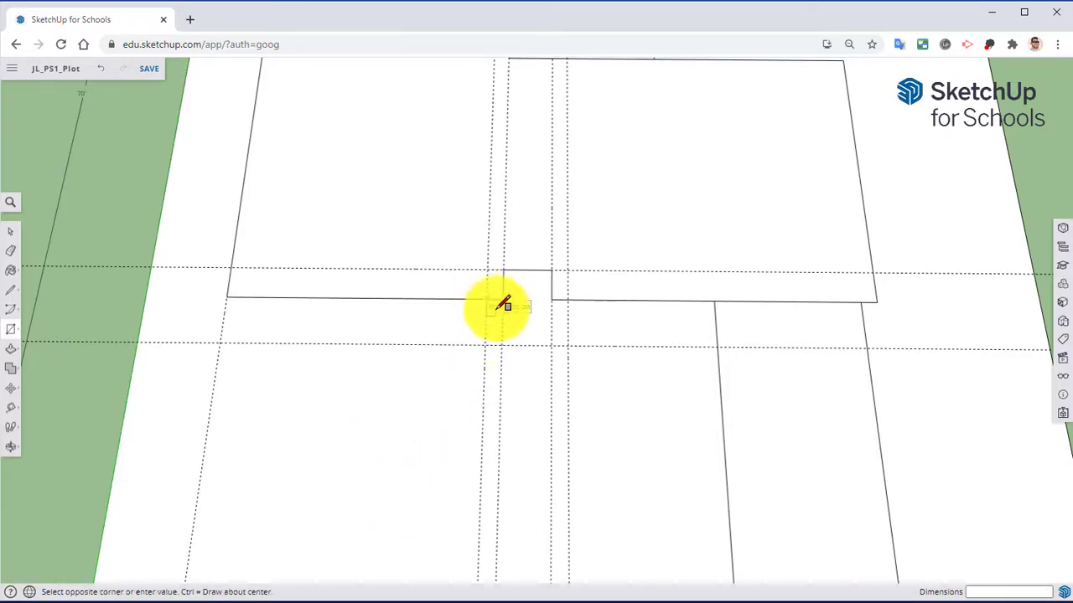
# - Finish the porch rectangle and erase the leftover vertical and upper guides
pyautogui.click(575, 344)
pyautogui.moveTo(481, 472); pyautogui.dragTo(527, 352, button='middle')
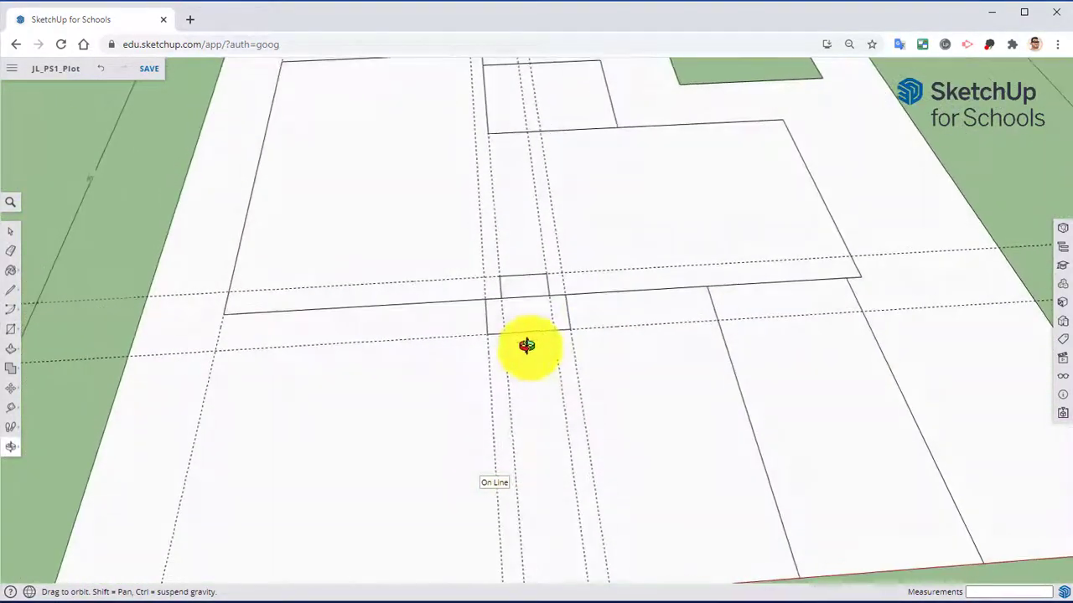
pyautogui.click(11, 251)
pyautogui.moveTo(500, 395)
pyautogui.mouseDown()
pyautogui.moveTo(528, 427)
pyautogui.moveTo(606, 405)
pyautogui.moveTo(479, 425)
pyautogui.moveTo(578, 412)
pyautogui.mouseUp()
pyautogui.moveTo(577, 412); pyautogui.dragTo(524, 325, button='middle')
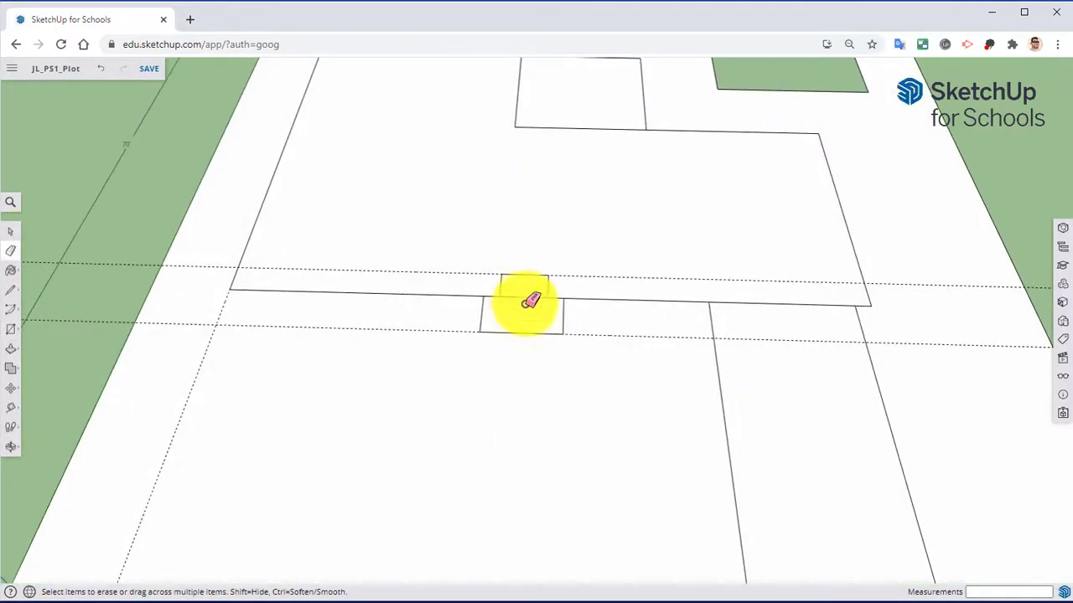
pyautogui.moveTo(575, 363); pyautogui.dragTo(586, 292, button='middle')
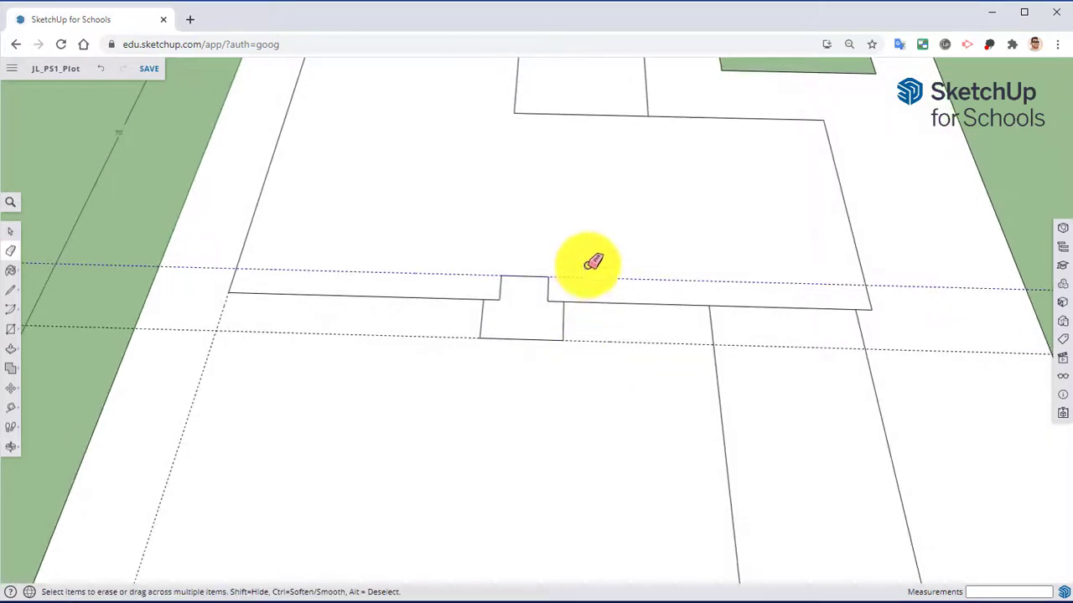
pyautogui.click(587, 279)
pyautogui.moveTo(546, 420); pyautogui.dragTo(553, 453, button='middle')
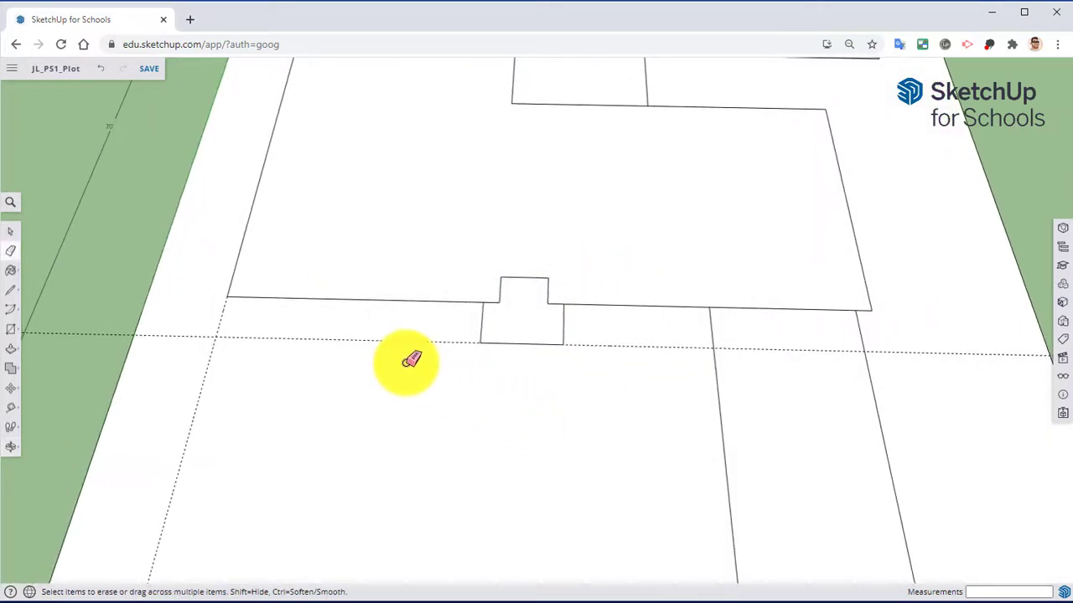
# - Add a guide 3' further out in front of the house and guides along the porch's sides
pyautogui.click(12, 409)
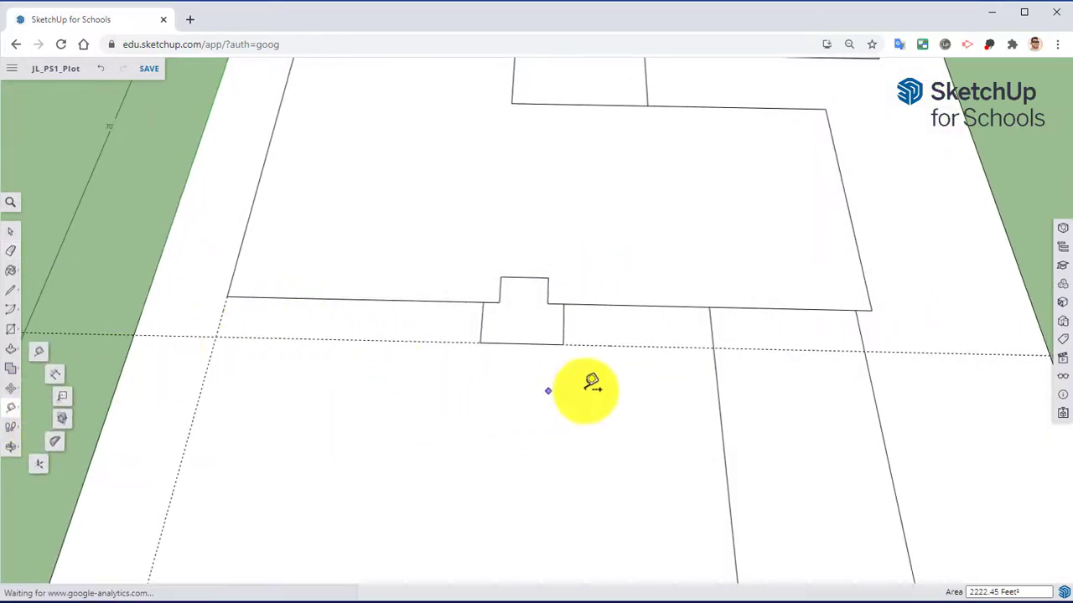
pyautogui.click(619, 345)
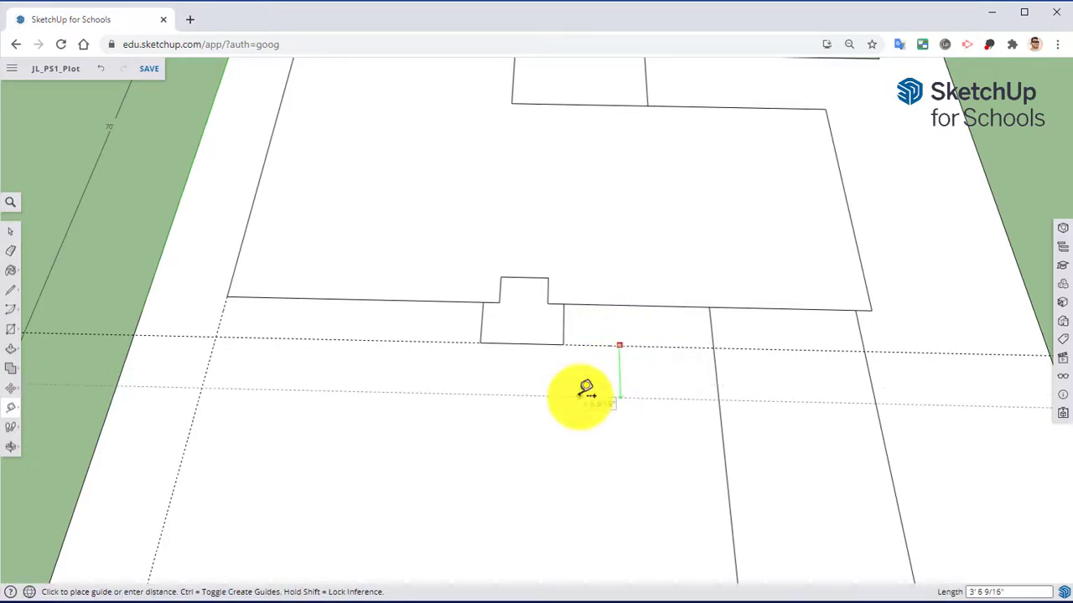
pyautogui.click(592, 377)
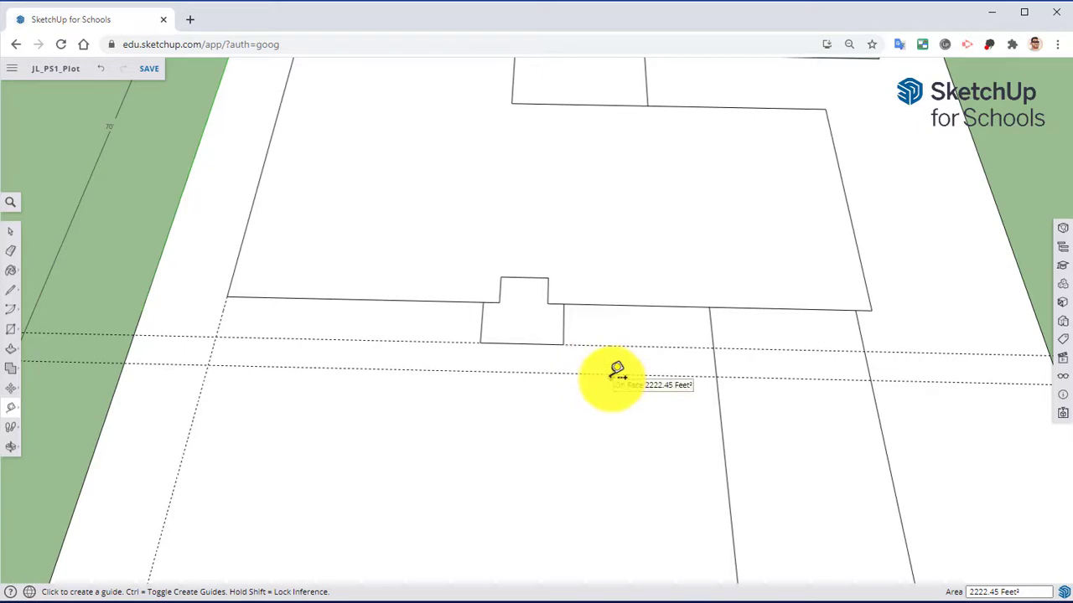
pyautogui.click(605, 375)
pyautogui.click(626, 437)
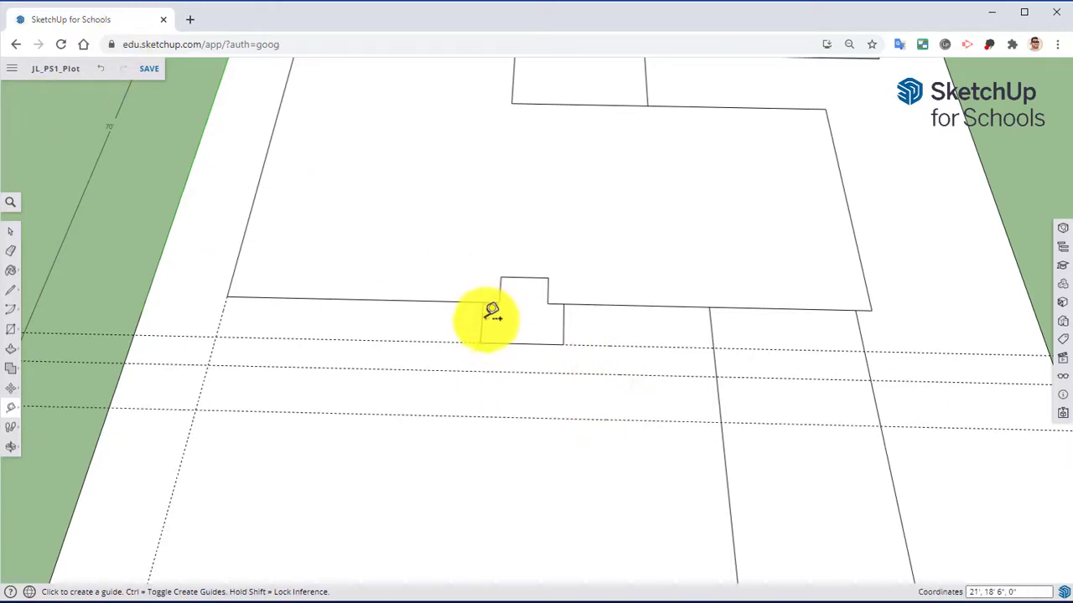
pyautogui.doubleClick(502, 291)
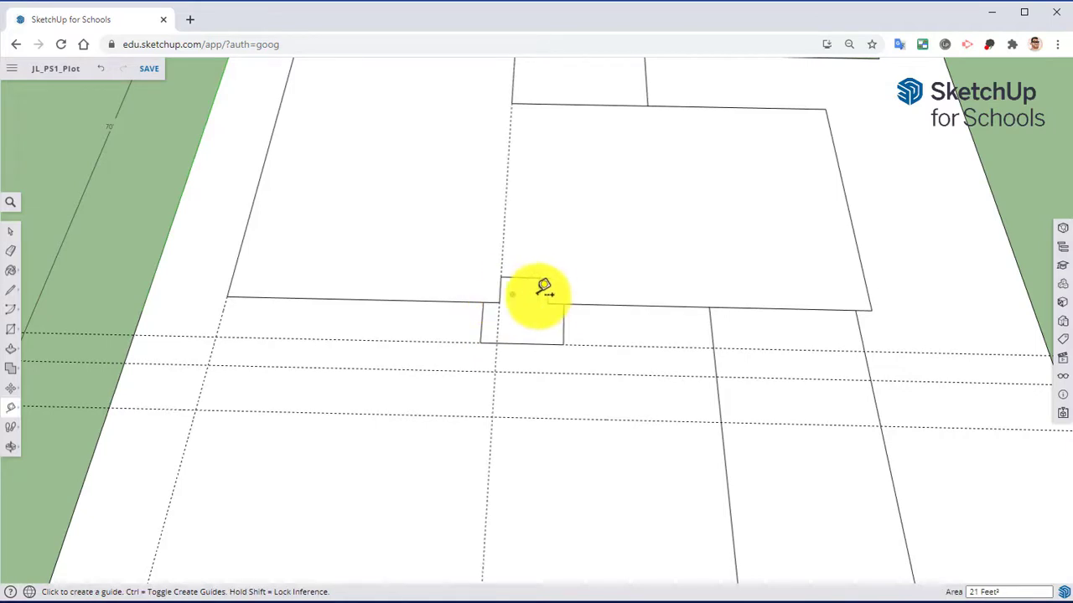
pyautogui.click(551, 284)
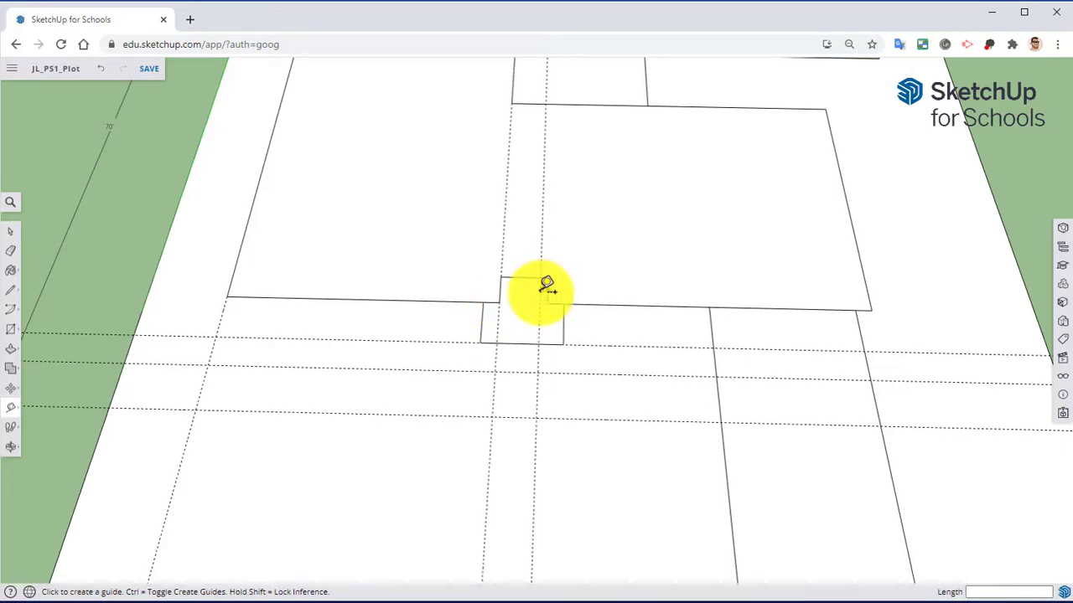
pyautogui.click(556, 286)
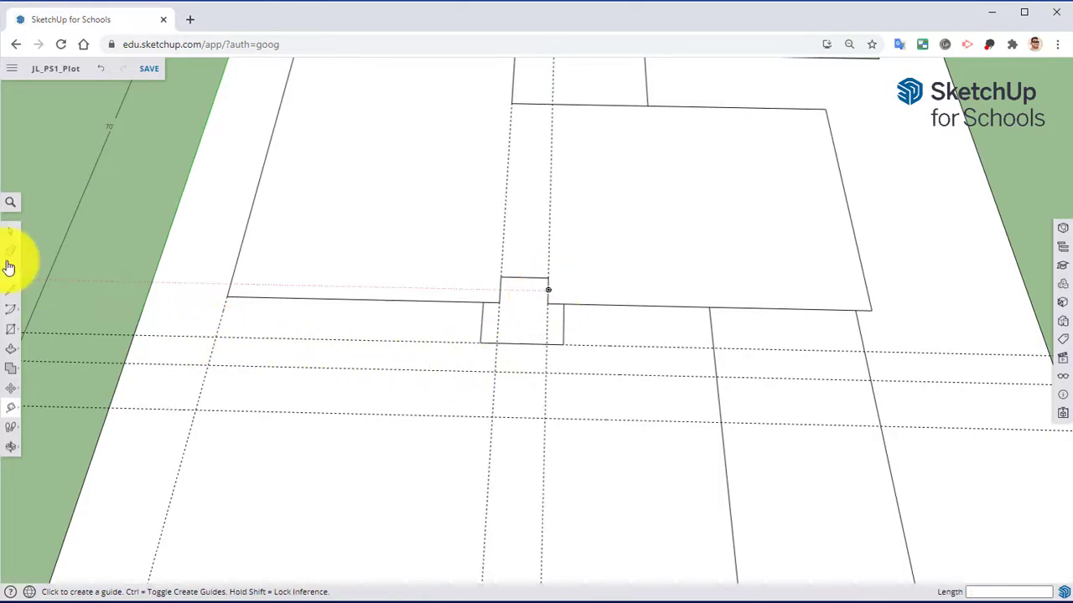
# - Draw the walkway rectangle below the porch and begin the side path beside it
pyautogui.click(16, 328)
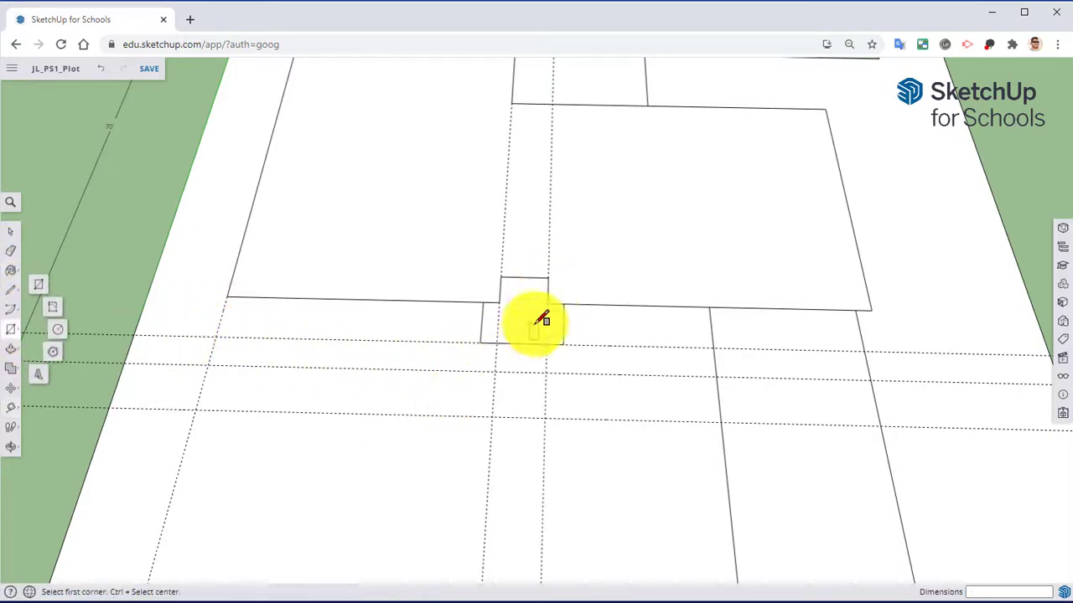
pyautogui.click(501, 342)
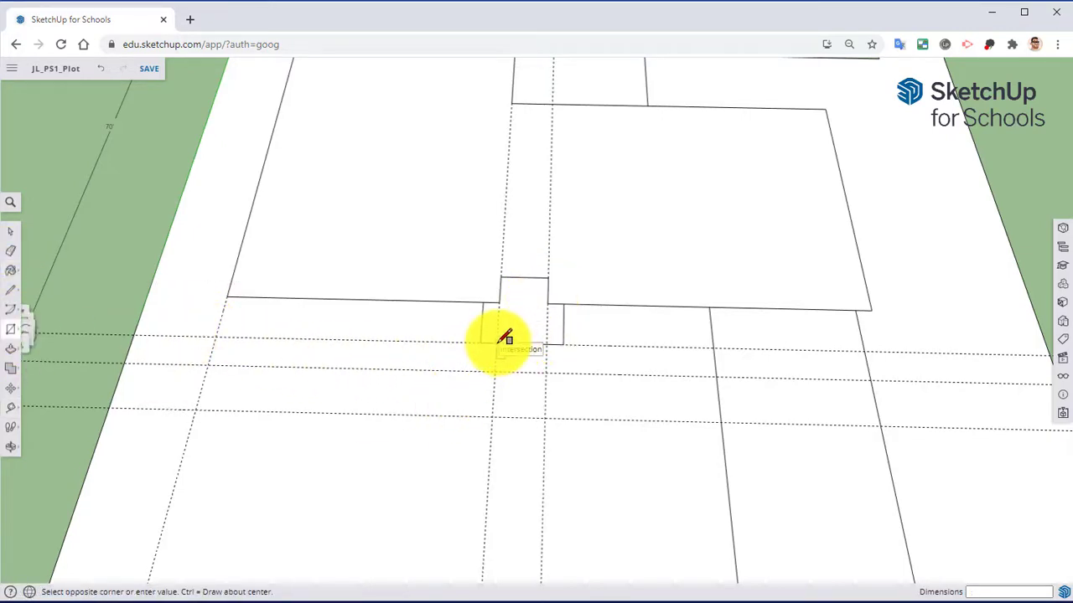
pyautogui.click(544, 417)
pyautogui.click(546, 372)
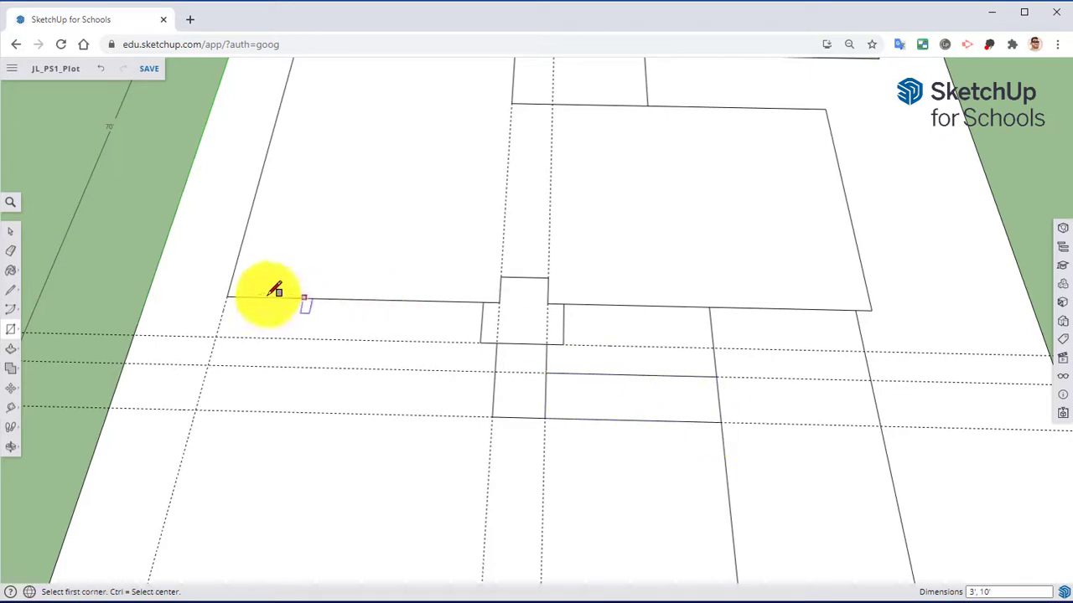
# - Erase the remaining guide lines and zoom out to the whole plot
pyautogui.click(14, 253)
pyautogui.moveTo(204, 324)
pyautogui.mouseDown()
pyautogui.moveTo(230, 352)
pyautogui.moveTo(200, 437)
pyautogui.moveTo(226, 343)
pyautogui.moveTo(198, 377)
pyautogui.mouseUp()
pyautogui.moveTo(442, 428)
pyautogui.mouseDown()
pyautogui.moveTo(550, 379)
pyautogui.moveTo(561, 355)
pyautogui.moveTo(535, 325)
pyautogui.moveTo(550, 323)
pyautogui.moveTo(495, 319)
pyautogui.moveTo(478, 417)
pyautogui.moveTo(456, 414)
pyautogui.moveTo(454, 431)
pyautogui.moveTo(491, 419)
pyautogui.mouseUp()
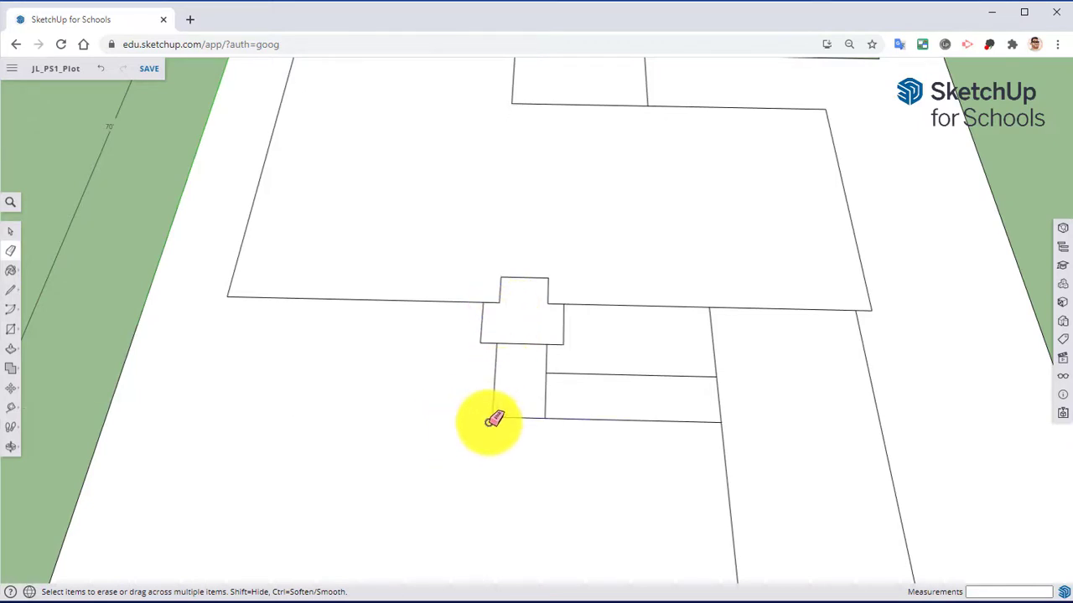
pyautogui.scroll(-3, 491, 419)
pyautogui.scroll(-2, 523, 404)
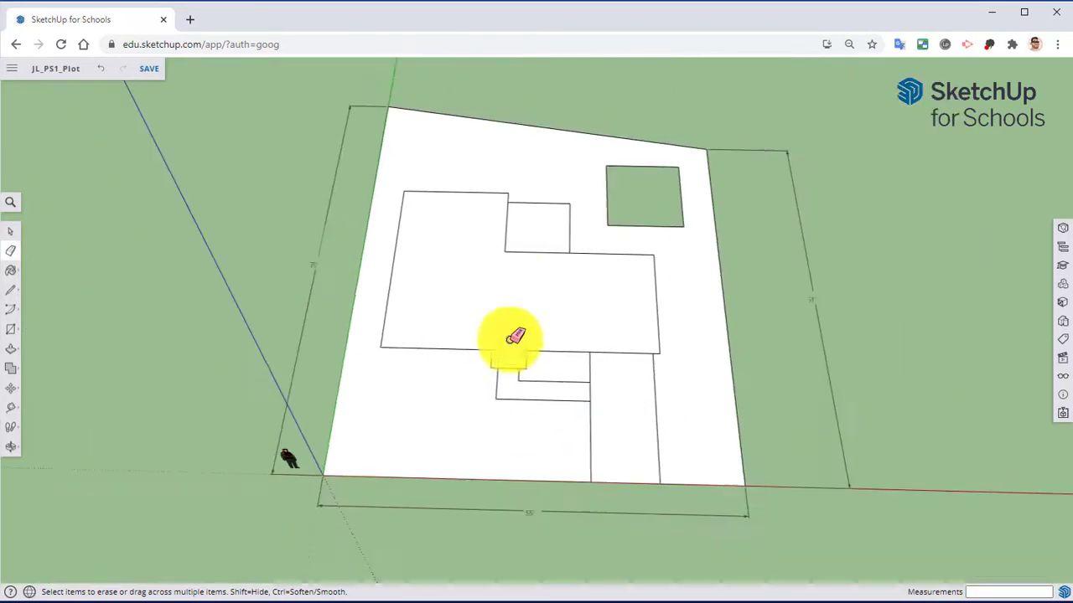
pyautogui.moveTo(503, 335)
pyautogui.mouseDown(button='middle')
pyautogui.moveTo(546, 311)
pyautogui.moveTo(421, 414)
pyautogui.moveTo(371, 275)
pyautogui.moveTo(431, 227)
pyautogui.mouseUp(button='middle')
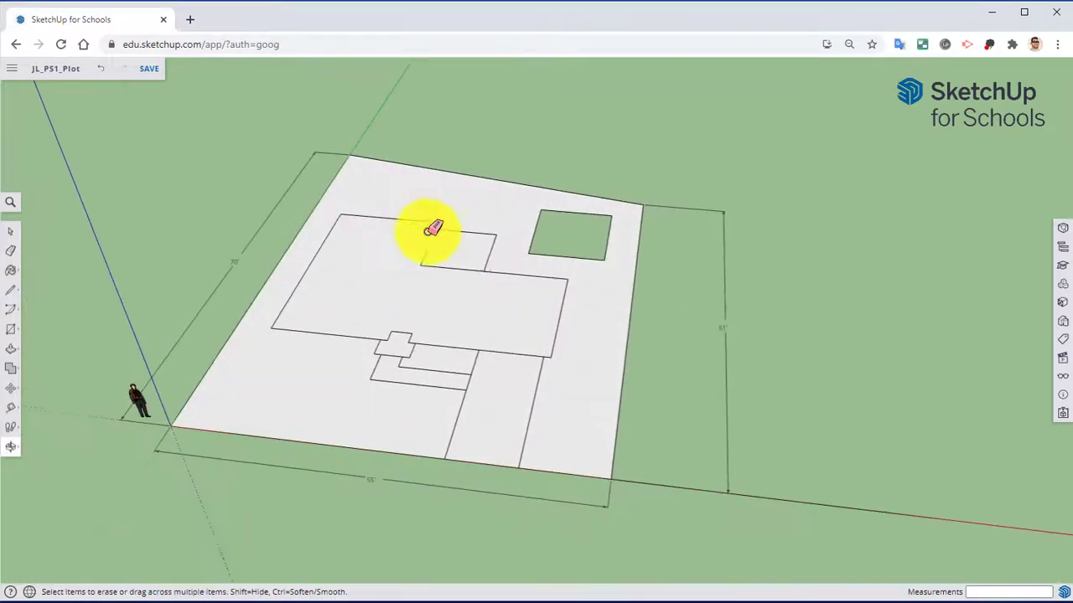
# - From below, Push/Pull the plot face 6' to give it thickness
pyautogui.click(11, 350)
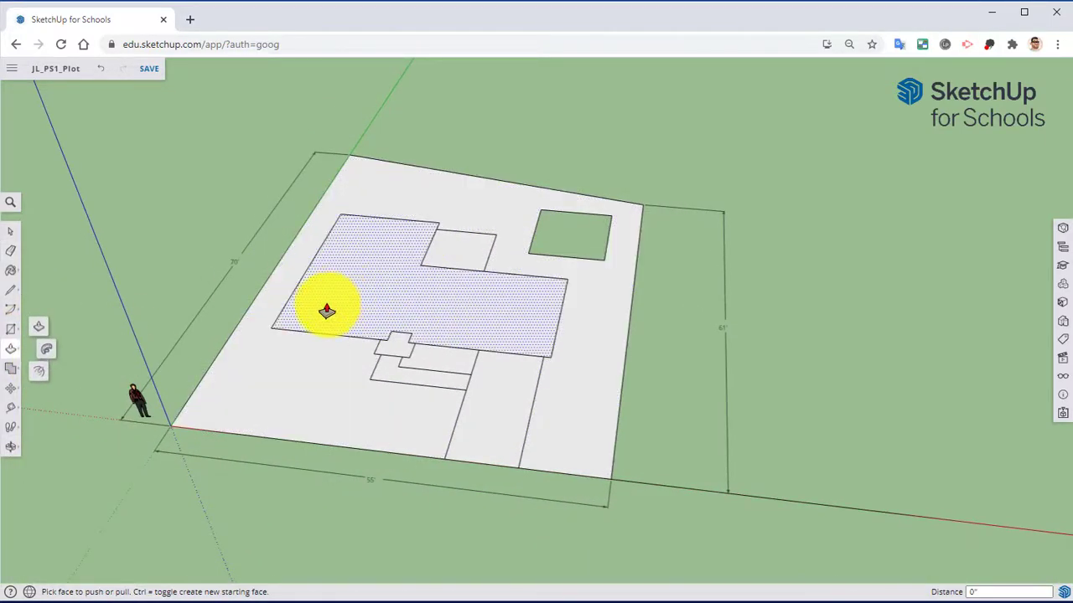
pyautogui.moveTo(307, 359); pyautogui.dragTo(370, 240, button='middle')
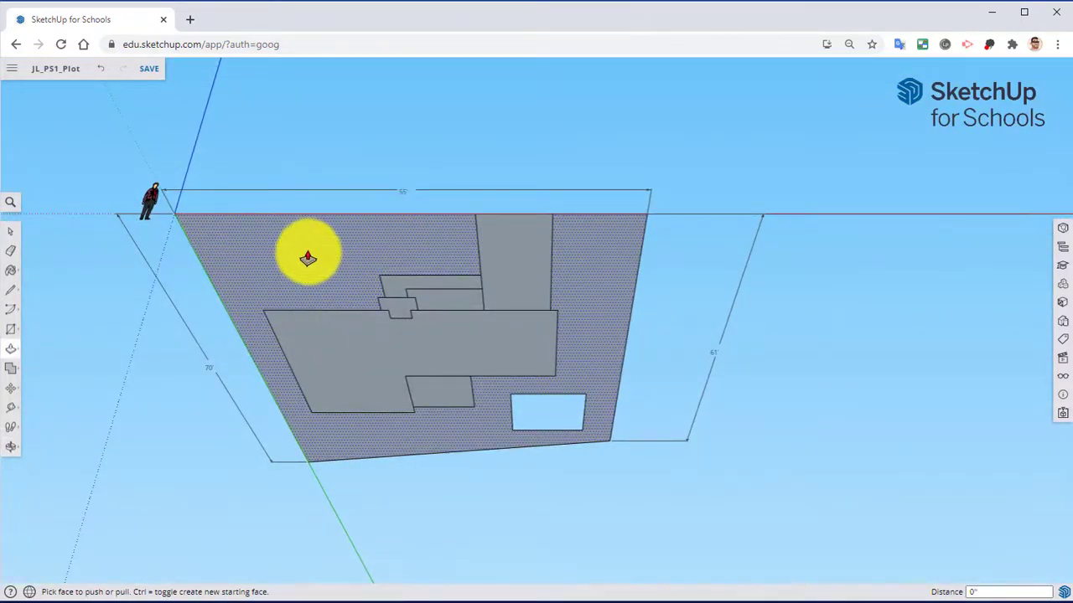
pyautogui.moveTo(311, 259); pyautogui.dragTo(292, 288)
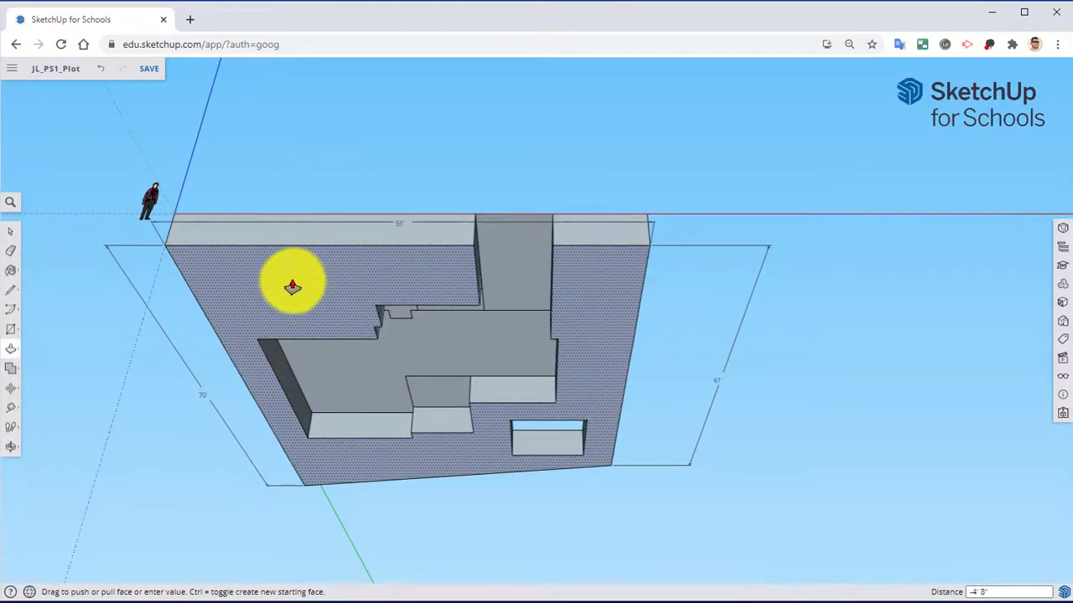
pyautogui.press('Return')
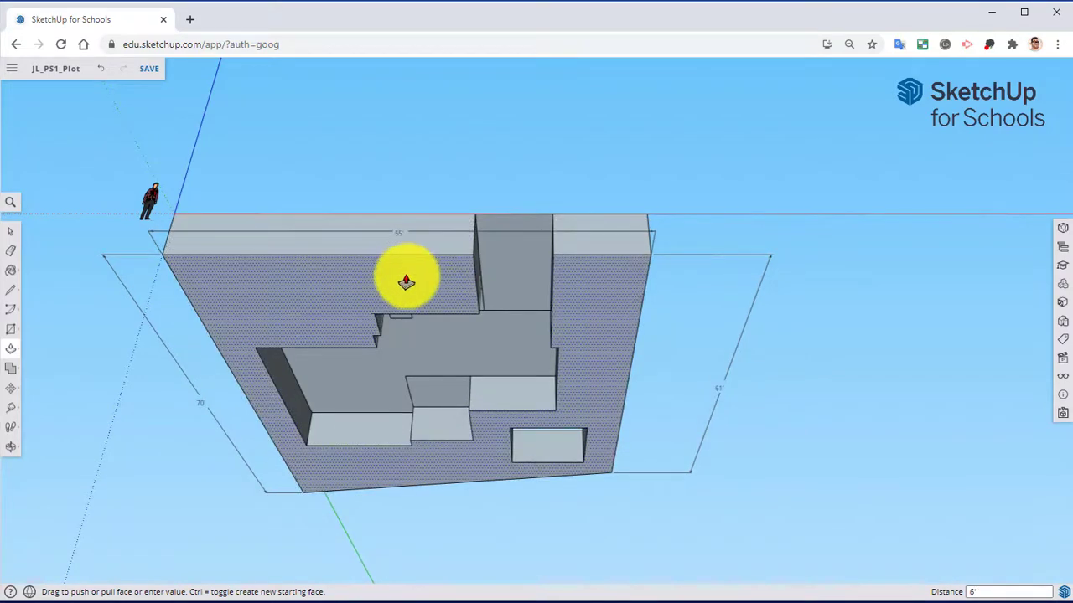
# - Raise the plot's floor face 6' so the block is solid
pyautogui.moveTo(407, 275); pyautogui.dragTo(463, 600, button='middle')
pyautogui.moveTo(400, 447); pyautogui.dragTo(374, 381, button='middle')
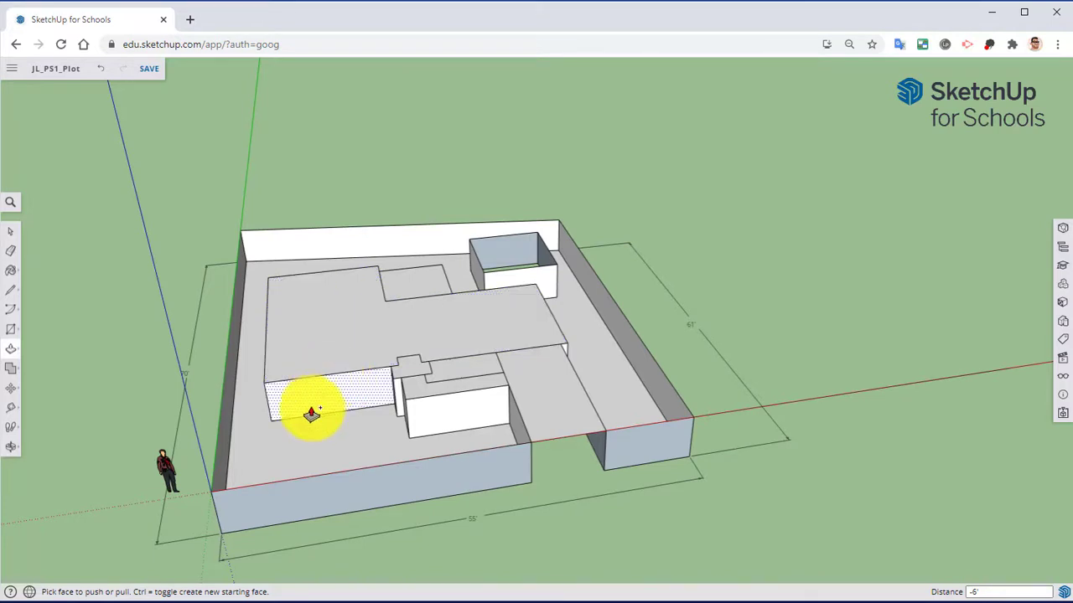
pyautogui.click(255, 423)
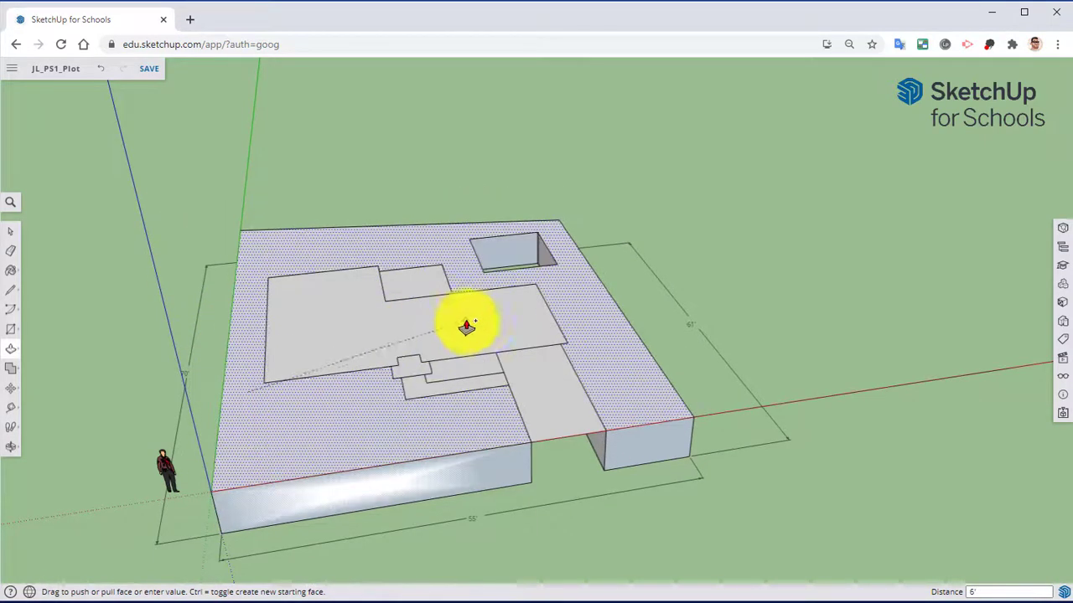
pyautogui.write('6')
pyautogui.press('Return')
pyautogui.moveTo(515, 473); pyautogui.dragTo(465, 461, button='middle')
# - Raise the foundation and porch faces 6 inches
pyautogui.scroll(3, 465, 461)
pyautogui.click(280, 324)
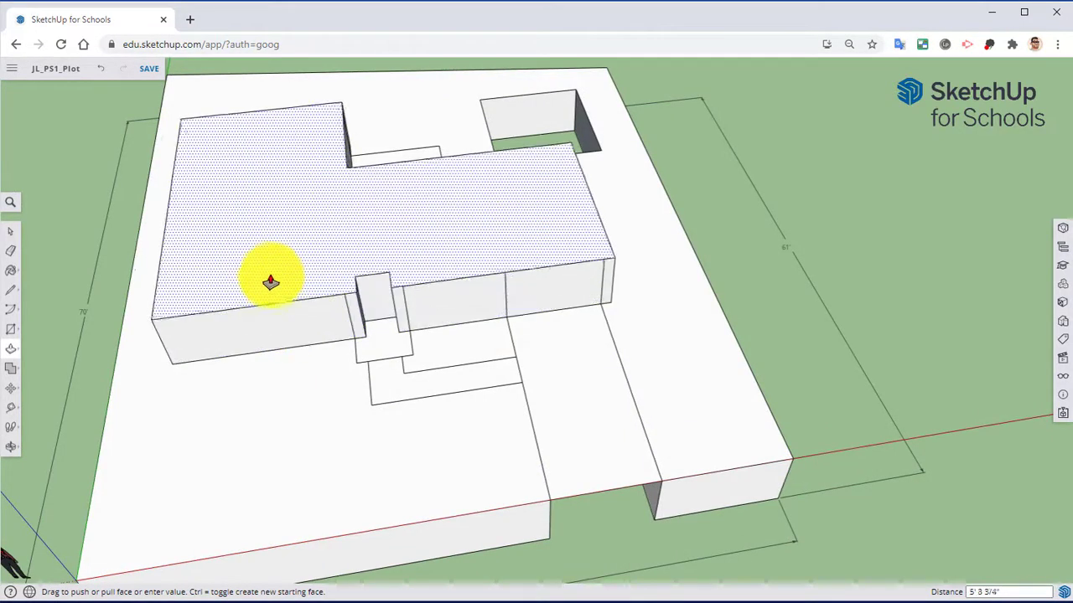
pyautogui.press('Return')
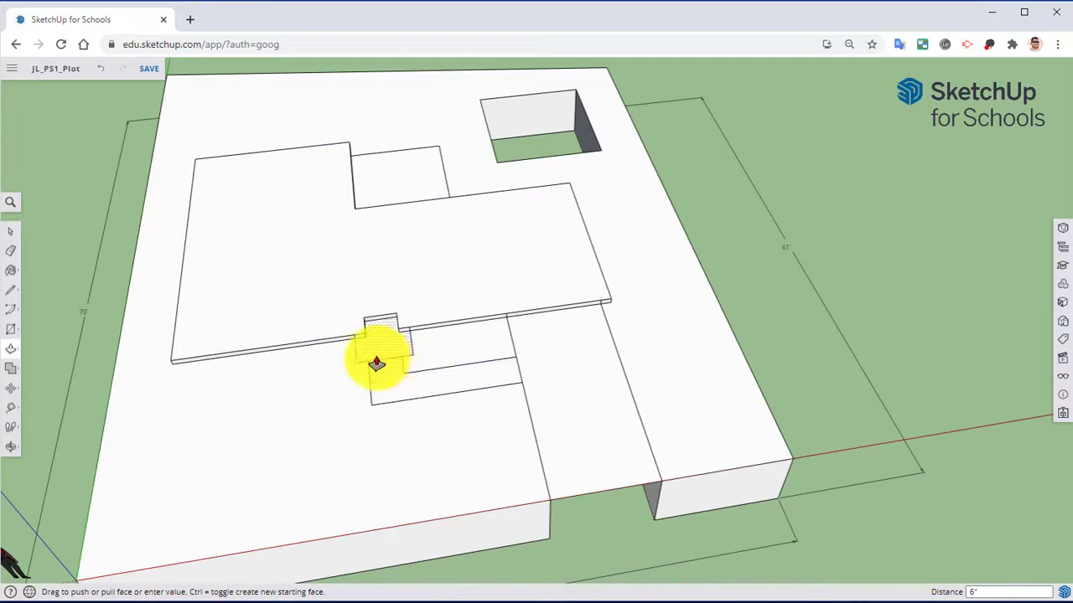
pyautogui.scroll(5, 376, 362)
pyautogui.doubleClick(363, 126)
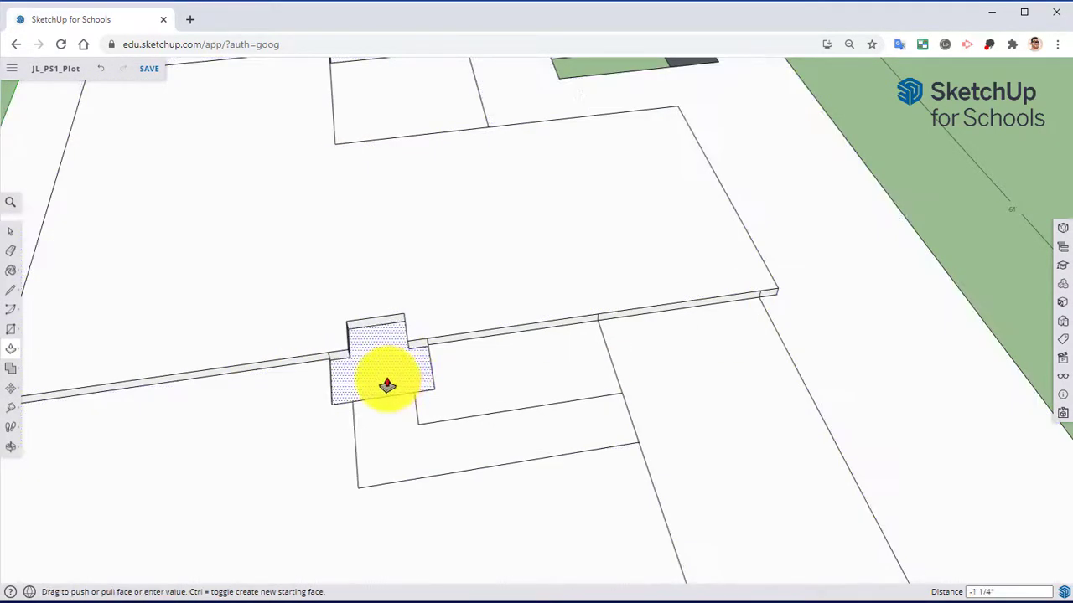
# - Raise the walkway face 2 inches and orbit down to eye level
pyautogui.moveTo(386, 384); pyautogui.dragTo(339, 358)
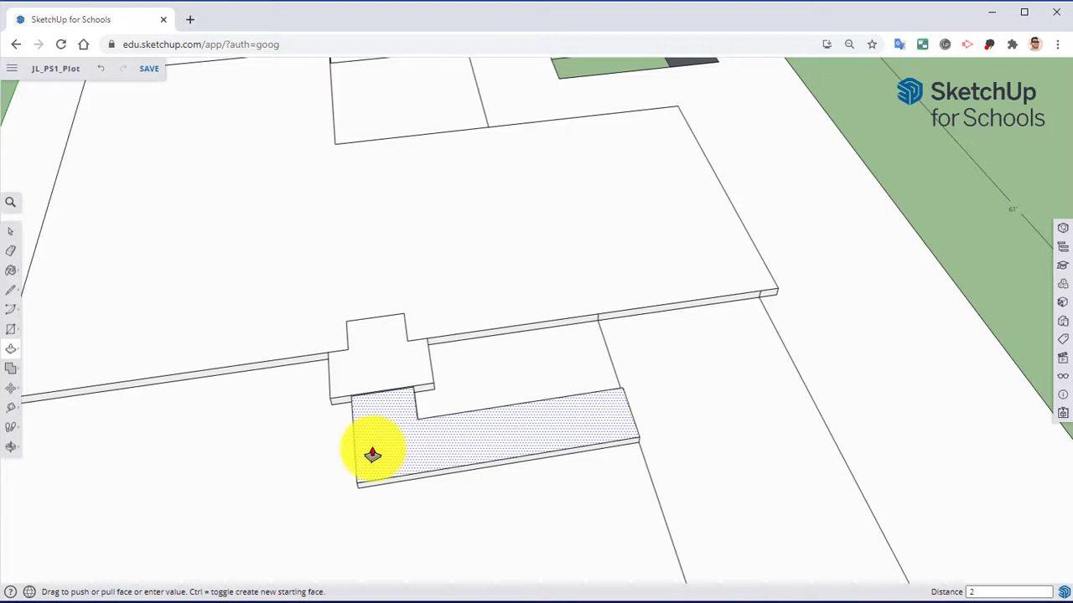
pyautogui.write('"')
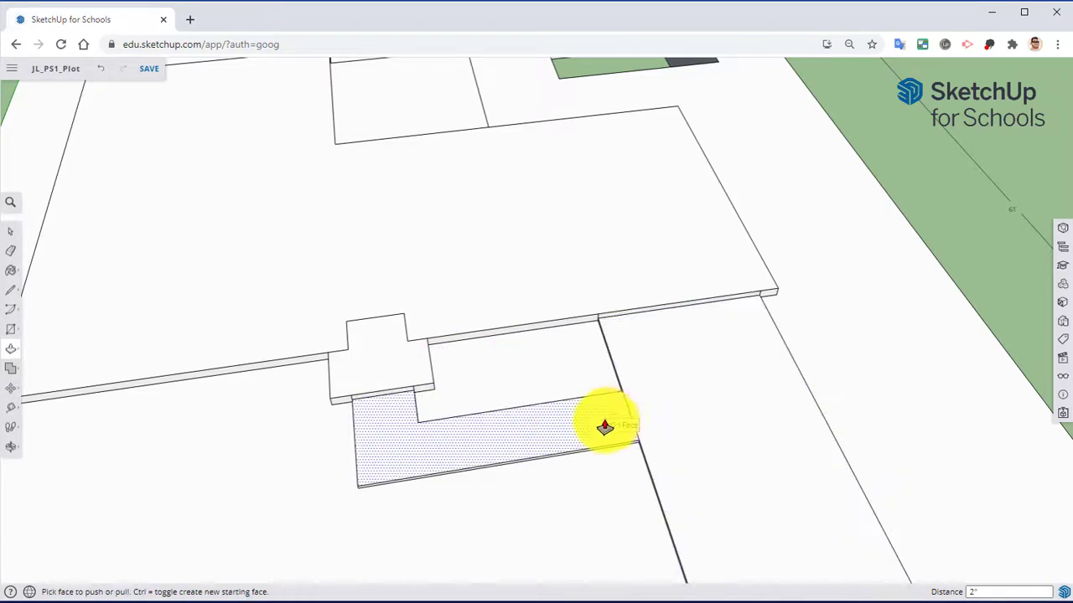
pyautogui.scroll(-5, 605, 427)
pyautogui.moveTo(605, 427); pyautogui.dragTo(411, 215, button='middle')
# - From underneath, extrude the hatched underside face and set it to 8 inches
pyautogui.keyDown('shift'); pyautogui.moveTo(349, 355); pyautogui.dragTo(339, 289, button='middle'); pyautogui.keyUp('shift')
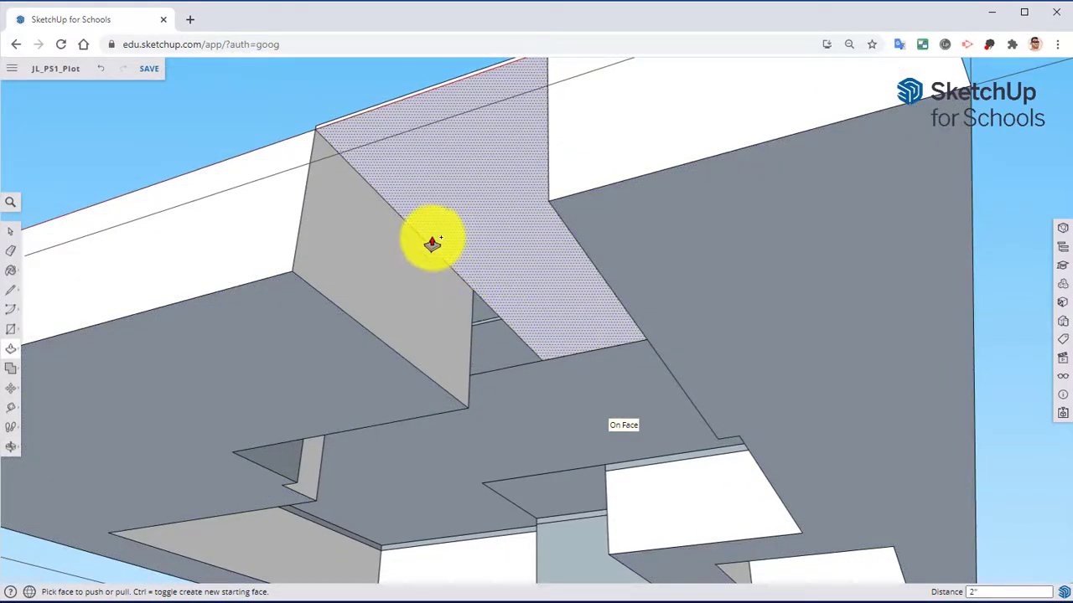
pyautogui.moveTo(430, 216)
pyautogui.mouseDown()
pyautogui.moveTo(305, 282)
pyautogui.moveTo(230, 293)
pyautogui.mouseUp()
pyautogui.moveTo(398, 306)
pyautogui.mouseDown()
pyautogui.moveTo(280, 296)
pyautogui.moveTo(354, 354)
pyautogui.mouseUp()
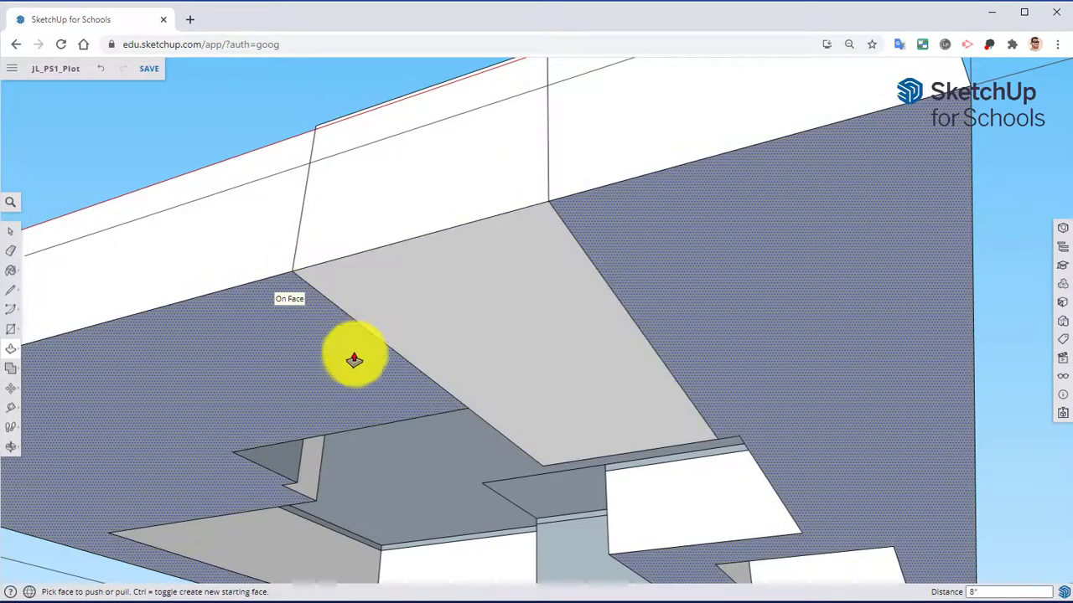
pyautogui.moveTo(354, 355)
pyautogui.mouseDown(button='middle')
pyautogui.moveTo(376, 106)
pyautogui.moveTo(427, 186)
pyautogui.moveTo(411, 5)
pyautogui.moveTo(443, 139)
pyautogui.moveTo(380, 181)
pyautogui.mouseUp(button='middle')
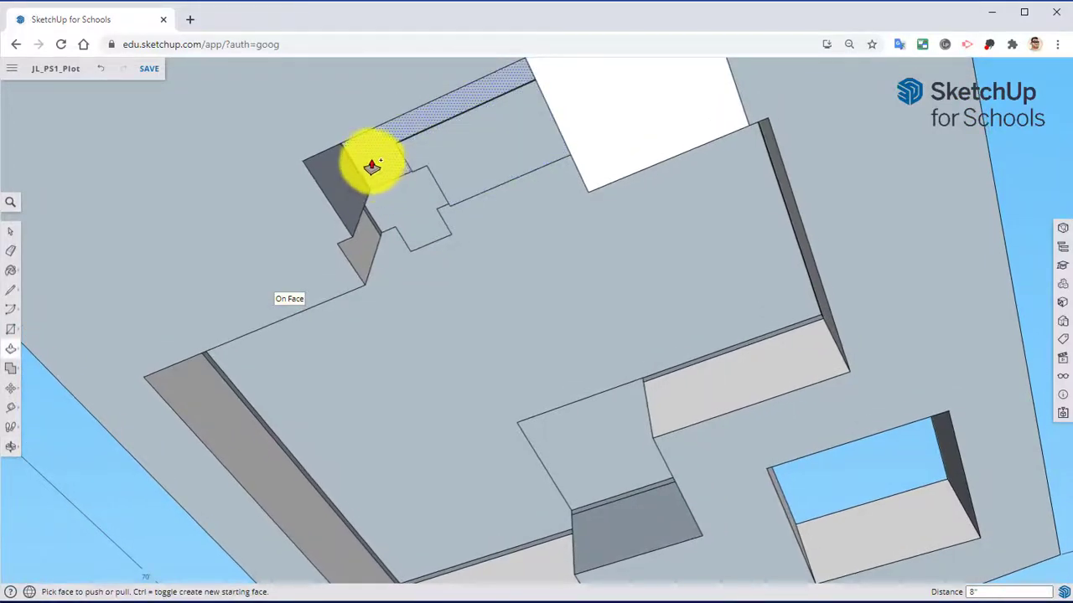
# - Pull out the other underside faces, the floor face to 6'6", and push the box top flush
pyautogui.moveTo(369, 155); pyautogui.dragTo(288, 118)
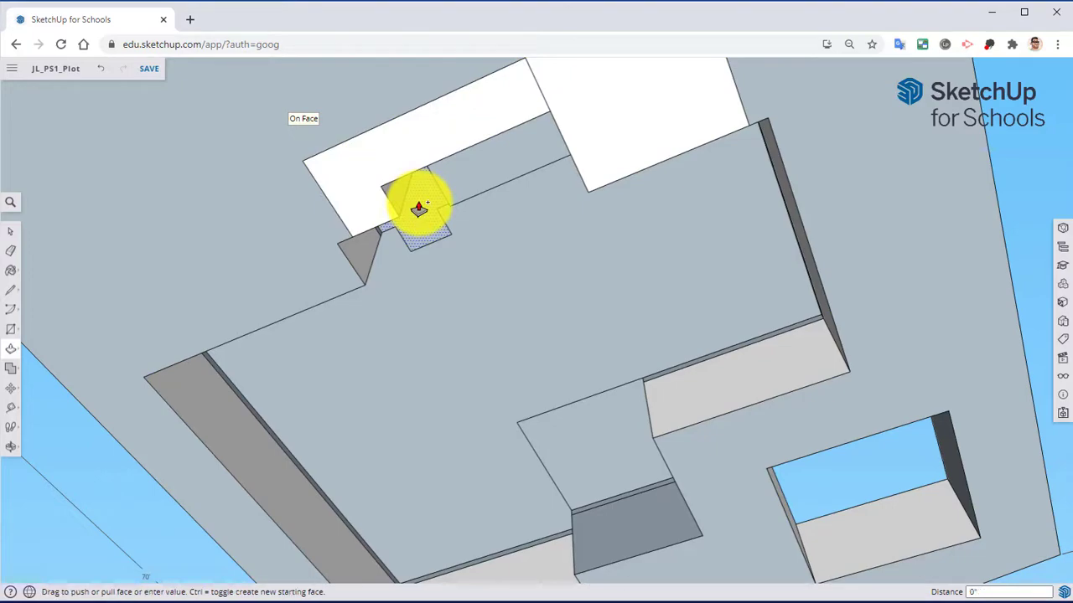
pyautogui.moveTo(418, 208); pyautogui.dragTo(306, 120)
pyautogui.moveTo(453, 164); pyautogui.dragTo(411, 114)
pyautogui.moveTo(510, 275); pyautogui.dragTo(553, 352)
pyautogui.moveTo(553, 352); pyautogui.dragTo(438, 167, button='middle')
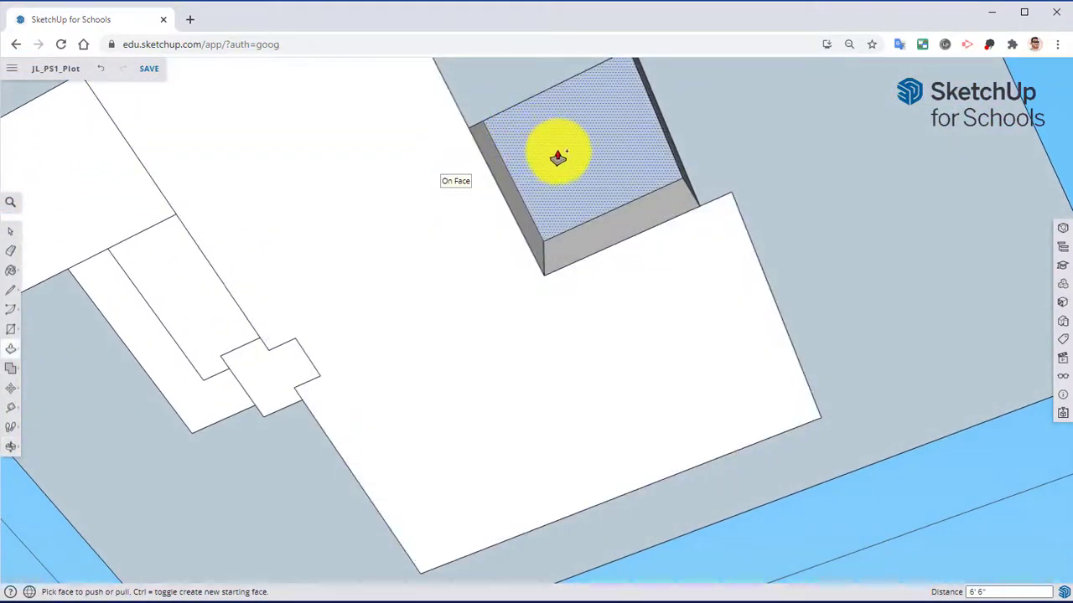
pyautogui.moveTo(557, 157); pyautogui.dragTo(285, 193)
pyautogui.moveTo(285, 193)
pyautogui.mouseDown(button='middle')
pyautogui.moveTo(427, 217)
pyautogui.moveTo(447, 199)
pyautogui.moveTo(565, 531)
pyautogui.moveTo(642, 374)
pyautogui.moveTo(586, 360)
pyautogui.moveTo(718, 376)
pyautogui.mouseUp(button='middle')
# - Reverse Faces on the upper rectangle and the rectangle near the plot's top
pyautogui.scroll(3, 287, 287)
pyautogui.scroll(2, 287, 264)
pyautogui.rightClick(287, 264)
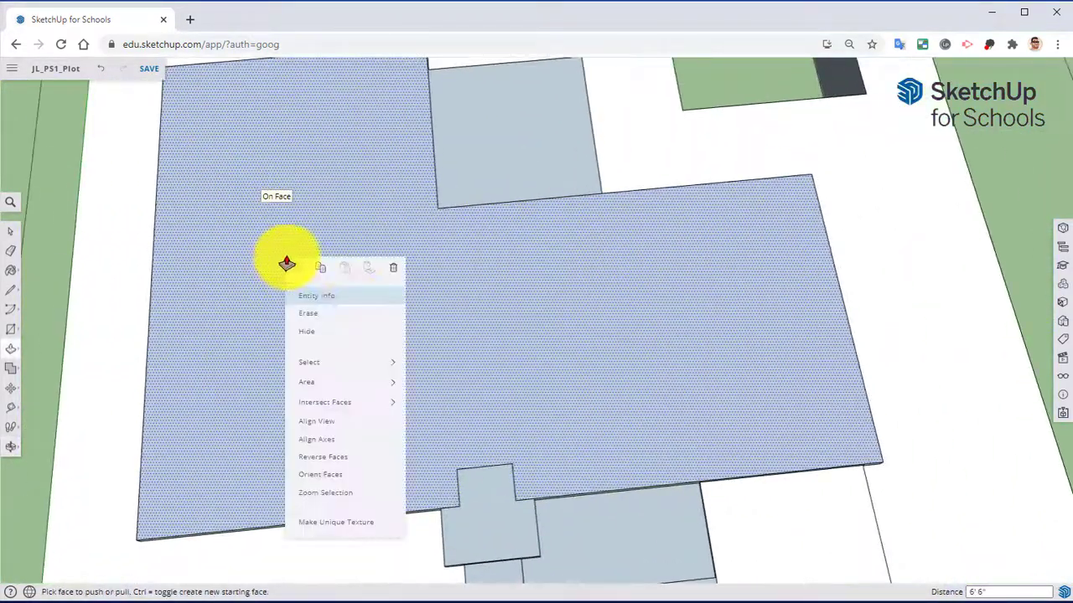
pyautogui.click(346, 458)
pyautogui.click(472, 153)
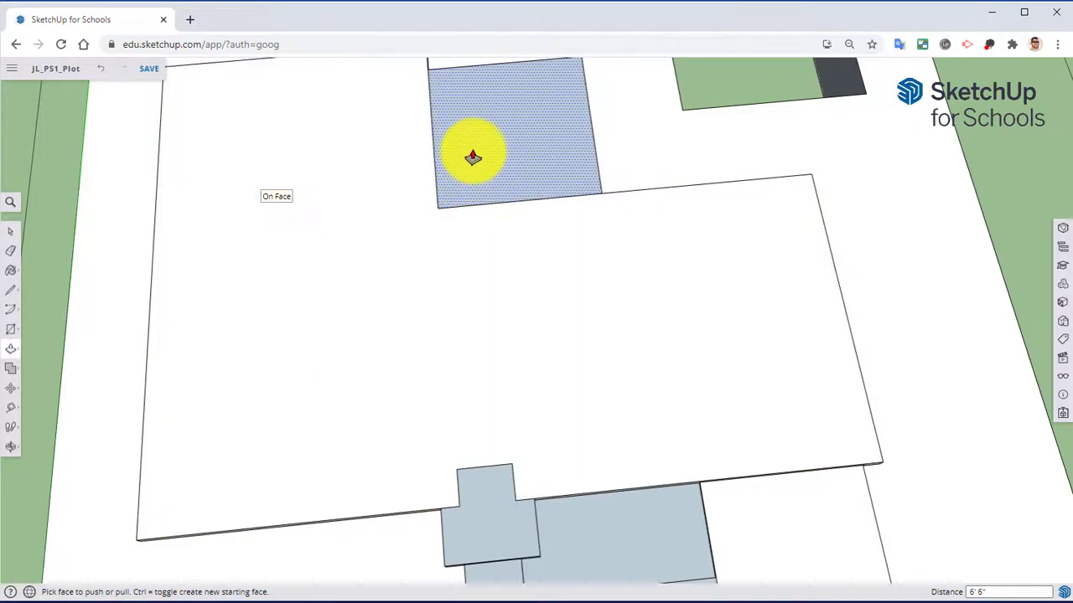
pyautogui.rightClick(474, 154)
pyautogui.click(528, 357)
pyautogui.moveTo(546, 285); pyautogui.dragTo(461, 390, button='middle')
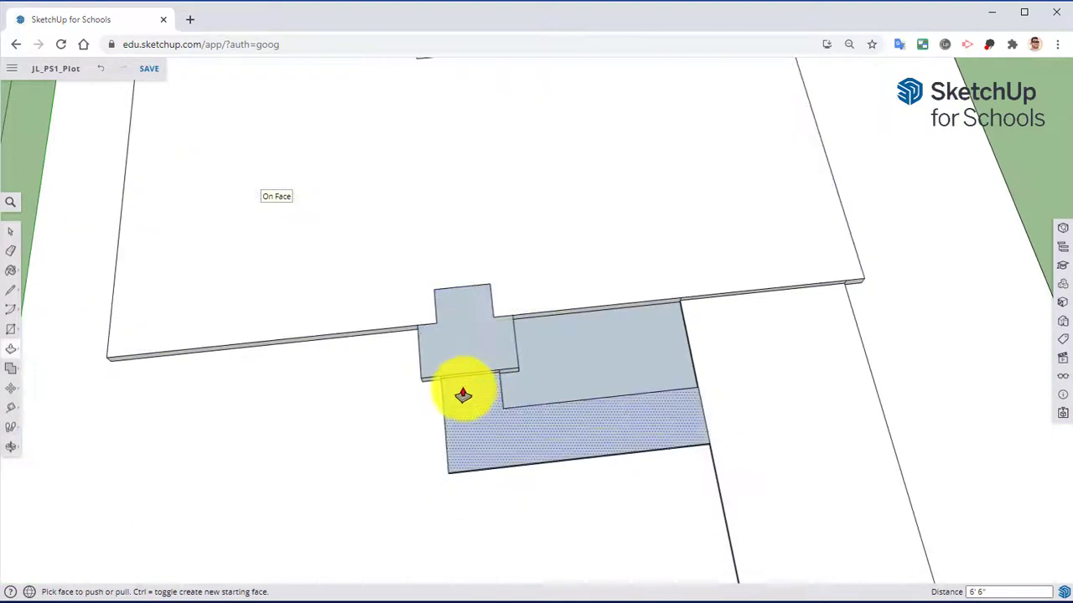
# - Reverse Faces on the blue walkway face and the larger and lower faces
pyautogui.click(461, 343)
pyautogui.rightClick(464, 343)
pyautogui.click(507, 516)
pyautogui.click(565, 343)
pyautogui.rightClick(566, 344)
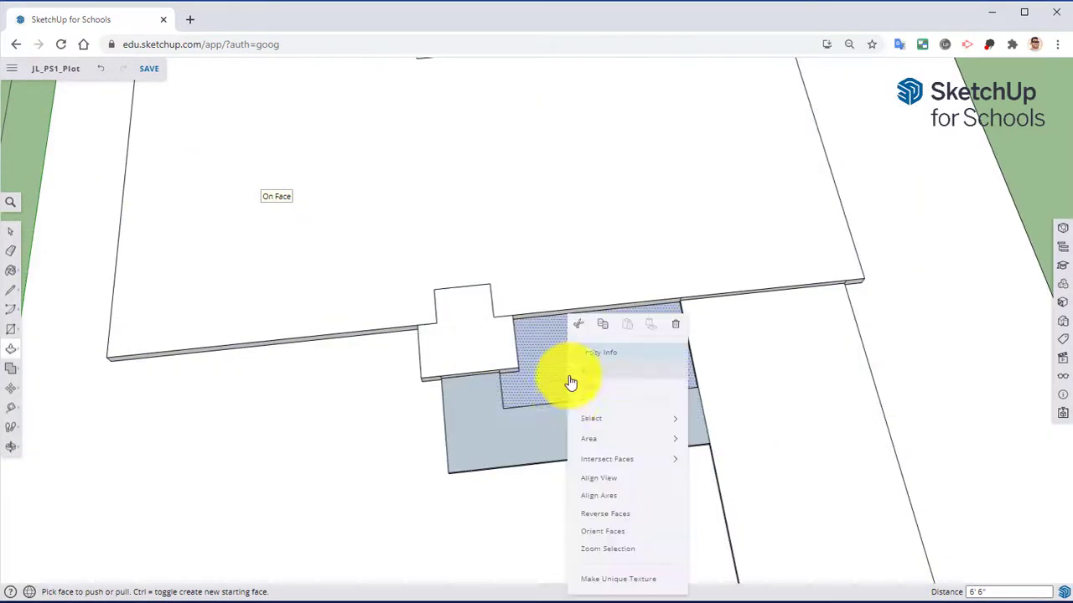
pyautogui.click(598, 517)
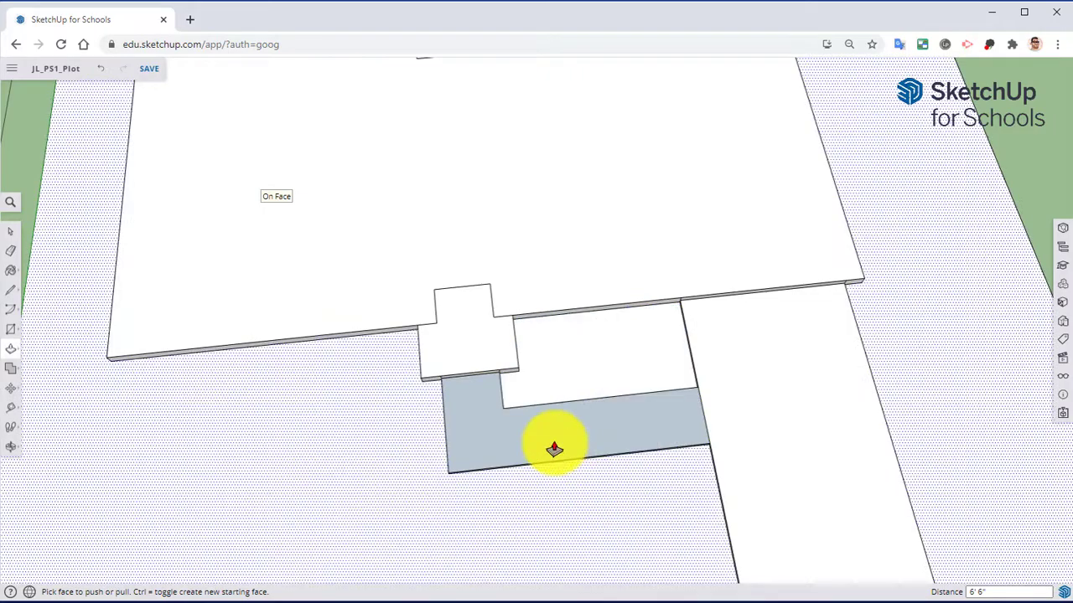
pyautogui.rightClick(541, 443)
pyautogui.click(575, 516)
# - With the Eraser active, orbit around the raised step and foundation to inspect the edges
pyautogui.moveTo(562, 430); pyautogui.dragTo(651, 347, button='middle')
pyautogui.scroll(-5, 651, 347)
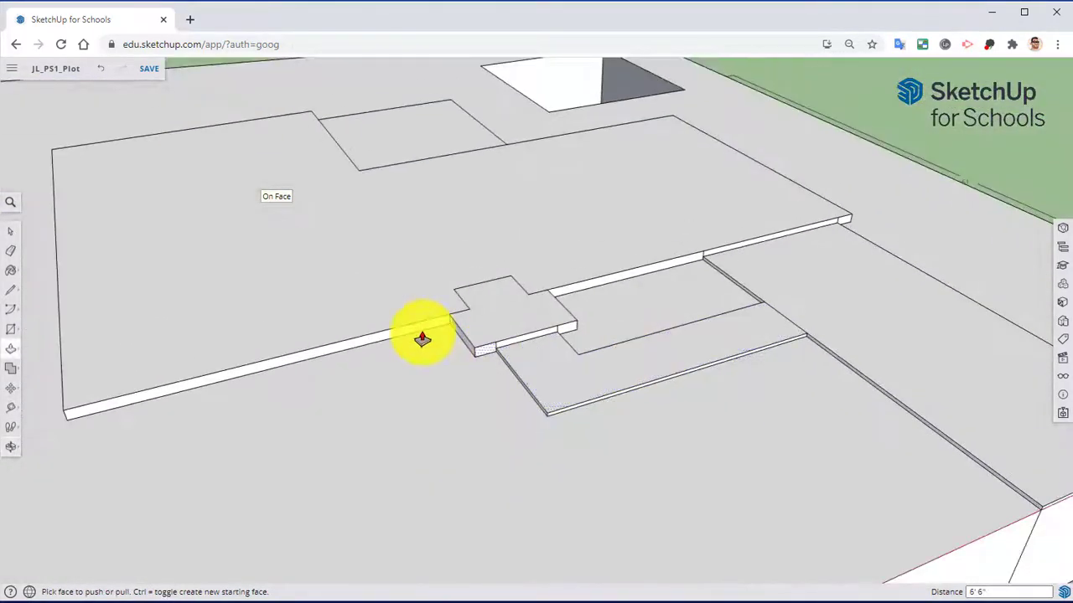
pyautogui.click(5, 260)
pyautogui.scroll(8, 510, 364)
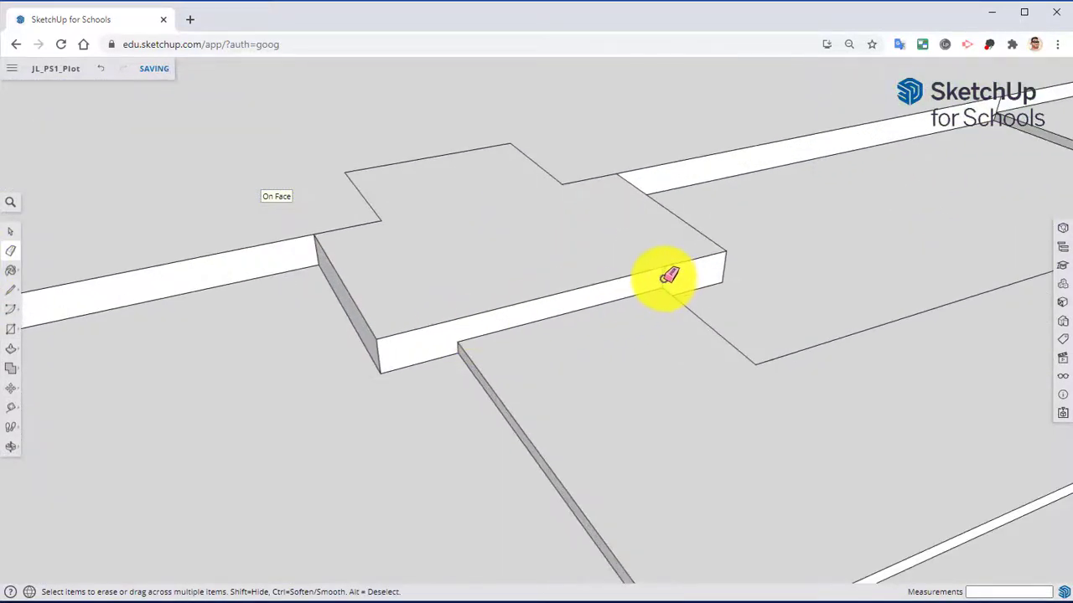
pyautogui.scroll(-5, 668, 276)
pyautogui.moveTo(646, 287)
pyautogui.mouseDown(button='middle')
pyautogui.moveTo(766, 268)
pyautogui.moveTo(587, 388)
pyautogui.mouseUp(button='middle')
pyautogui.scroll(5, 664, 388)
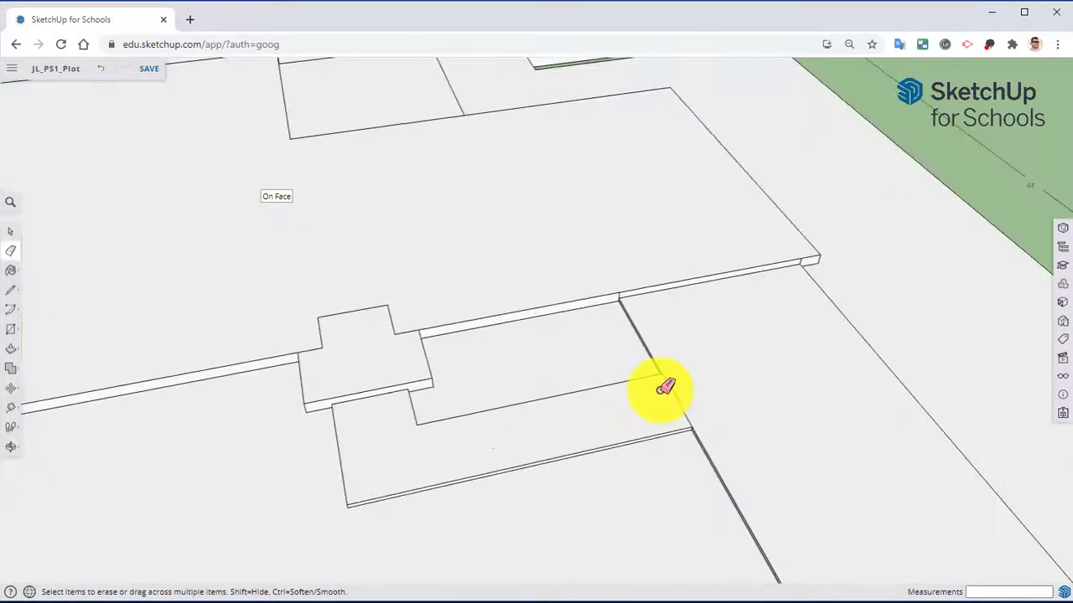
pyautogui.scroll(-5, 680, 382)
pyautogui.scroll(5, 670, 407)
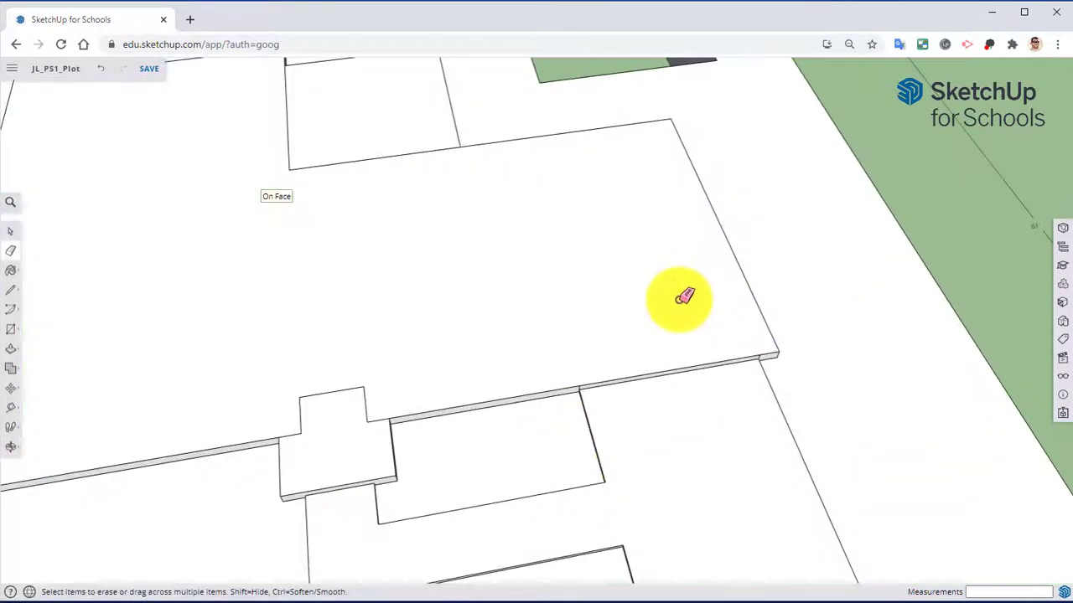
pyautogui.moveTo(677, 299)
pyautogui.mouseDown(button='middle')
pyautogui.moveTo(563, 223)
pyautogui.moveTo(825, 381)
pyautogui.mouseUp(button='middle')
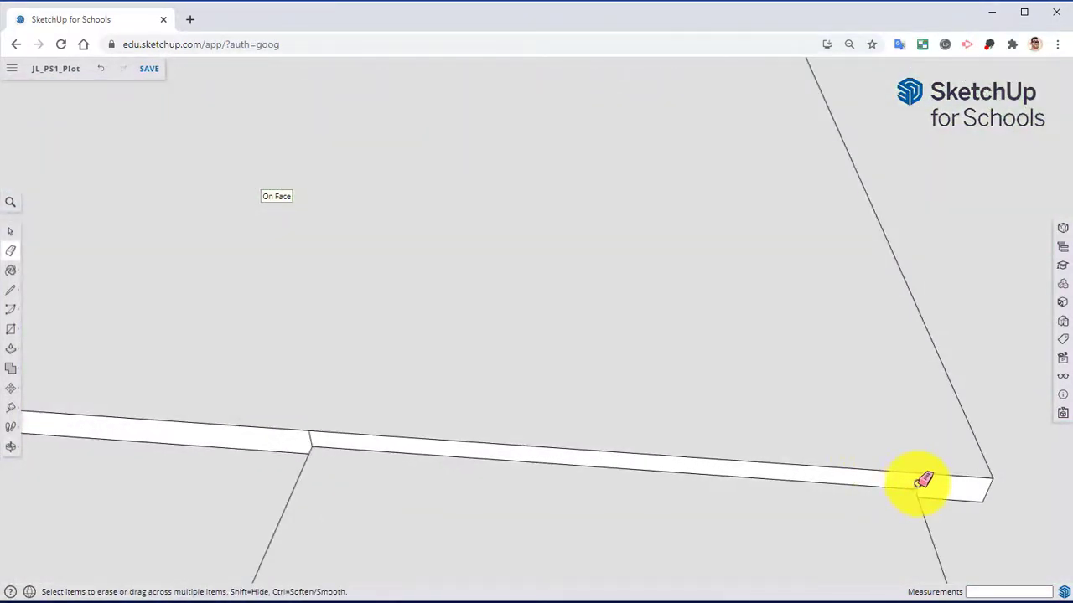
pyautogui.scroll(-5, 316, 434)
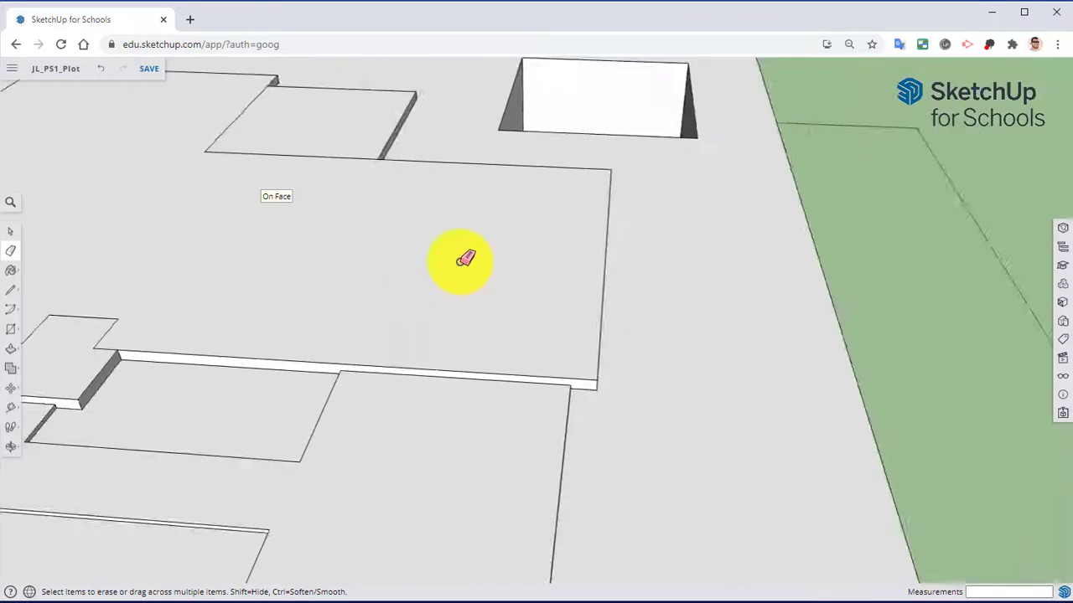
pyautogui.moveTo(461, 259)
pyautogui.mouseDown(button='middle')
pyautogui.moveTo(511, 349)
pyautogui.moveTo(546, 383)
pyautogui.moveTo(630, 358)
pyautogui.moveTo(646, 424)
pyautogui.moveTo(627, 332)
pyautogui.moveTo(601, 335)
pyautogui.mouseUp(button='middle')
pyautogui.scroll(-2, 628, 332)
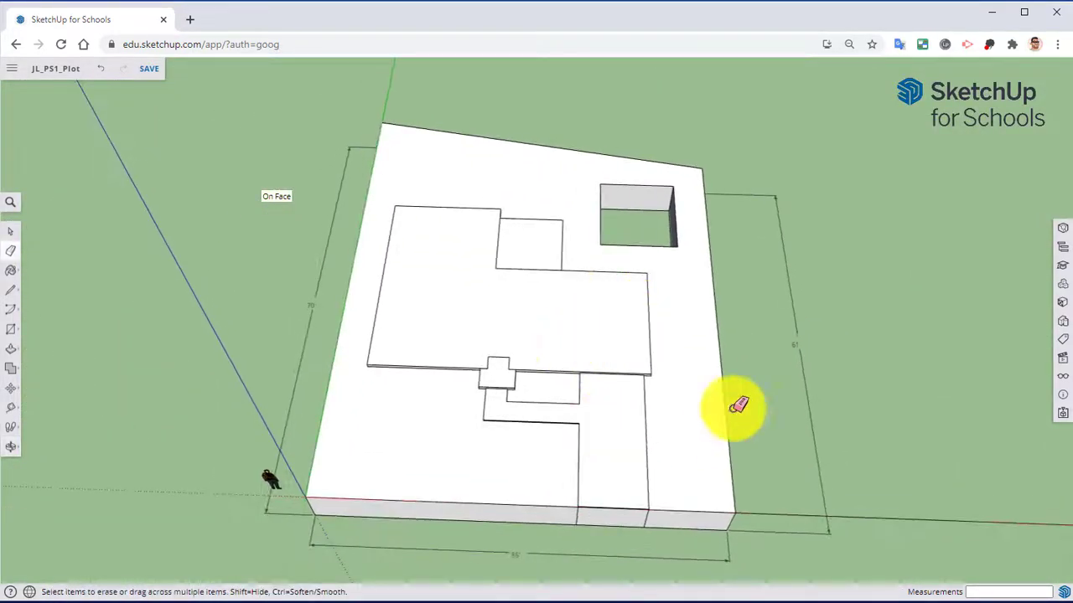
# - Paint the plot's top face and the courtyard face with a Landscaping grass material
pyautogui.click(1060, 305)
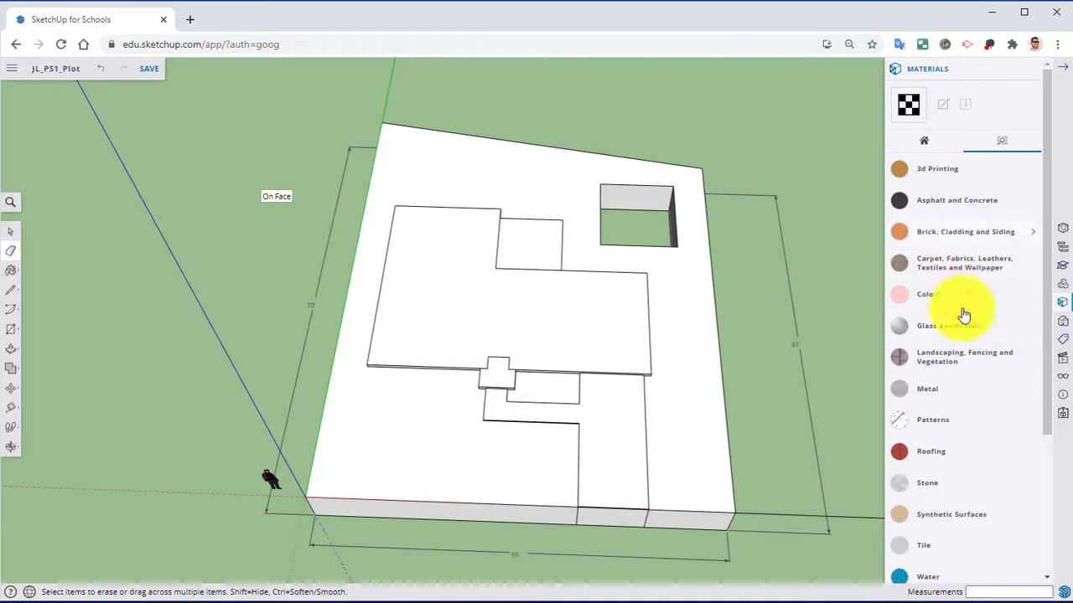
pyautogui.scroll(-3, 946, 395)
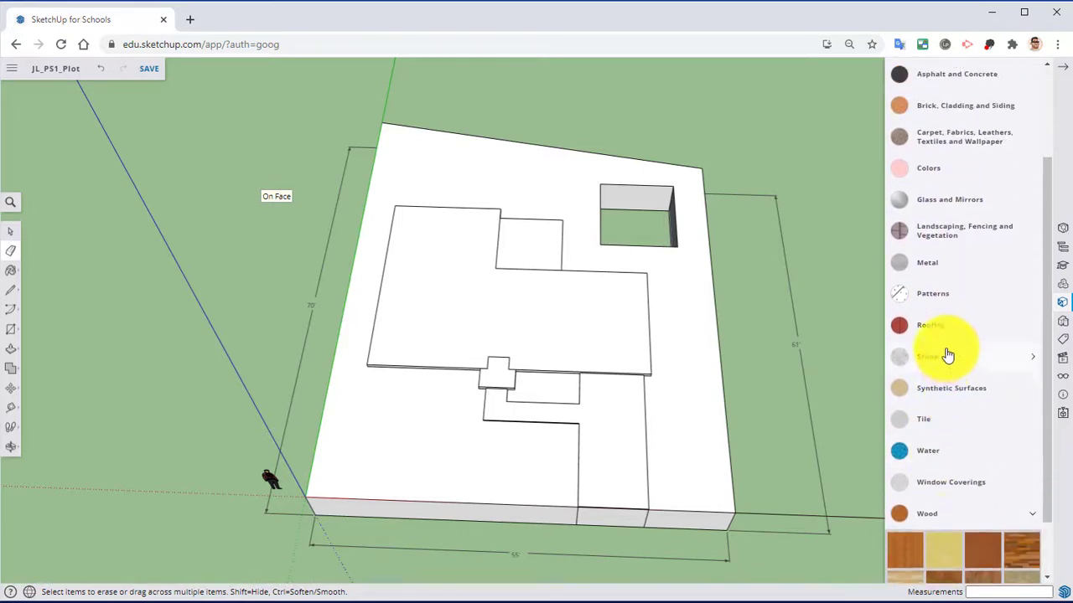
pyautogui.click(932, 236)
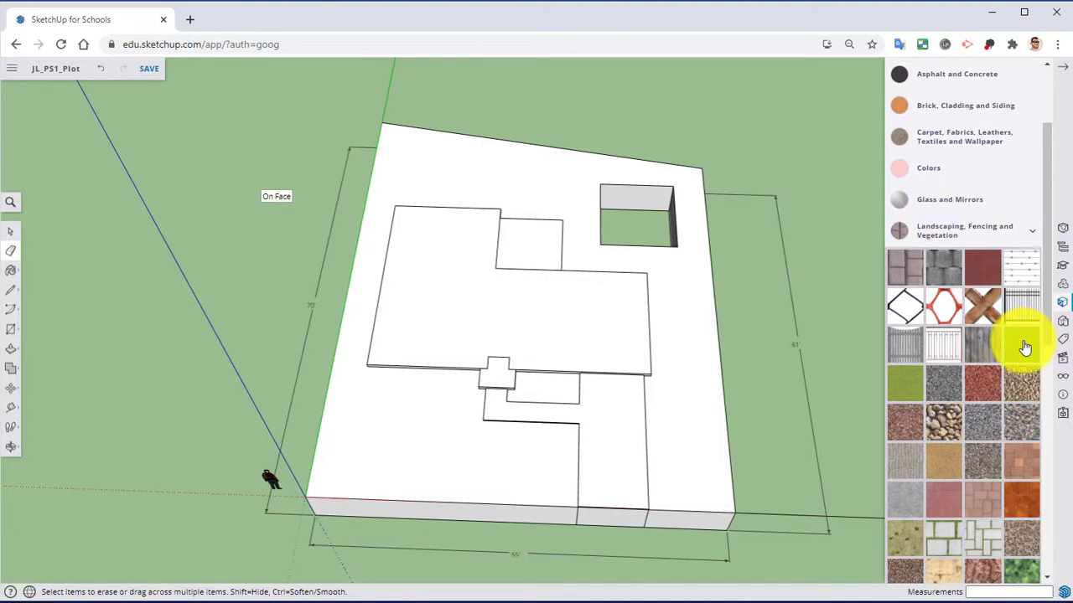
pyautogui.scroll(1, 1024, 347)
pyautogui.click(694, 302)
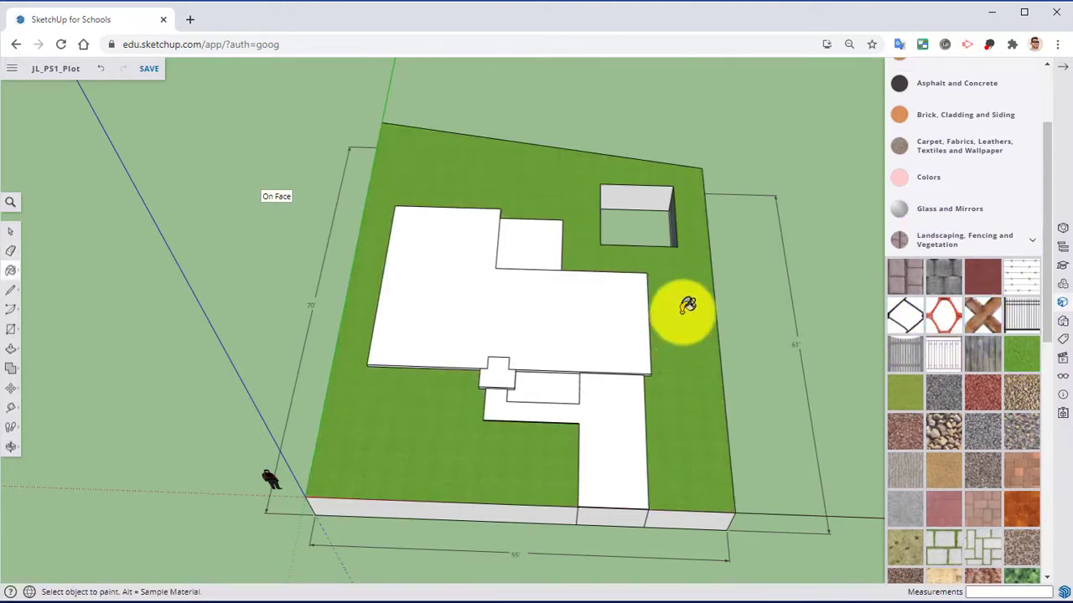
pyautogui.moveTo(687, 307)
pyautogui.mouseDown(button='middle')
pyautogui.moveTo(553, 242)
pyautogui.moveTo(617, 239)
pyautogui.moveTo(526, 398)
pyautogui.moveTo(548, 383)
pyautogui.moveTo(856, 342)
pyautogui.mouseUp(button='middle')
pyautogui.scroll(3, 525, 398)
pyautogui.click(567, 388)
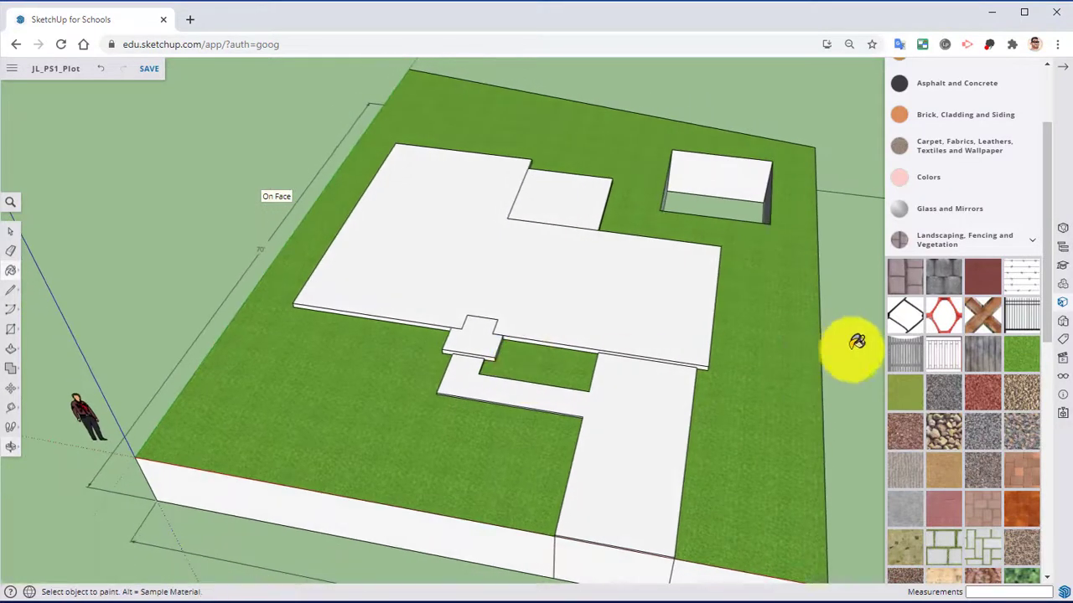
# - Paint the foundation top and its edge strip with Polished Concrete New
pyautogui.click(939, 240)
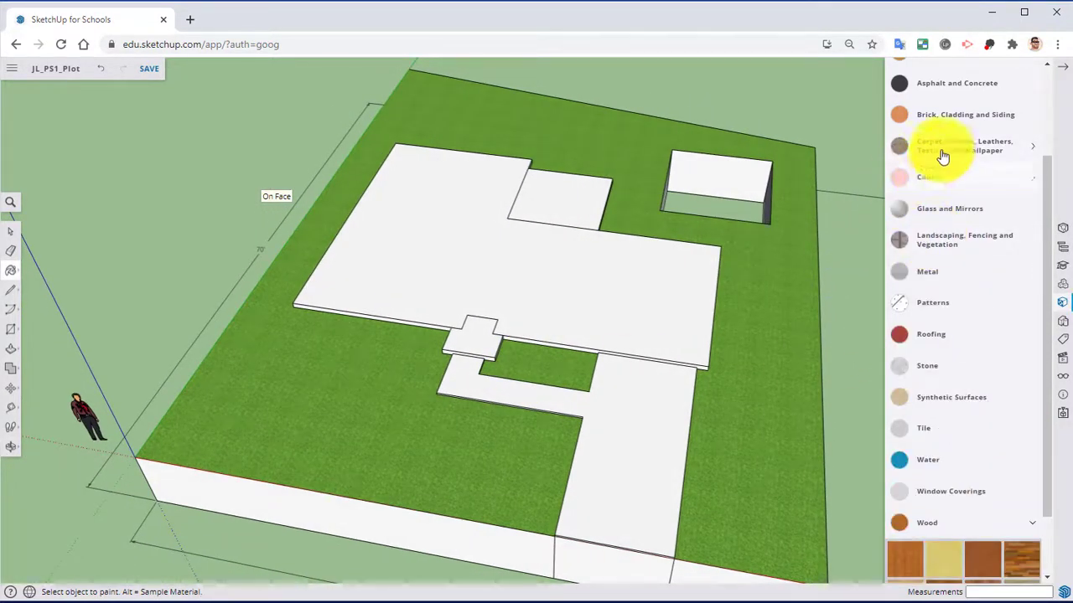
pyautogui.click(951, 86)
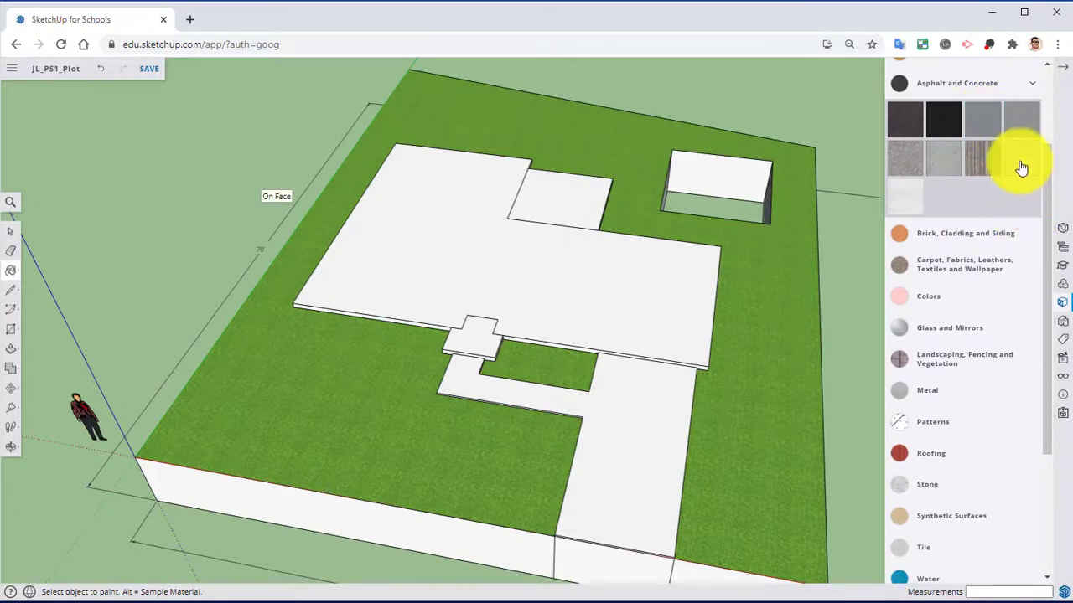
pyautogui.scroll(3, 1009, 252)
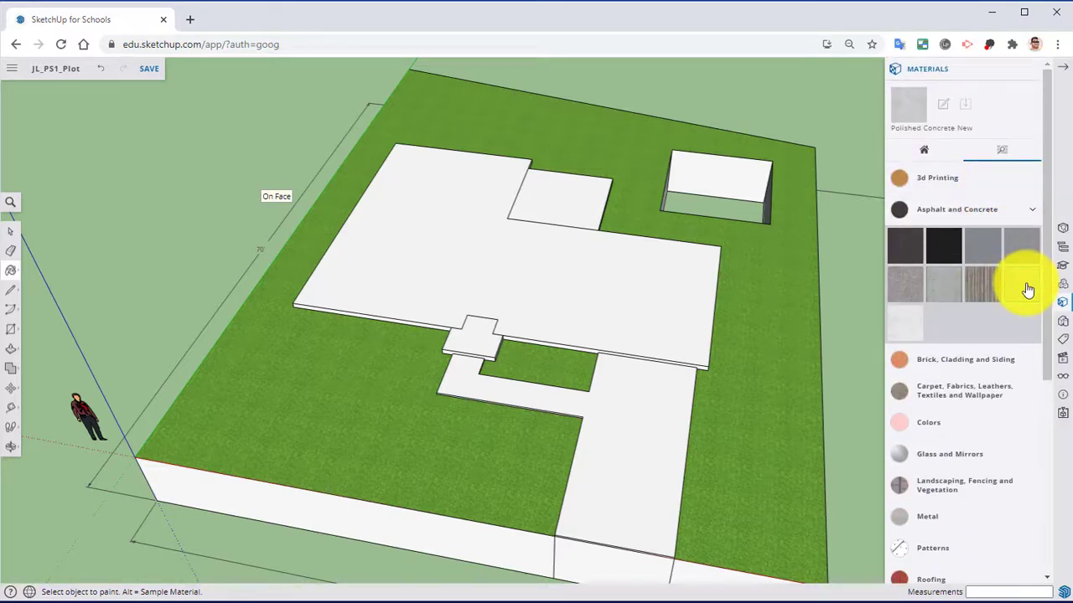
pyautogui.click(634, 287)
pyautogui.moveTo(634, 288)
pyautogui.mouseDown(button='middle')
pyautogui.moveTo(615, 292)
pyautogui.moveTo(627, 227)
pyautogui.mouseUp(button='middle')
pyautogui.scroll(3, 503, 388)
pyautogui.click(511, 394)
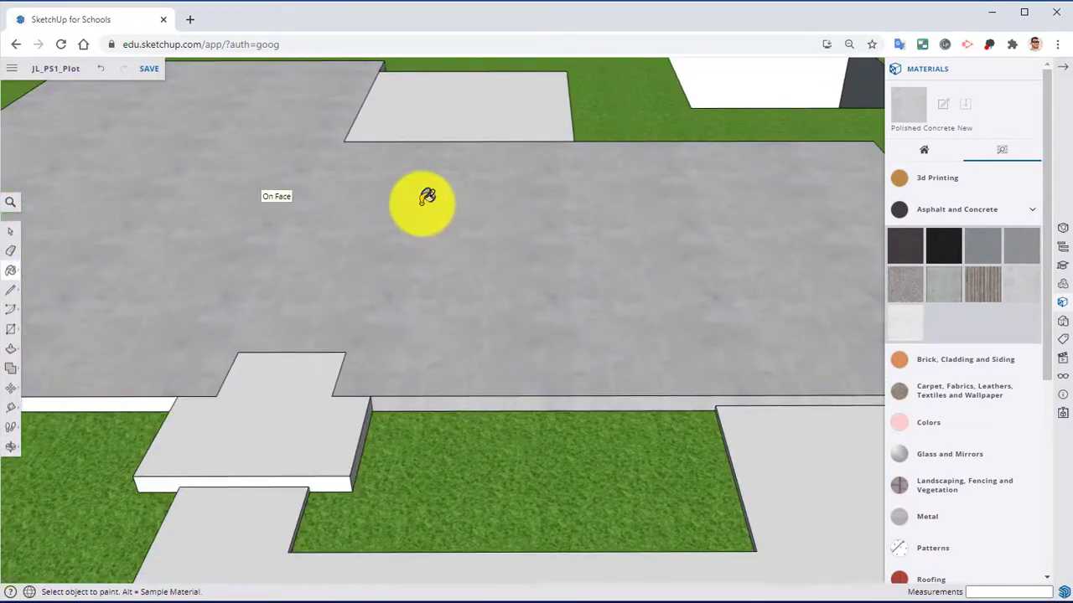
# - Paint the porch top, its front edge and the white edge strips Polished Concrete New
pyautogui.moveTo(268, 340); pyautogui.dragTo(232, 320, button='middle')
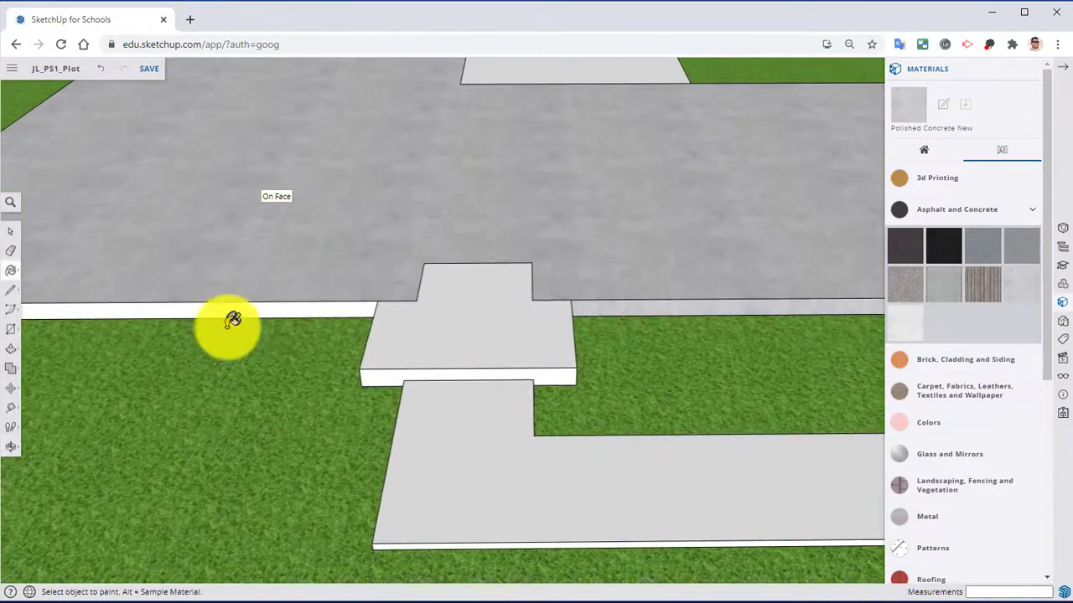
pyautogui.click(282, 305)
pyautogui.click(469, 324)
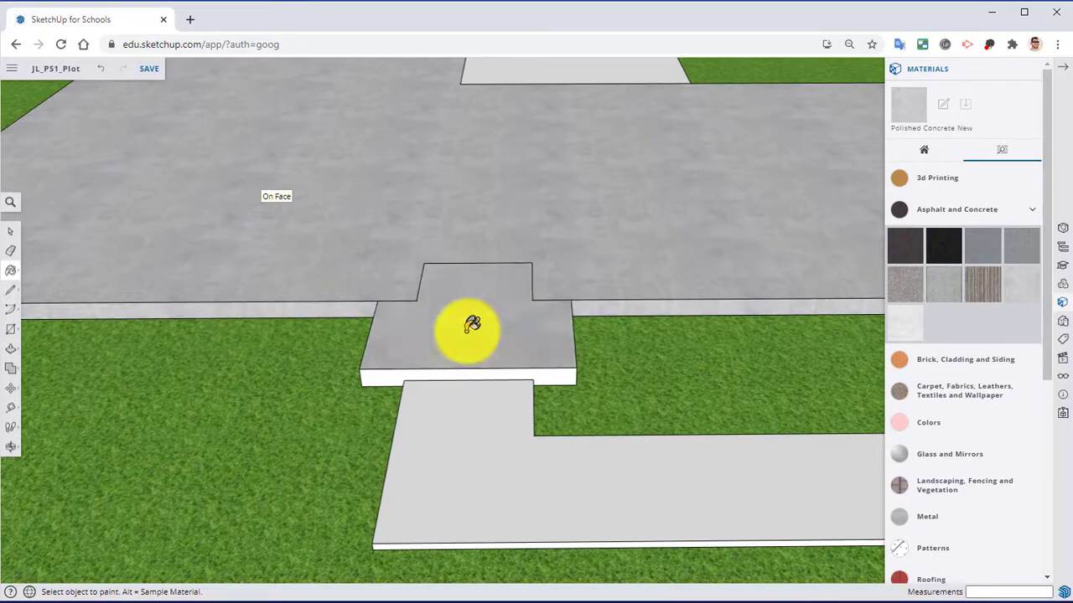
pyautogui.click(400, 371)
pyautogui.moveTo(400, 371)
pyautogui.mouseDown(button='middle')
pyautogui.moveTo(639, 330)
pyautogui.moveTo(564, 327)
pyautogui.mouseUp(button='middle')
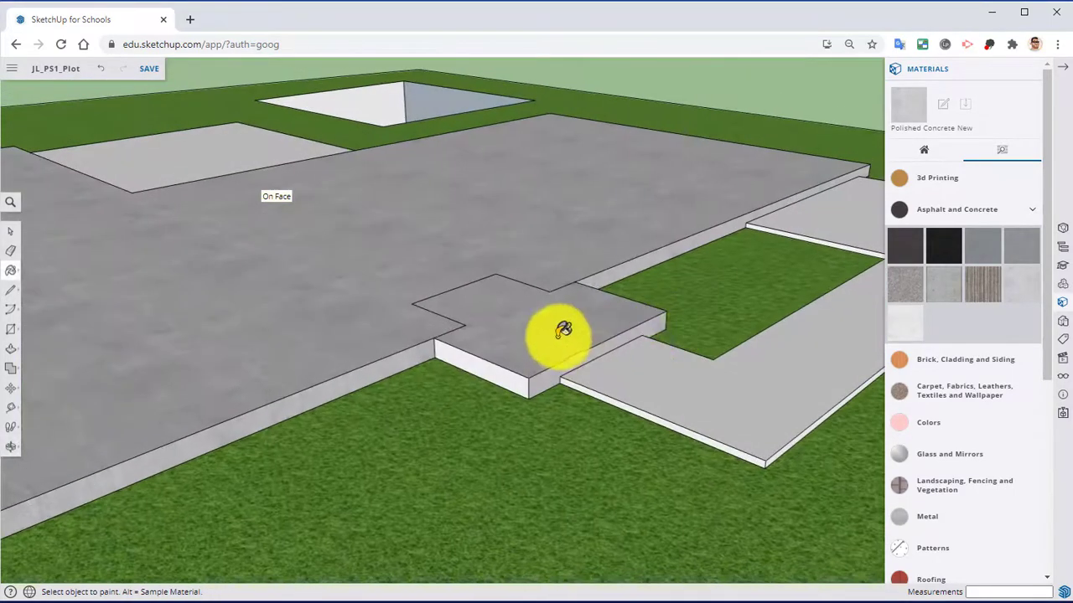
pyautogui.click(512, 369)
# - Paint the walkway's side and front edges and the left edge strip with concrete
pyautogui.moveTo(654, 364)
pyautogui.mouseDown(button='middle')
pyautogui.moveTo(498, 398)
pyautogui.moveTo(517, 426)
pyautogui.moveTo(596, 371)
pyautogui.mouseUp(button='middle')
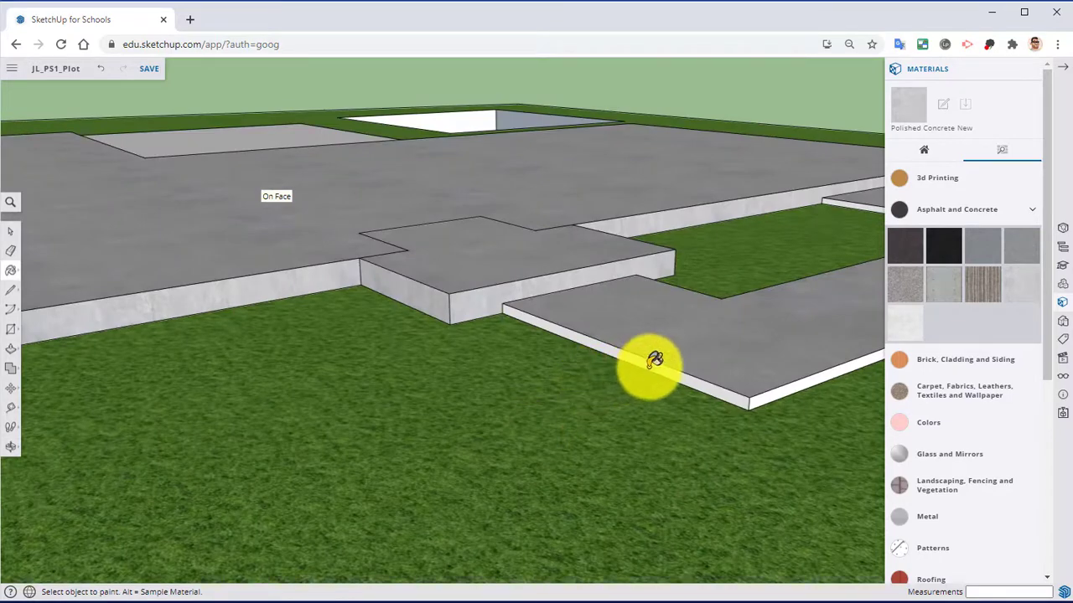
pyautogui.click(764, 395)
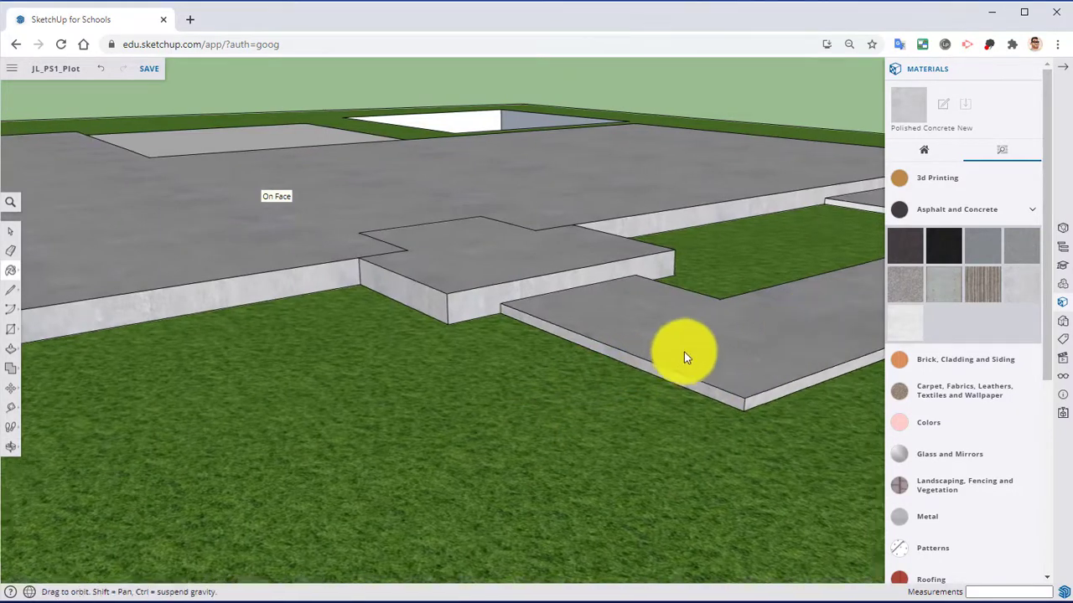
pyautogui.moveTo(685, 360)
pyautogui.mouseDown(button='middle')
pyautogui.moveTo(76, 421)
pyautogui.moveTo(433, 271)
pyautogui.moveTo(154, 276)
pyautogui.moveTo(637, 329)
pyautogui.moveTo(1025, 239)
pyautogui.moveTo(940, 223)
pyautogui.moveTo(494, 282)
pyautogui.moveTo(649, 207)
pyautogui.moveTo(349, 343)
pyautogui.moveTo(210, 352)
pyautogui.moveTo(311, 412)
pyautogui.moveTo(283, 408)
pyautogui.moveTo(572, 361)
pyautogui.moveTo(25, 372)
pyautogui.moveTo(385, 276)
pyautogui.mouseUp(button='middle')
pyautogui.click(448, 280)
pyautogui.click(172, 274)
# - Paint the slab's remaining white front edges with Polished Concrete New
pyautogui.click(377, 249)
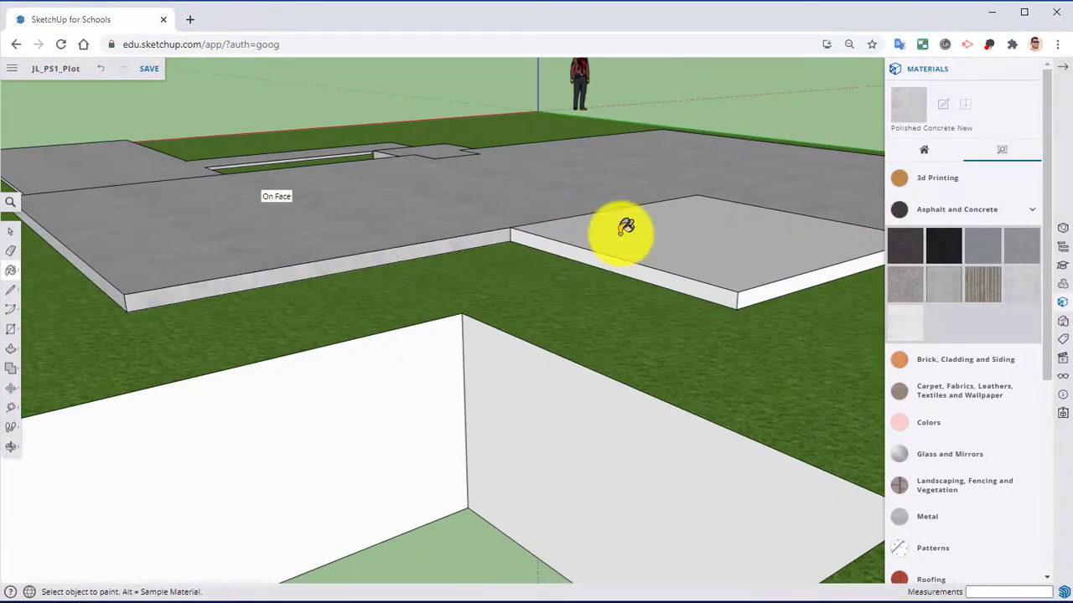
pyautogui.moveTo(588, 245)
pyautogui.mouseDown(button='middle')
pyautogui.moveTo(745, 397)
pyautogui.moveTo(36, 364)
pyautogui.moveTo(556, 250)
pyautogui.mouseUp(button='middle')
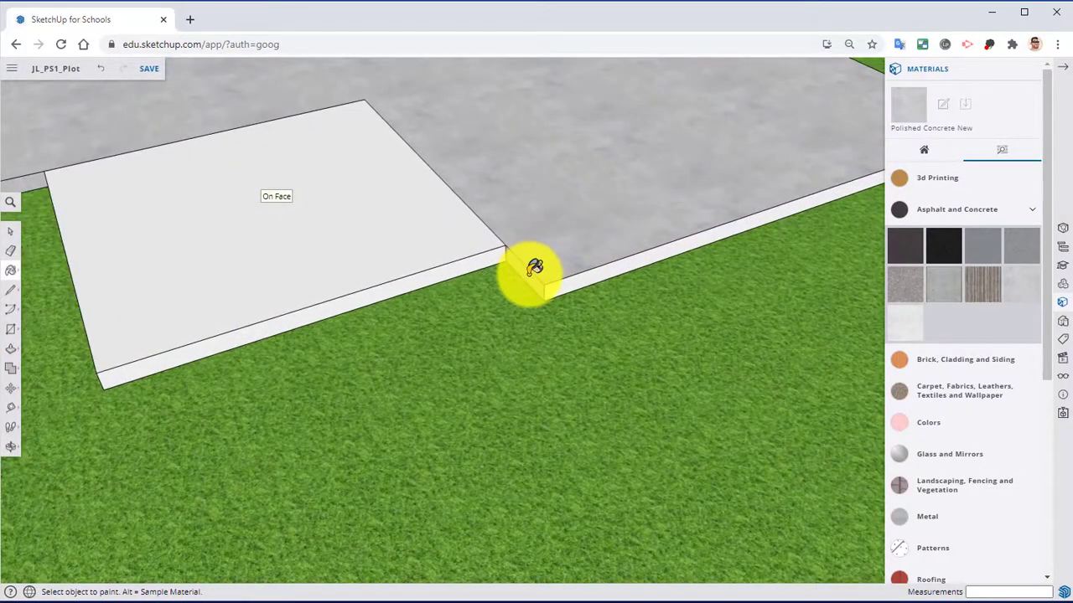
pyautogui.click(575, 279)
pyautogui.moveTo(709, 221)
pyautogui.mouseDown(button='middle')
pyautogui.moveTo(7, 455)
pyautogui.moveTo(335, 254)
pyautogui.moveTo(430, 306)
pyautogui.moveTo(143, 419)
pyautogui.moveTo(623, 223)
pyautogui.moveTo(866, 247)
pyautogui.moveTo(40, 120)
pyautogui.moveTo(288, 184)
pyautogui.moveTo(574, 280)
pyautogui.moveTo(430, 213)
pyautogui.moveTo(548, 289)
pyautogui.moveTo(531, 232)
pyautogui.moveTo(555, 214)
pyautogui.mouseUp(button='middle')
pyautogui.click(439, 328)
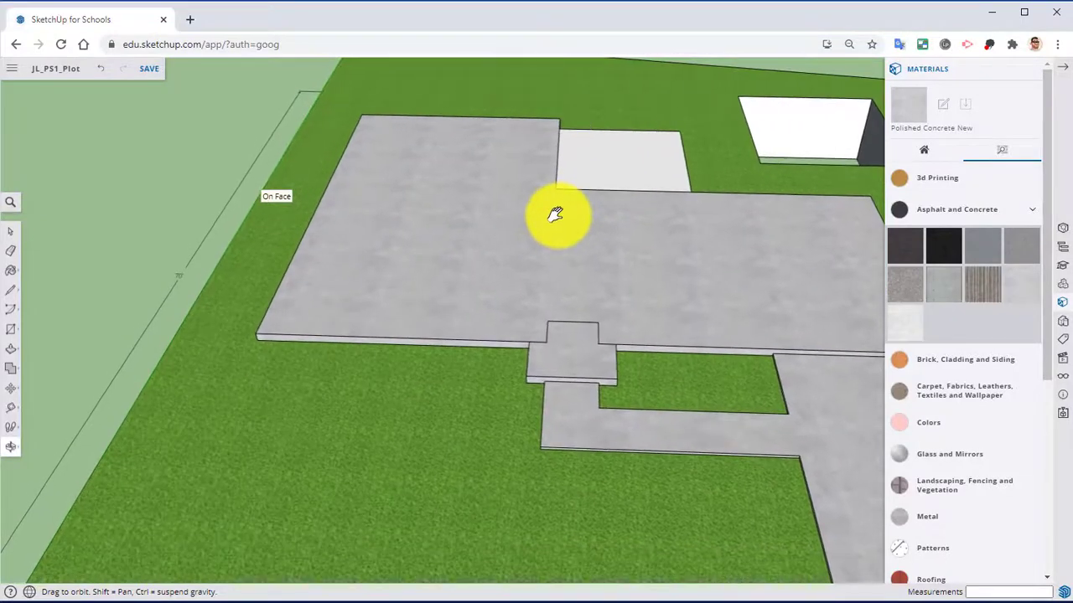
# - Paint the three remaining white slab edge faces with Polished Concrete New
pyautogui.click(975, 362)
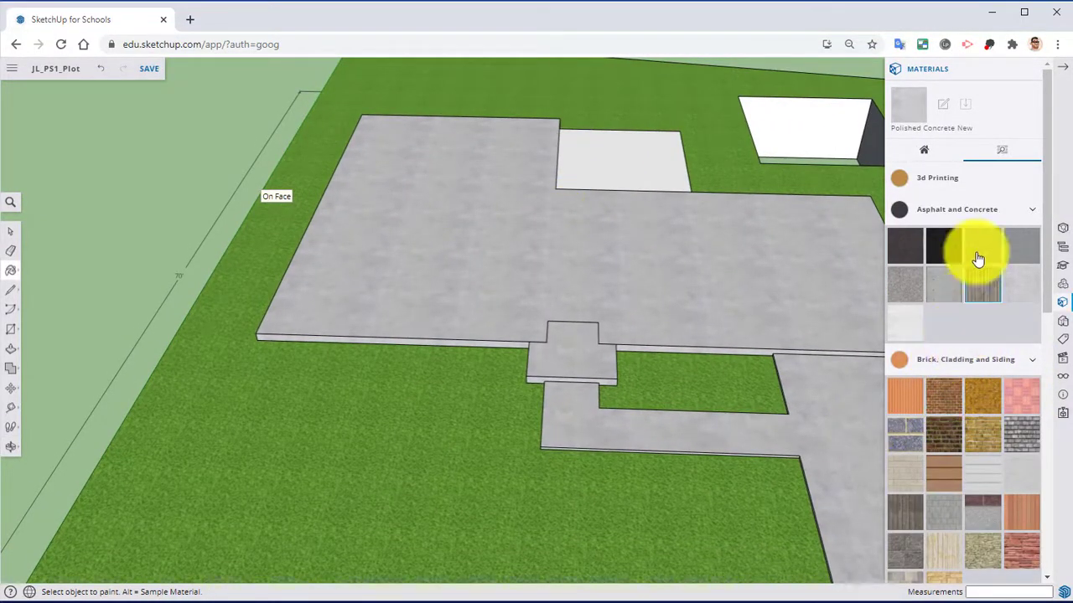
pyautogui.scroll(-3, 958, 360)
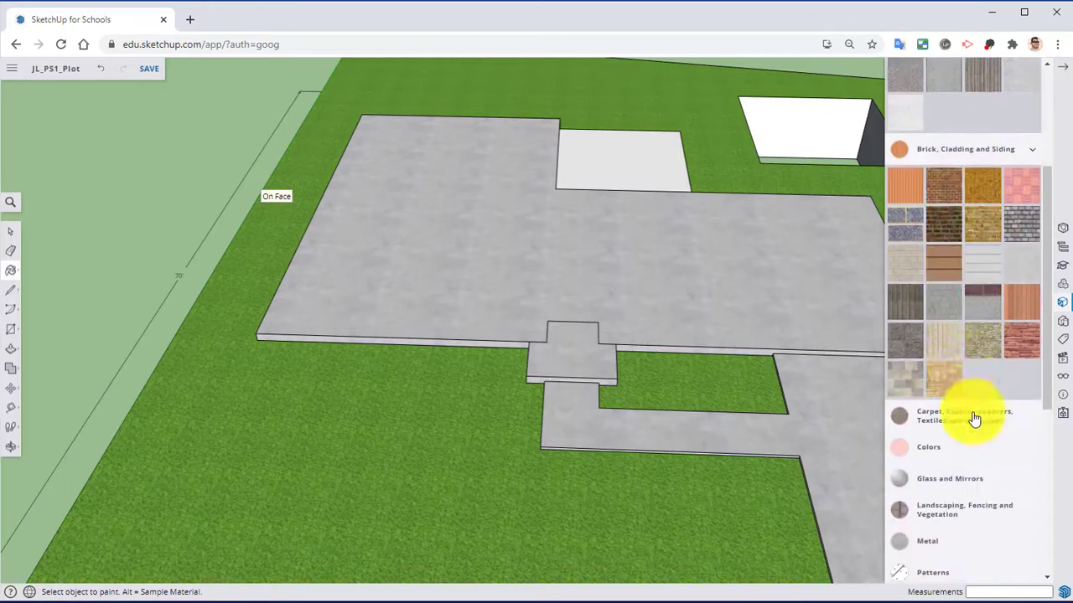
pyautogui.scroll(-2, 982, 388)
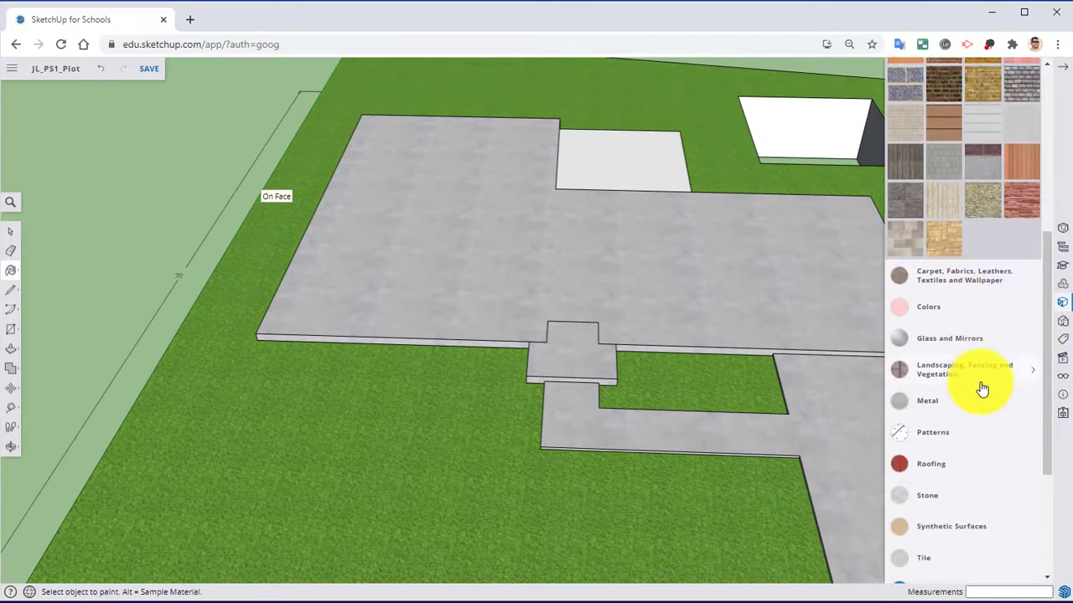
pyautogui.scroll(3, 902, 392)
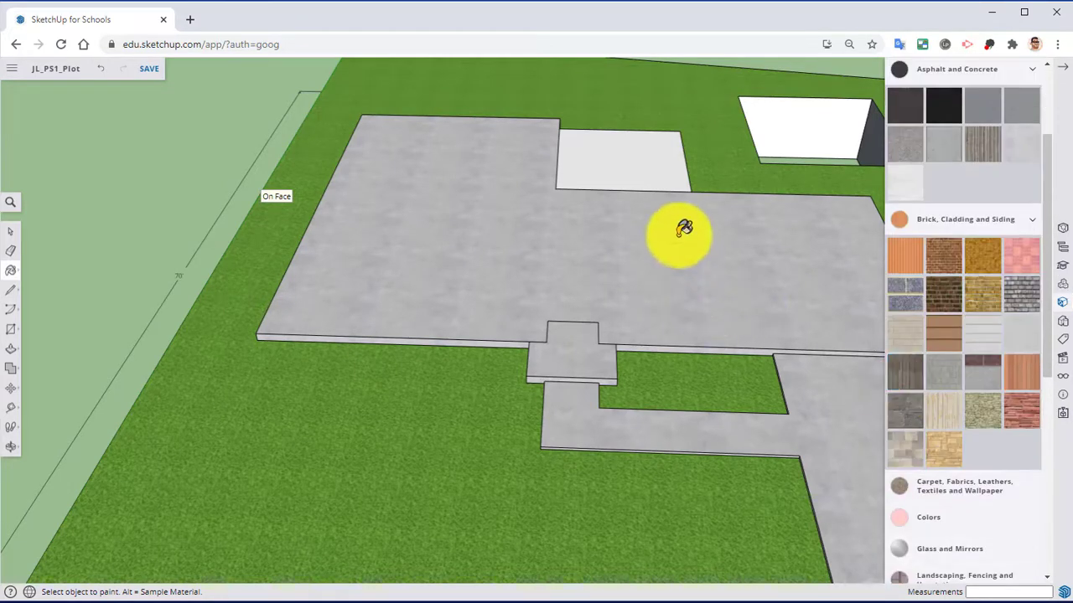
pyautogui.moveTo(631, 145); pyautogui.dragTo(611, 411, button='middle')
pyautogui.scroll(2, 677, 281)
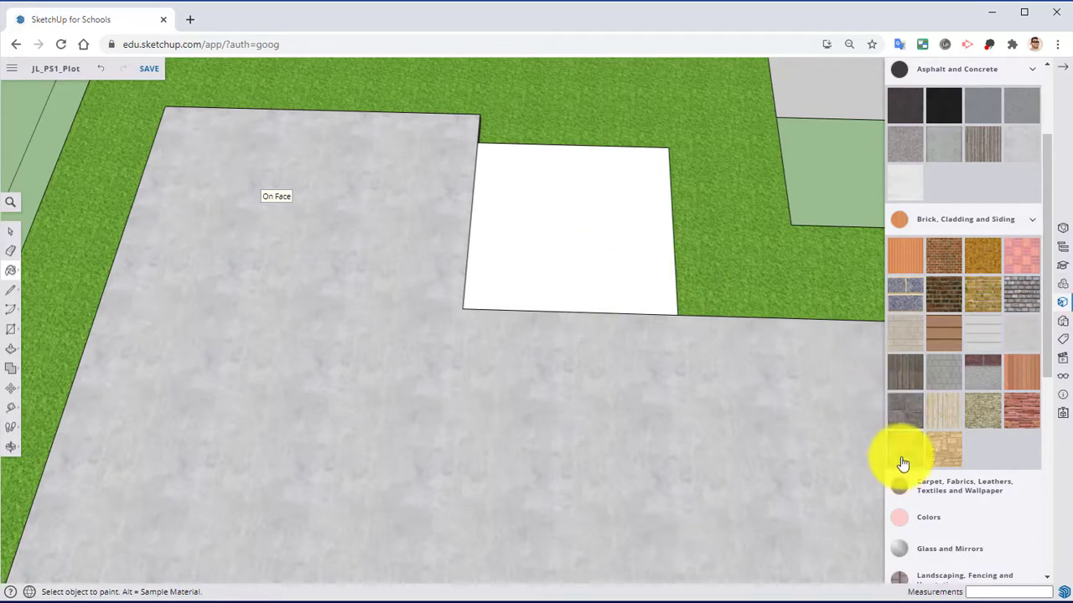
pyautogui.scroll(3, 945, 385)
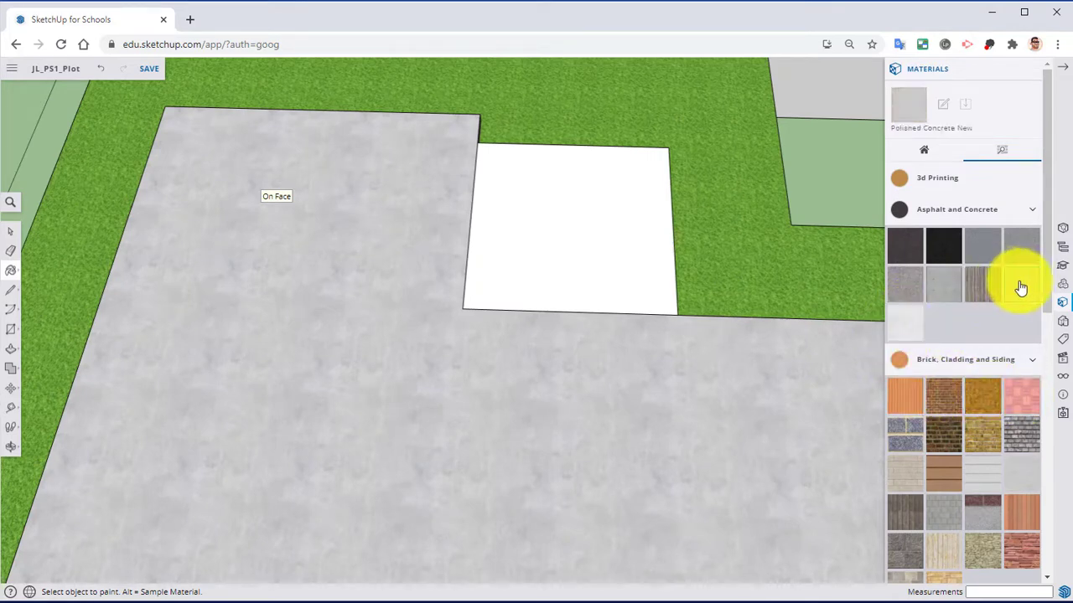
pyautogui.click(581, 263)
pyautogui.moveTo(582, 263)
pyautogui.mouseDown(button='middle')
pyautogui.moveTo(867, 184)
pyautogui.moveTo(675, 198)
pyautogui.mouseUp(button='middle')
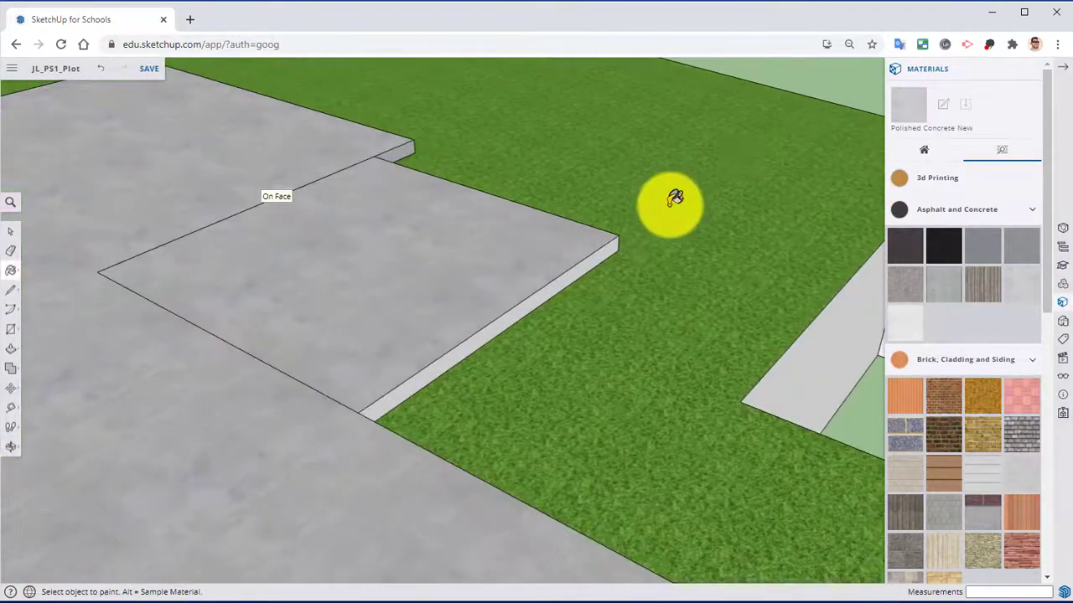
pyautogui.click(594, 254)
pyautogui.moveTo(593, 254); pyautogui.dragTo(443, 136, button='middle')
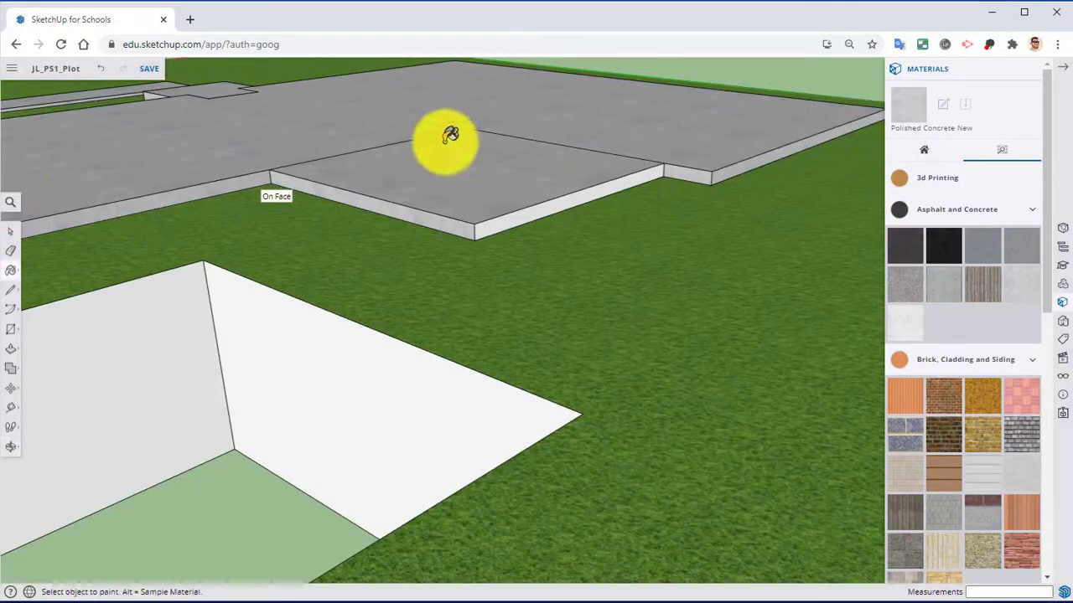
pyautogui.click(505, 220)
pyautogui.moveTo(323, 240)
pyautogui.mouseDown(button='middle')
pyautogui.moveTo(443, 287)
pyautogui.moveTo(529, 274)
pyautogui.moveTo(896, 173)
pyautogui.moveTo(584, 304)
pyautogui.moveTo(64, 261)
pyautogui.mouseUp(button='middle')
# - Erase the extra front edges, then pick Color D08 from the Colors materials
pyautogui.click(10, 250)
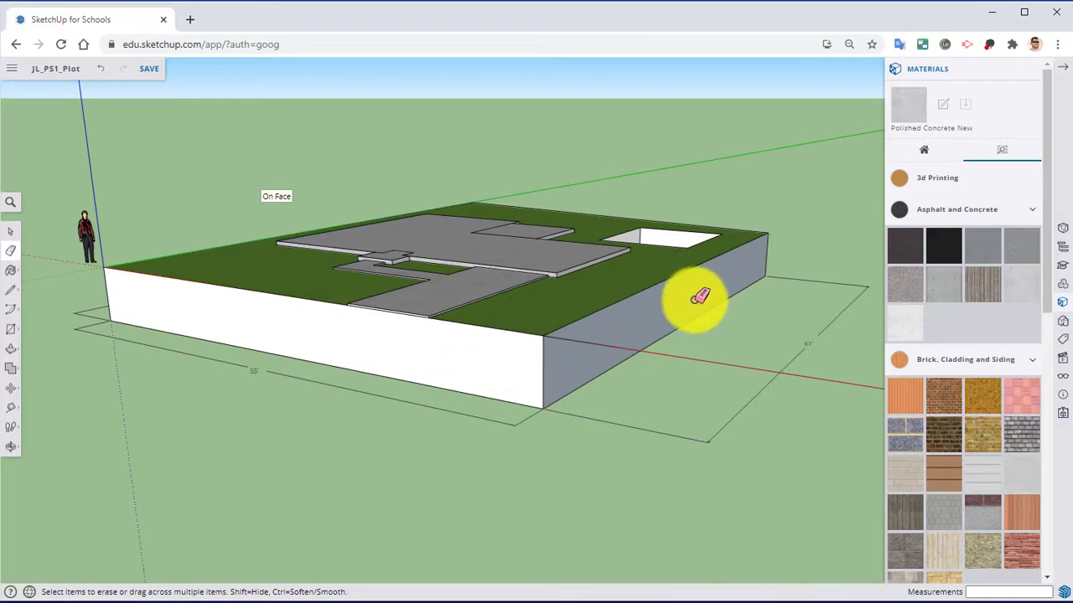
pyautogui.click(953, 211)
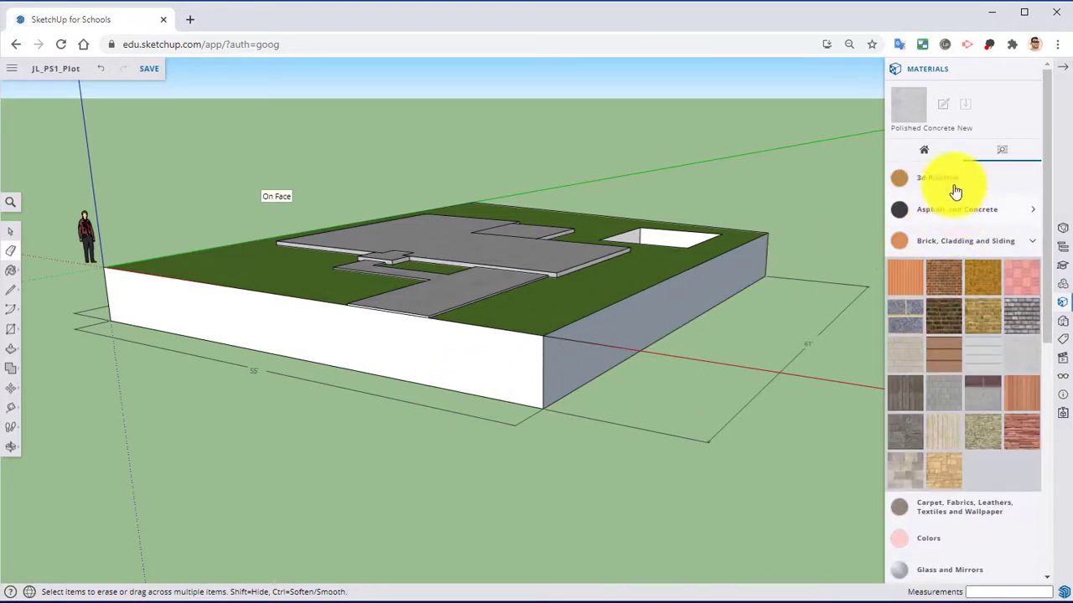
pyautogui.click(951, 241)
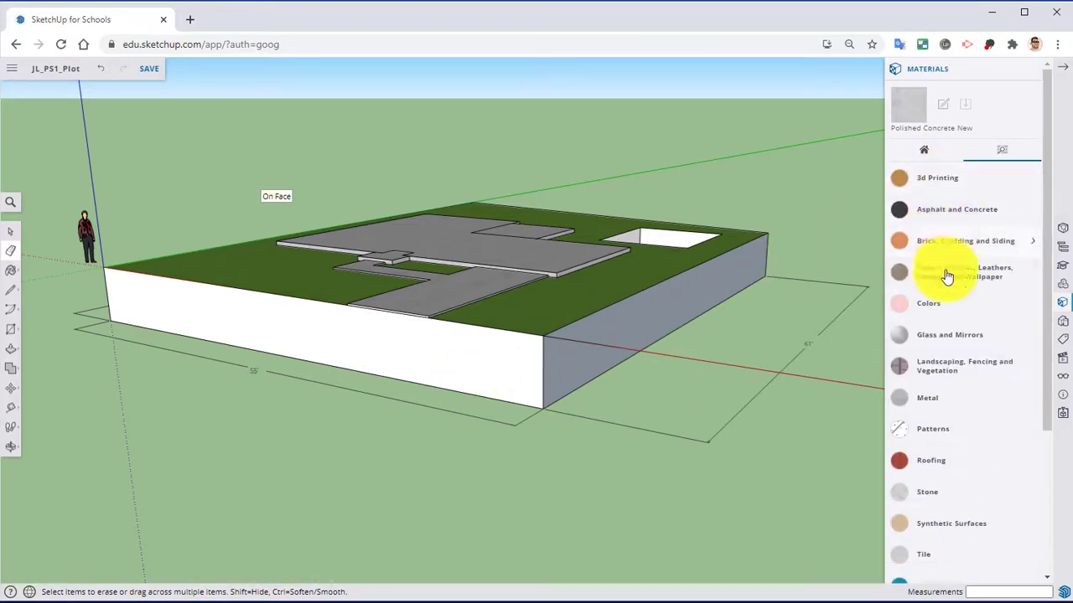
pyautogui.click(926, 305)
pyautogui.scroll(-3, 945, 394)
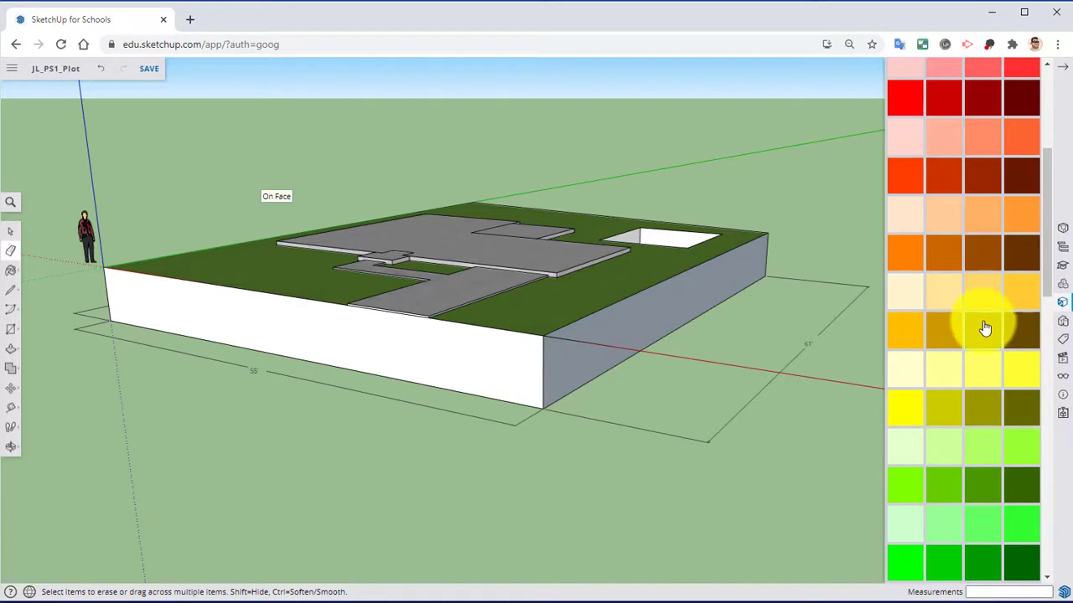
pyautogui.click(1019, 332)
# - Paint the plot's long and short side faces brown with Color D08
pyautogui.moveTo(749, 311); pyautogui.dragTo(591, 276, button='middle')
pyautogui.click(592, 275)
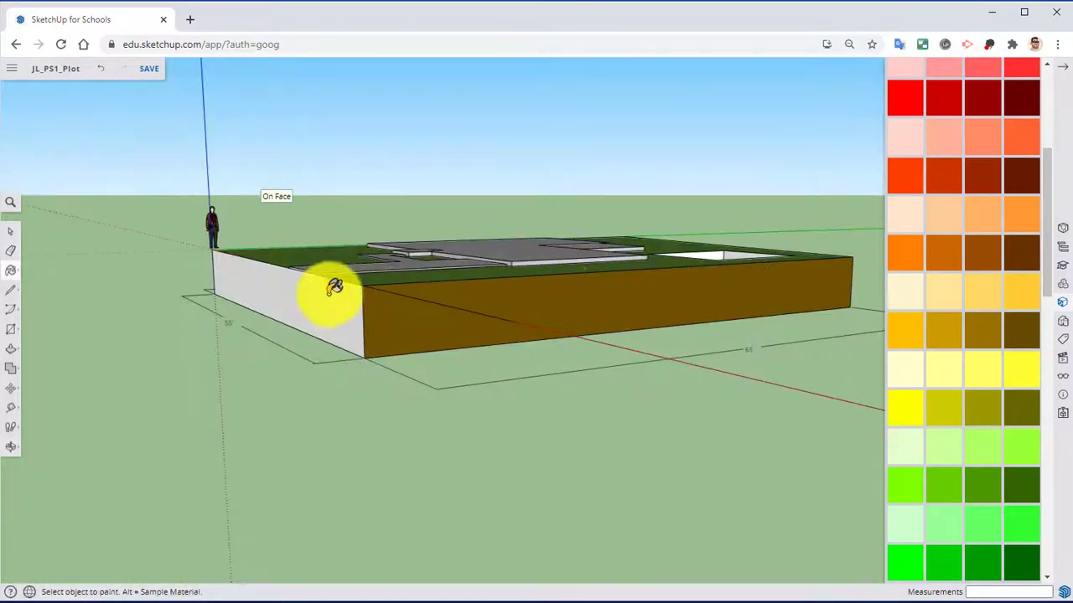
pyautogui.click(357, 310)
pyautogui.moveTo(357, 310); pyautogui.dragTo(657, 320, button='middle')
pyautogui.moveTo(381, 335)
pyautogui.mouseDown(button='middle')
pyautogui.moveTo(1010, 311)
pyautogui.moveTo(582, 388)
pyautogui.moveTo(364, 336)
pyautogui.moveTo(754, 484)
pyautogui.moveTo(910, 479)
pyautogui.moveTo(749, 378)
pyautogui.moveTo(745, 343)
pyautogui.mouseUp(button='middle')
pyautogui.scroll(10, 975, 170)
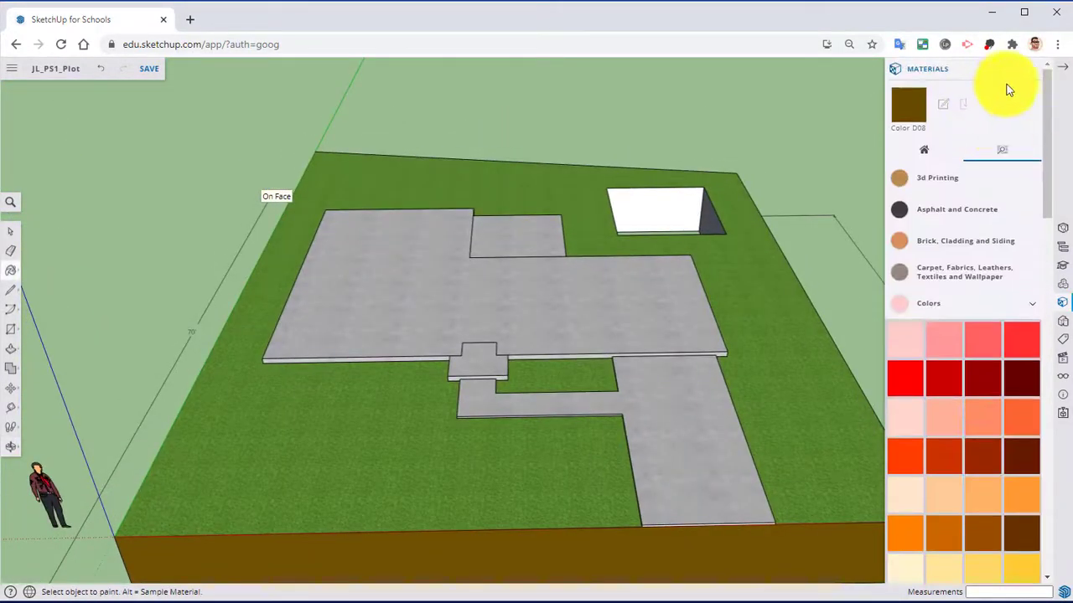
pyautogui.click(1060, 66)
# - Add the 13' dimension along the shed cutout's vertical side
pyautogui.scroll(-2, 720, 202)
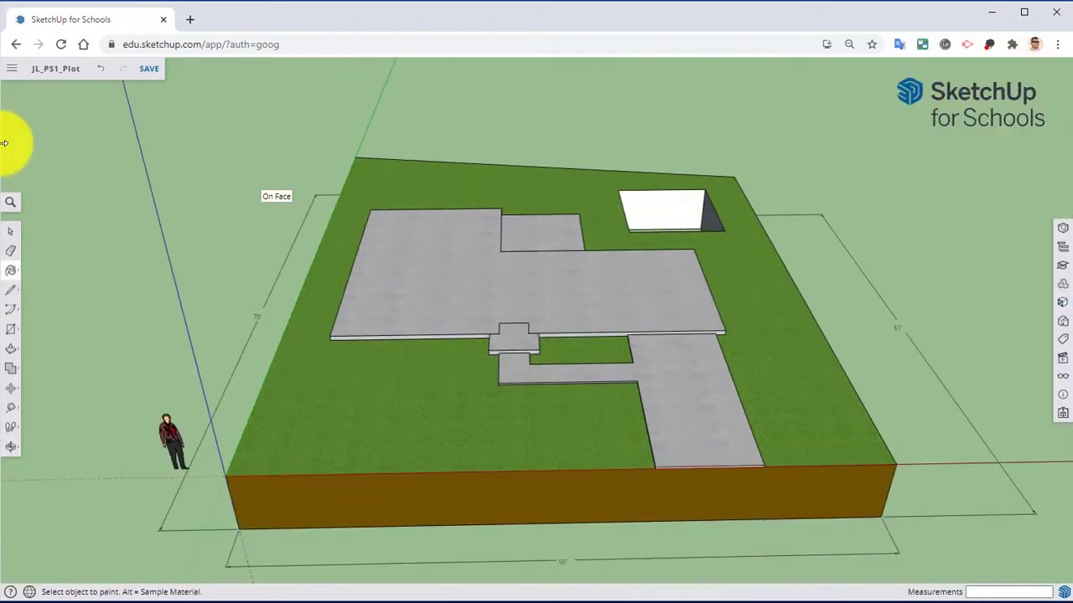
pyautogui.click(11, 232)
pyautogui.moveTo(443, 156); pyautogui.dragTo(4, 355, button='middle')
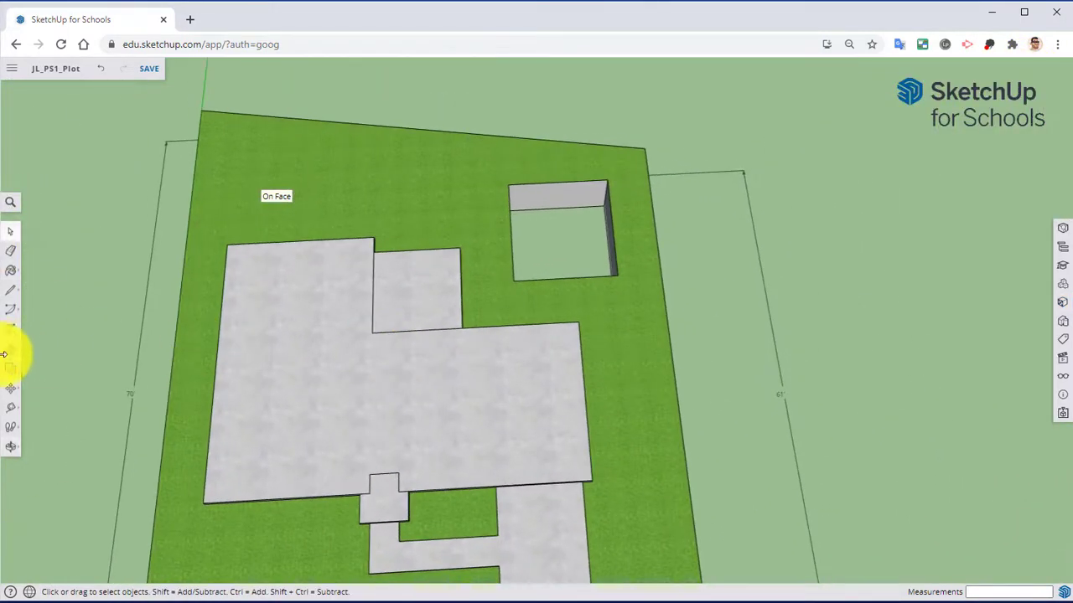
pyautogui.click(22, 407)
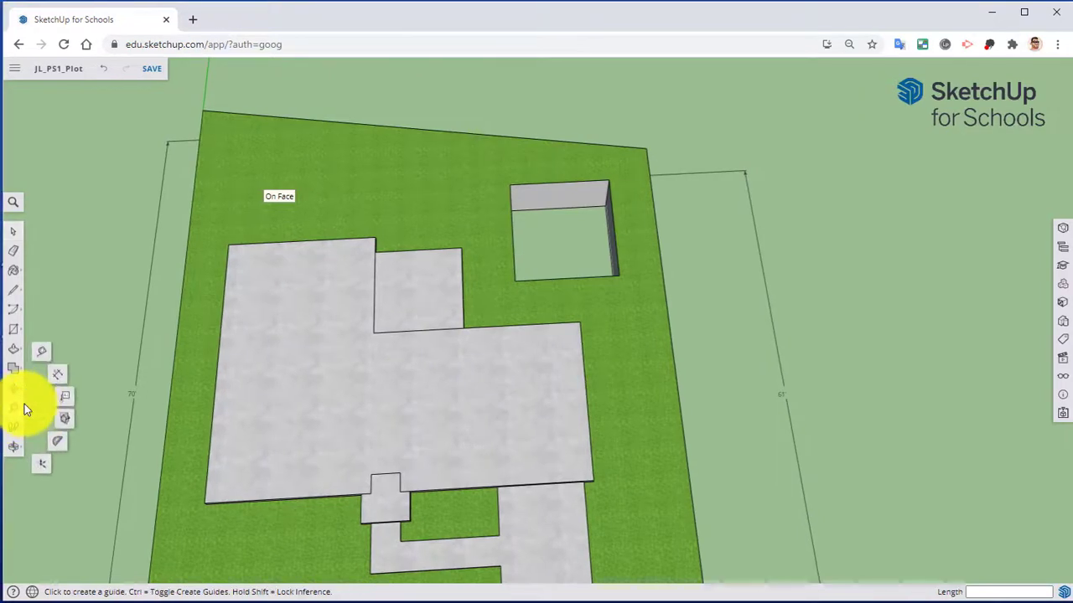
pyautogui.click(57, 374)
pyautogui.click(510, 186)
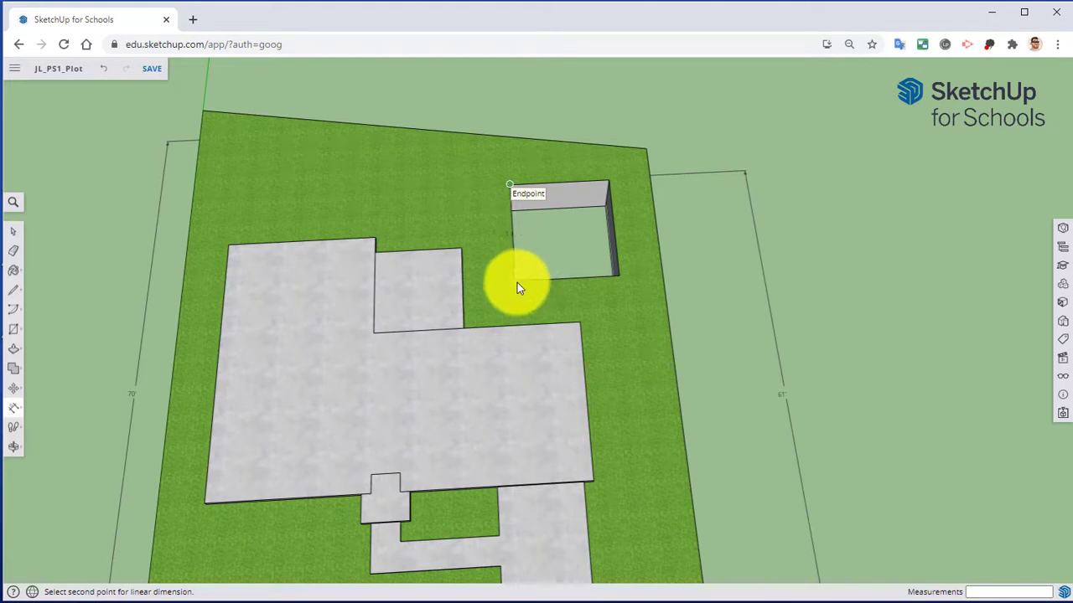
pyautogui.click(511, 279)
pyautogui.click(541, 276)
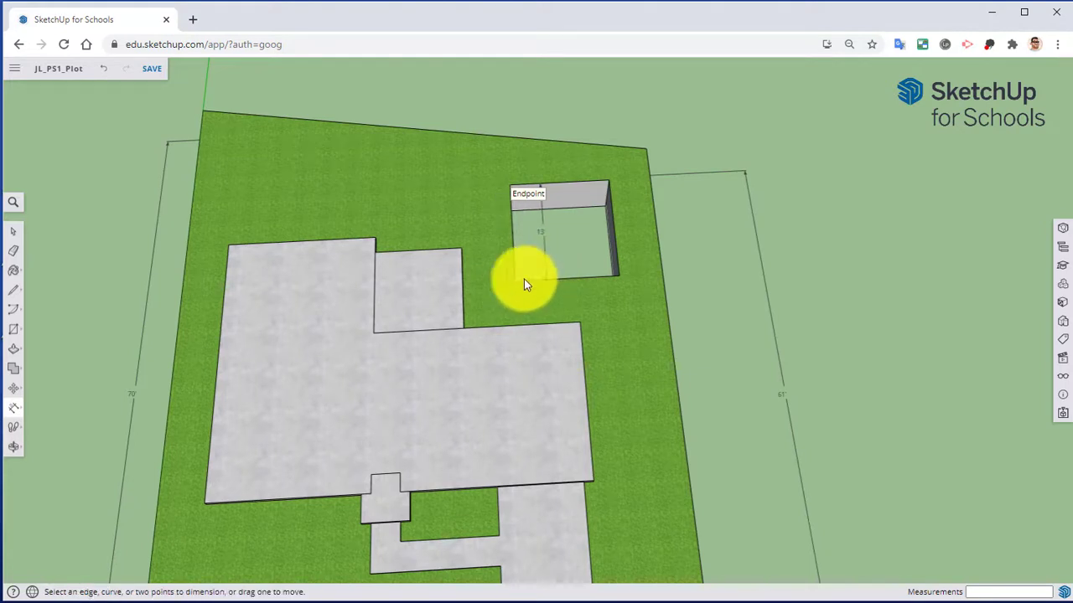
# - Add the 12' dimension across the cutout's bottom edge
pyautogui.click(515, 280)
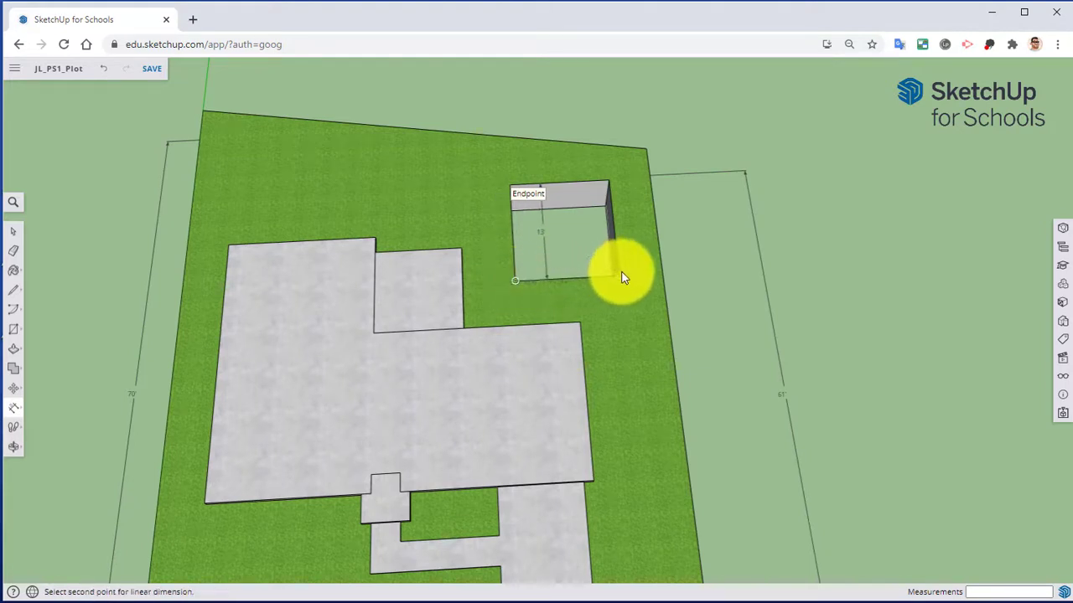
pyautogui.click(619, 273)
pyautogui.click(614, 254)
pyautogui.moveTo(615, 254); pyautogui.dragTo(611, 216, button='middle')
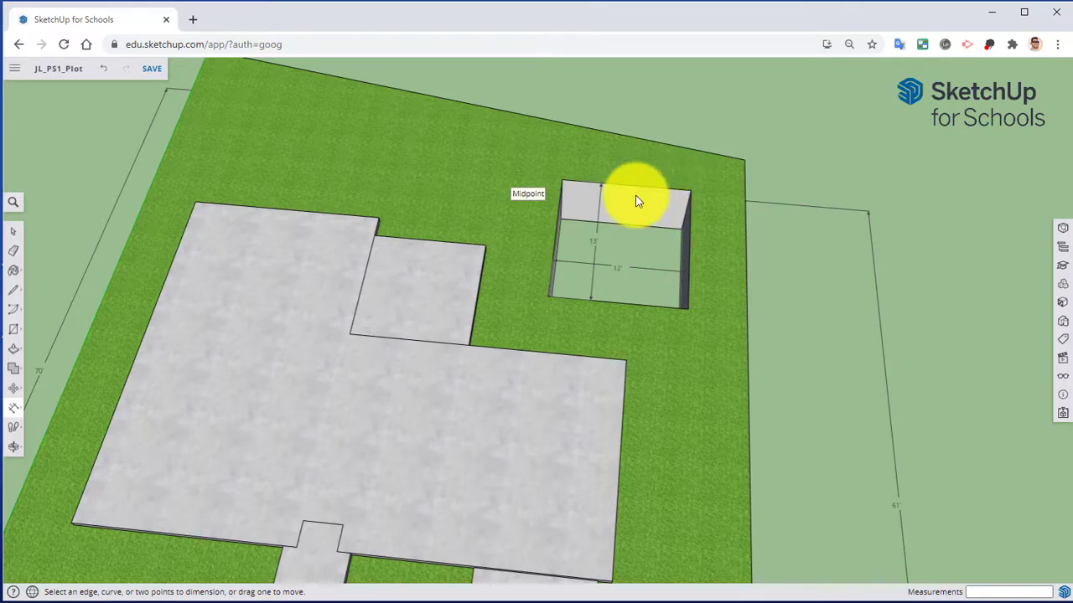
pyautogui.scroll(-5, 635, 199)
pyautogui.moveTo(618, 266); pyautogui.dragTo(77, 257, button='middle')
# - Select the entire plot model and make it into a group
pyautogui.click(12, 232)
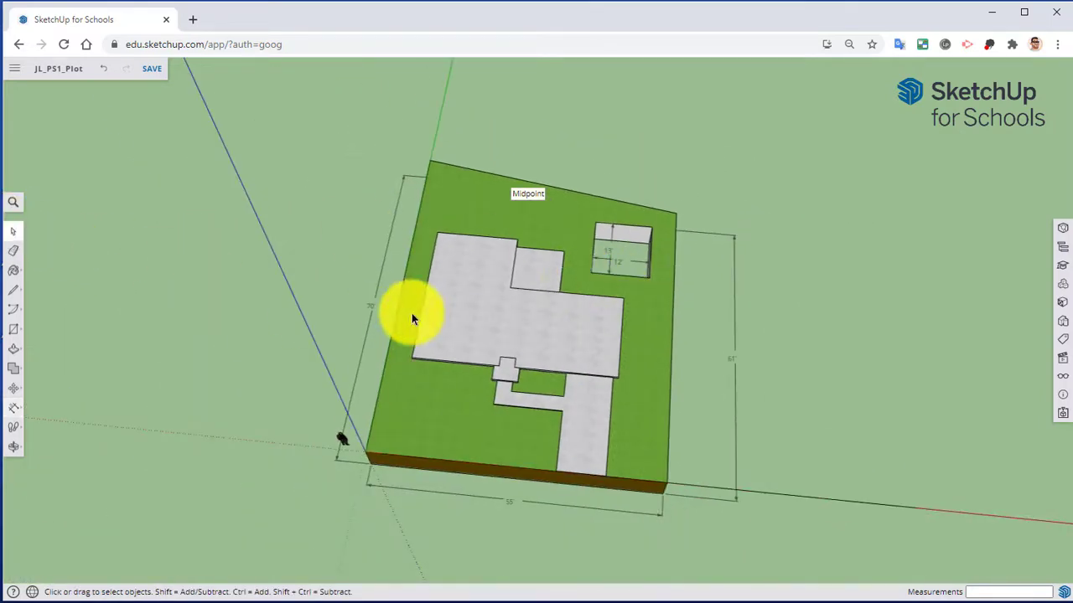
pyautogui.tripleClick(516, 209)
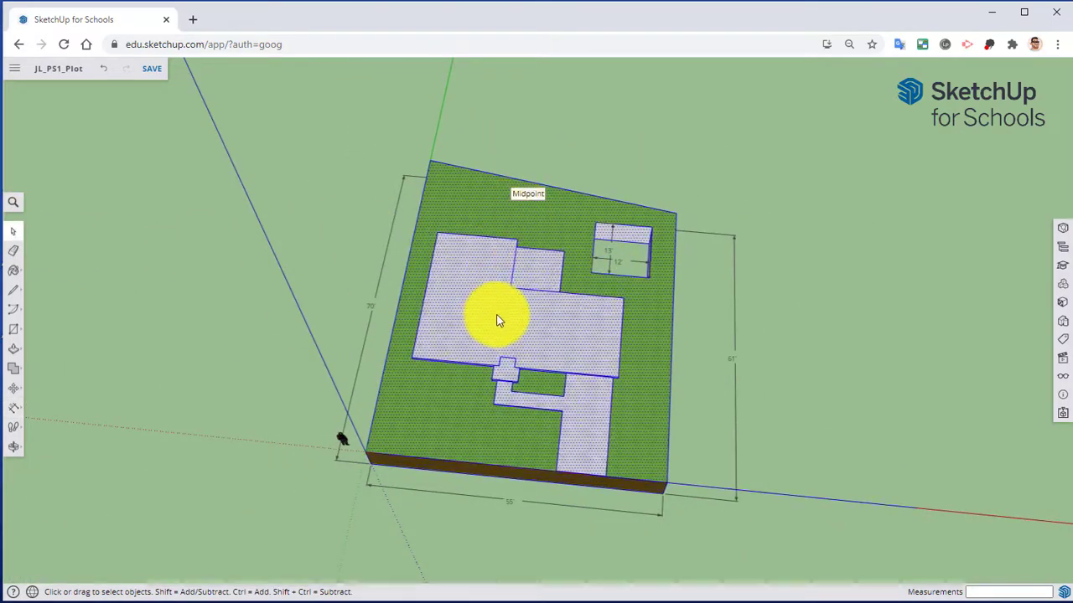
pyautogui.moveTo(496, 318); pyautogui.dragTo(487, 262, button='middle')
pyautogui.rightClick(431, 299)
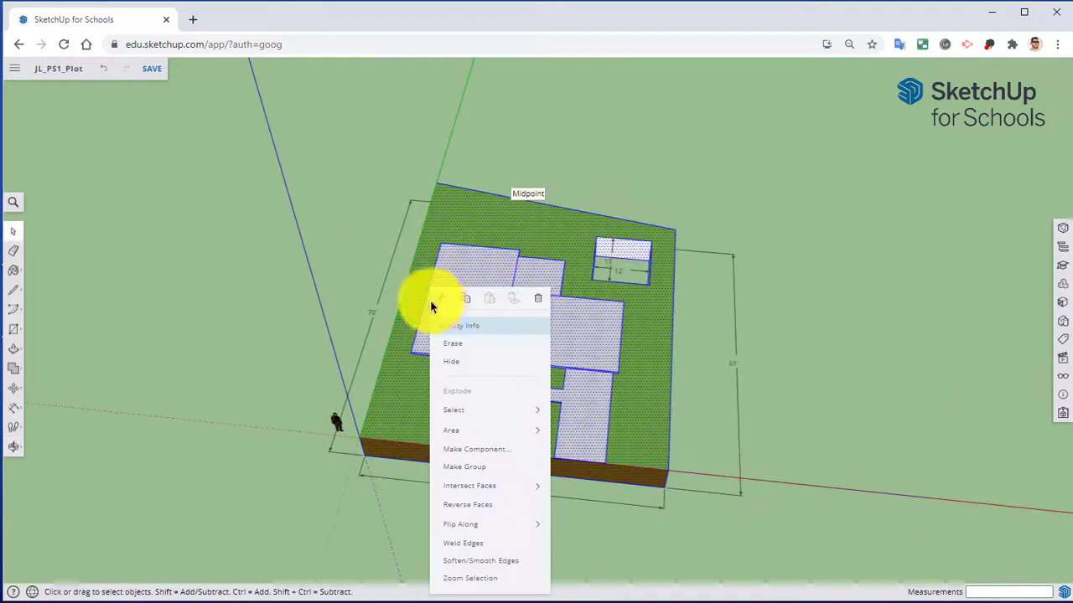
pyautogui.click(484, 467)
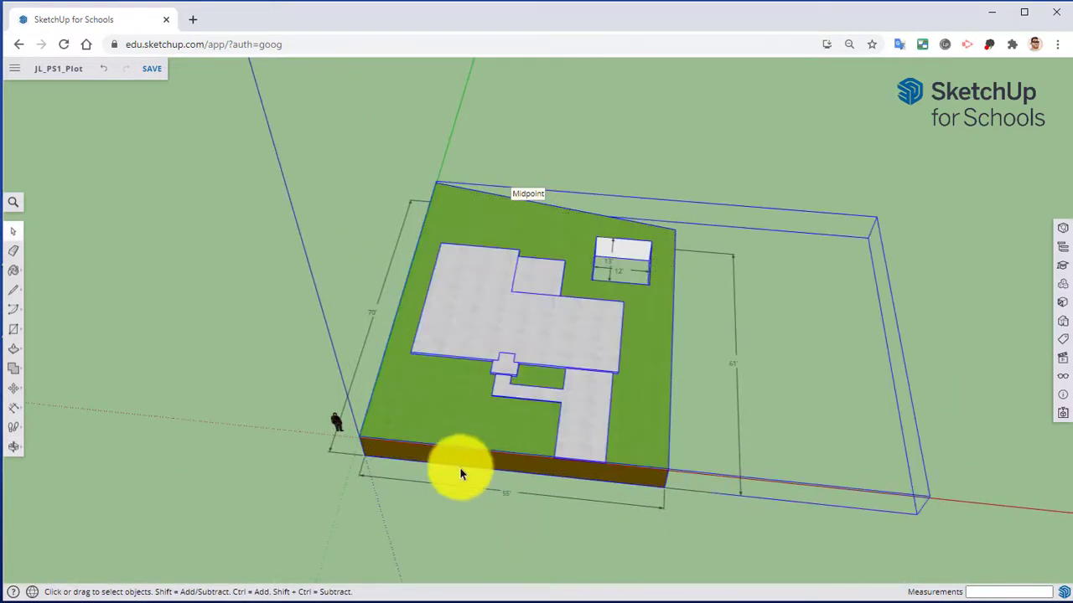
# - Rename the new group to 'Plot' in the Outliner
pyautogui.click(1064, 247)
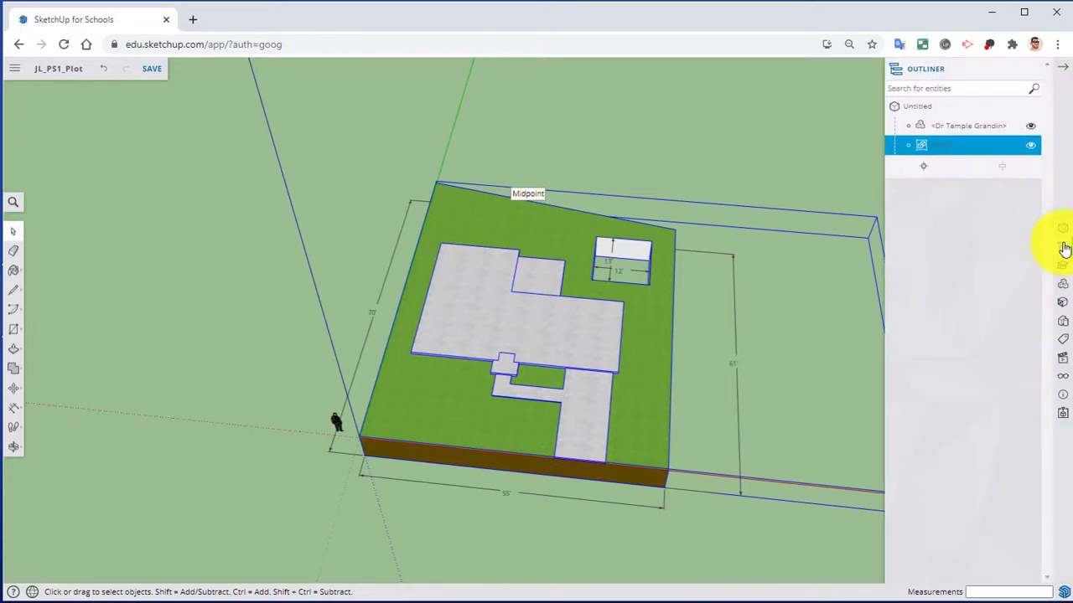
pyautogui.rightClick(944, 149)
pyautogui.click(960, 512)
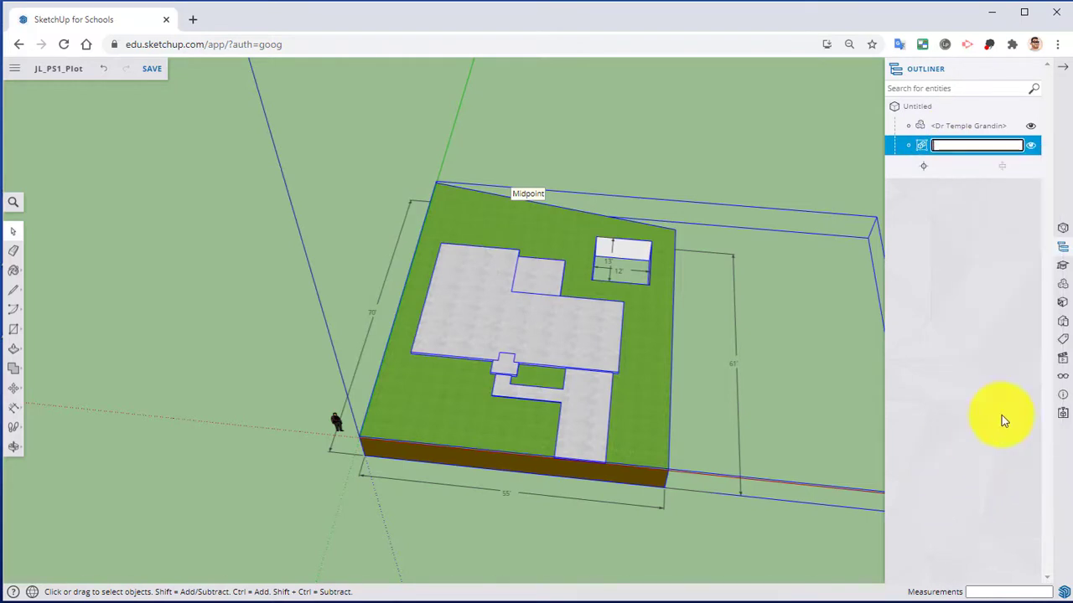
pyautogui.write('Plo')
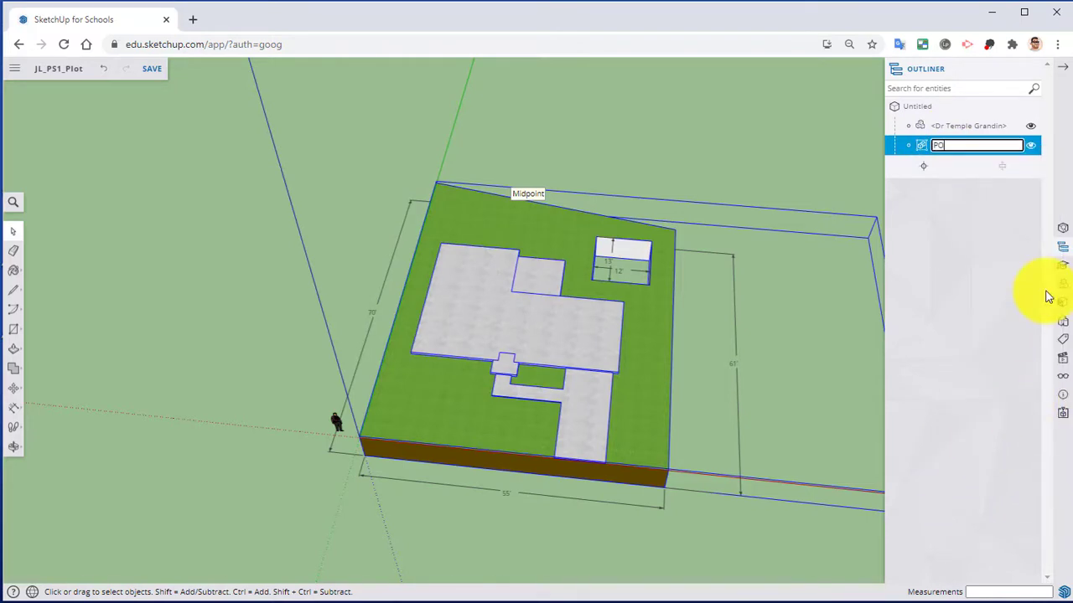
pyautogui.write('t')
pyautogui.press('Return')
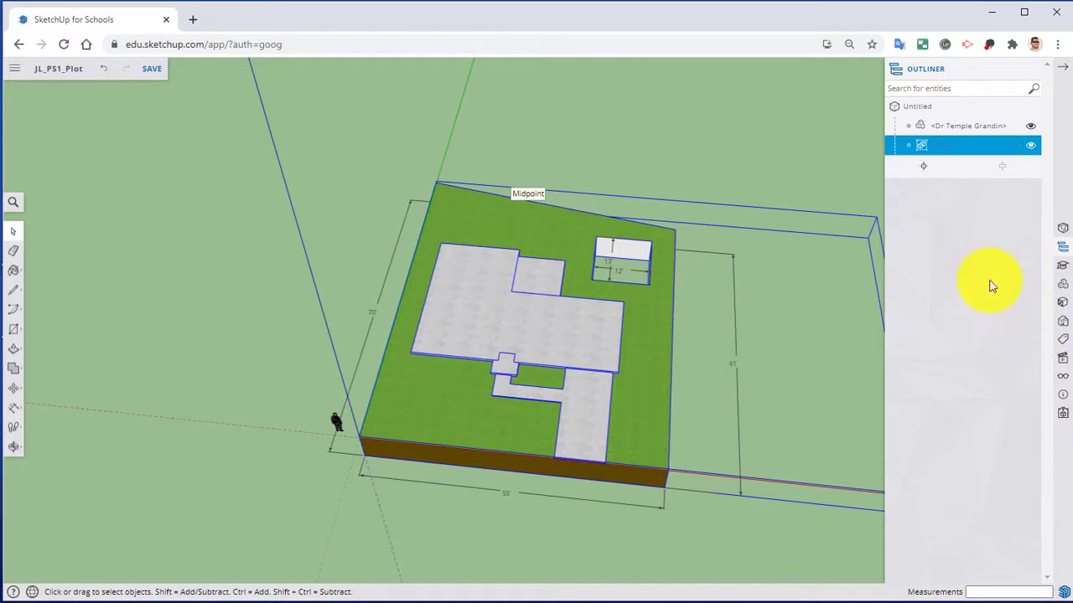
pyautogui.rightClick(944, 150)
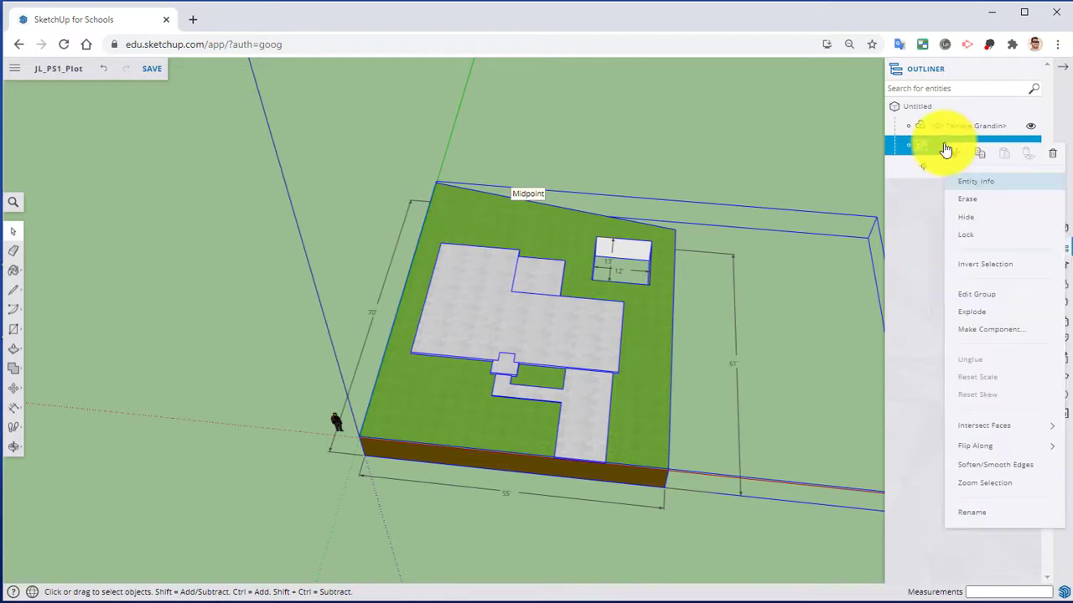
pyautogui.click(1016, 509)
pyautogui.write('Plot')
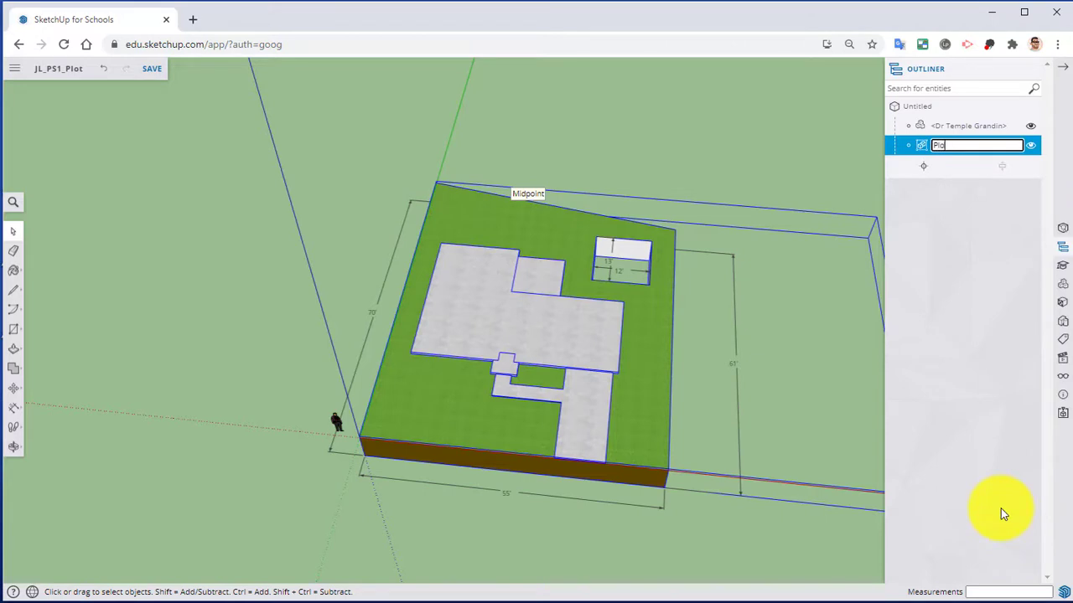
pyautogui.press('Return')
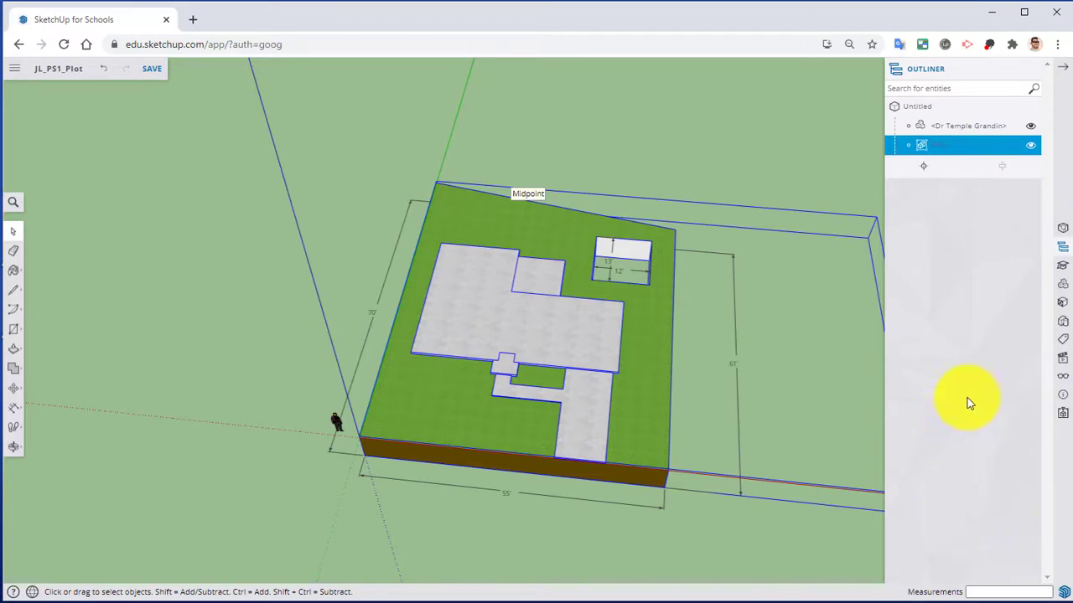
pyautogui.click(817, 153)
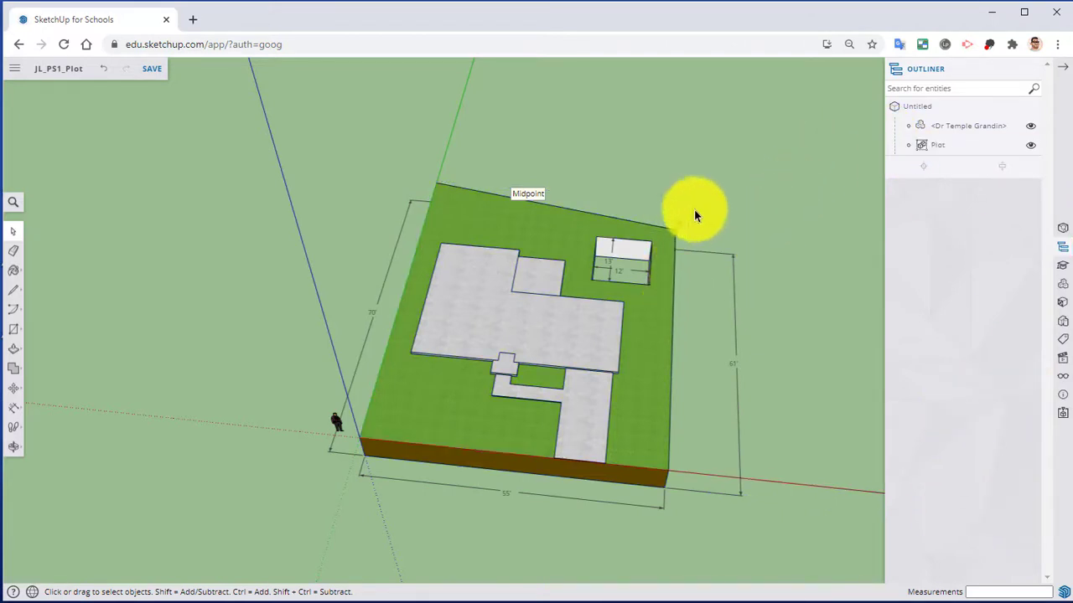
pyautogui.moveTo(689, 251); pyautogui.dragTo(709, 237, button='middle')
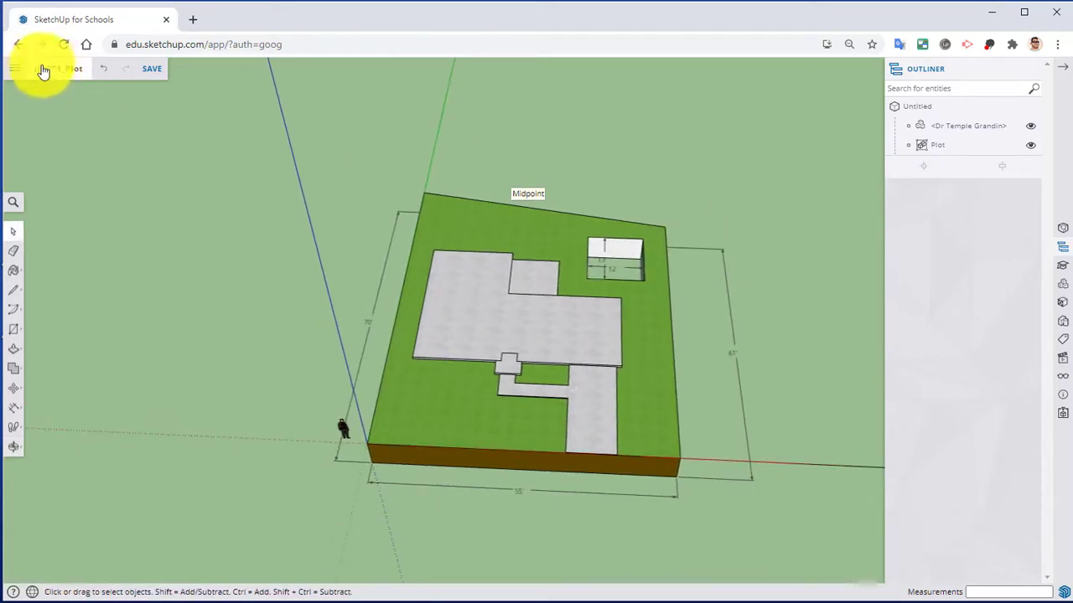